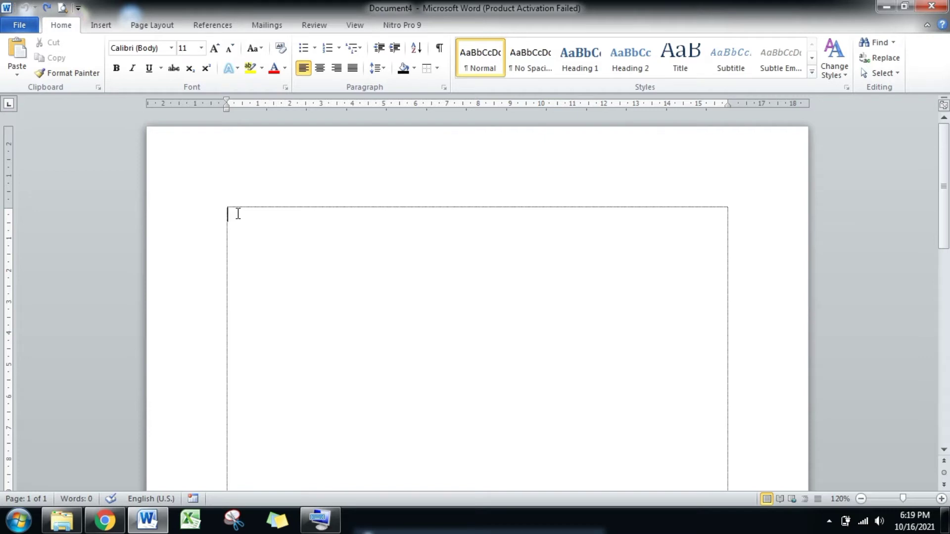
Step: Enter the text "MS WORD" in the blank document and bring up the On-Screen Keyboard
type("MS WORD")
left_click(320, 519)
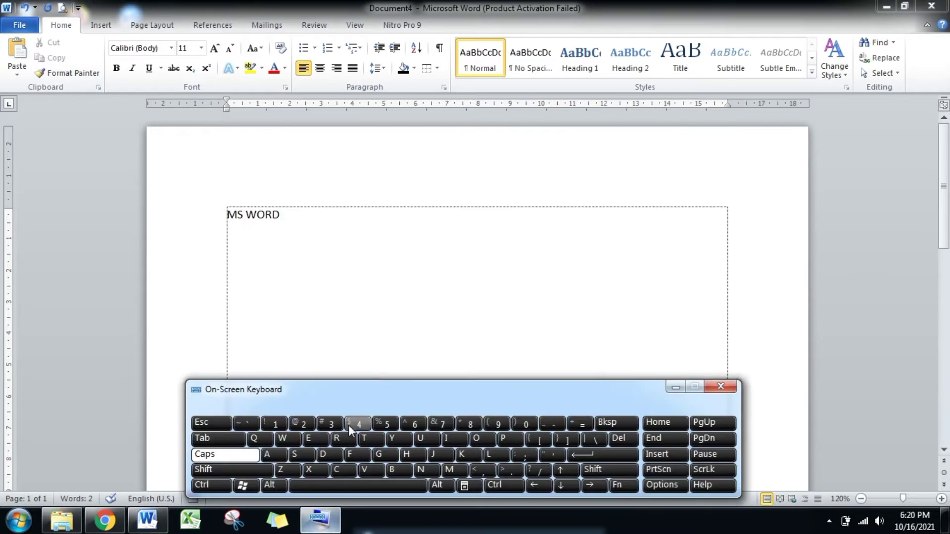
Step: Select the entire "MS WORD" text and copy it to the clipboard
left_click(291, 216)
key("shift")
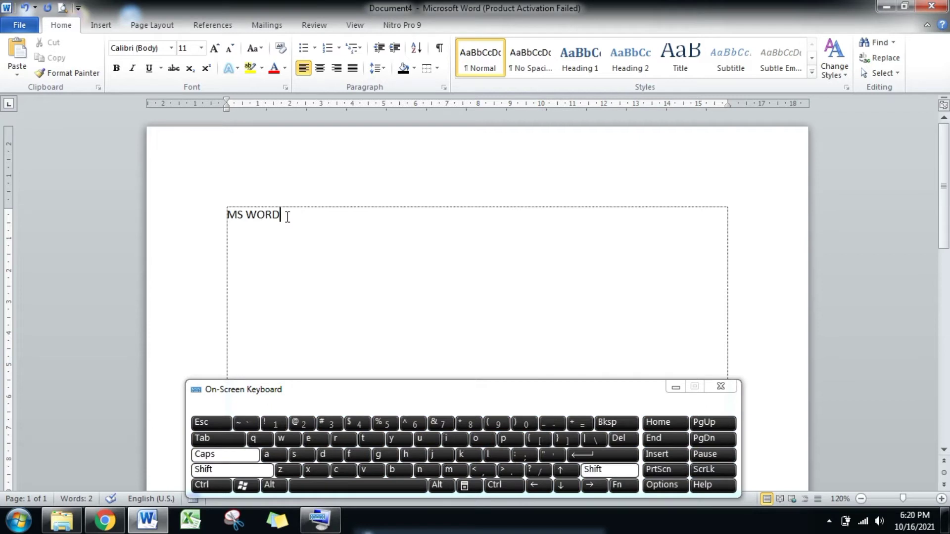
key("shift+Left")
key("shift+Left")
key("shift+Left")
key("shift+Left")
key("shift+Left")
key("shift+Left")
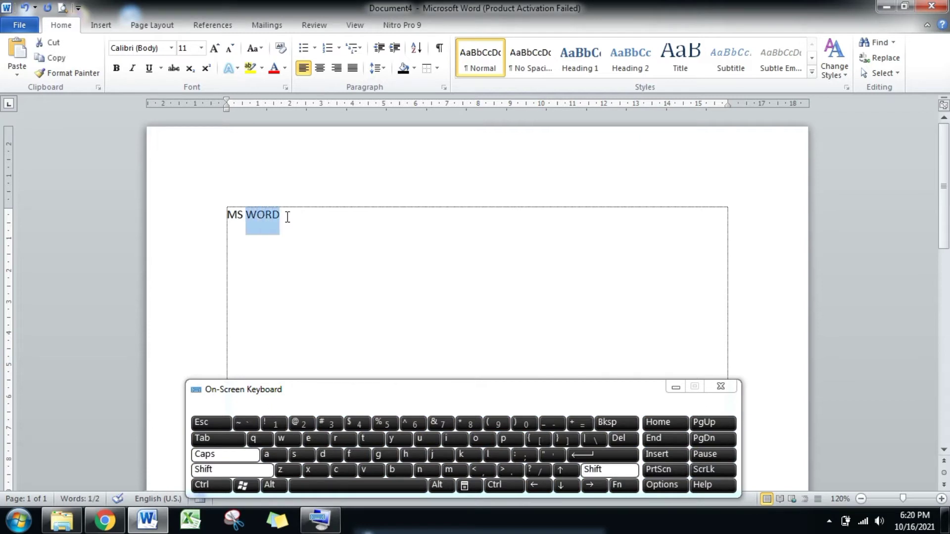
key("ctrl+a")
key("ctrl+c")
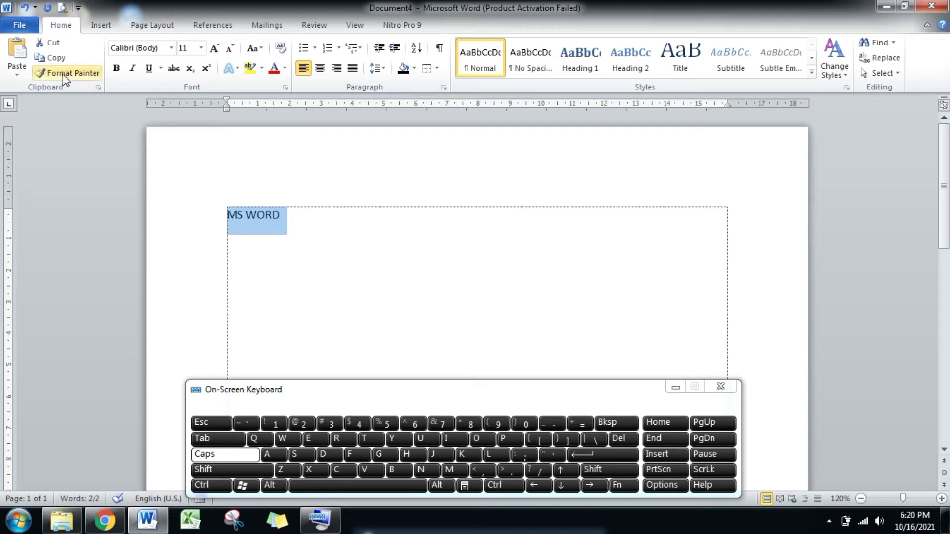
left_click(56, 58)
Step: Paste the copied "MS WORD" text on a new line below the original
left_click(313, 214)
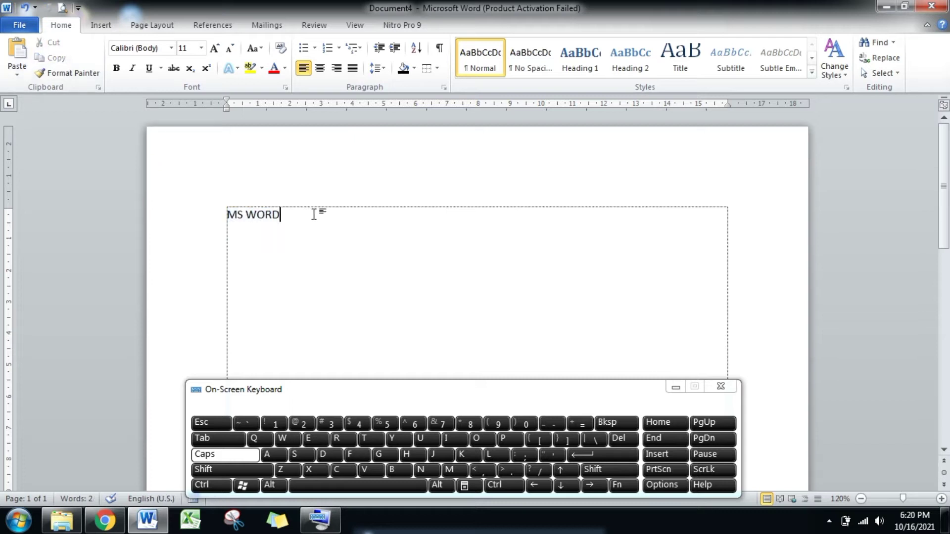
key("Return")
left_click(18, 59)
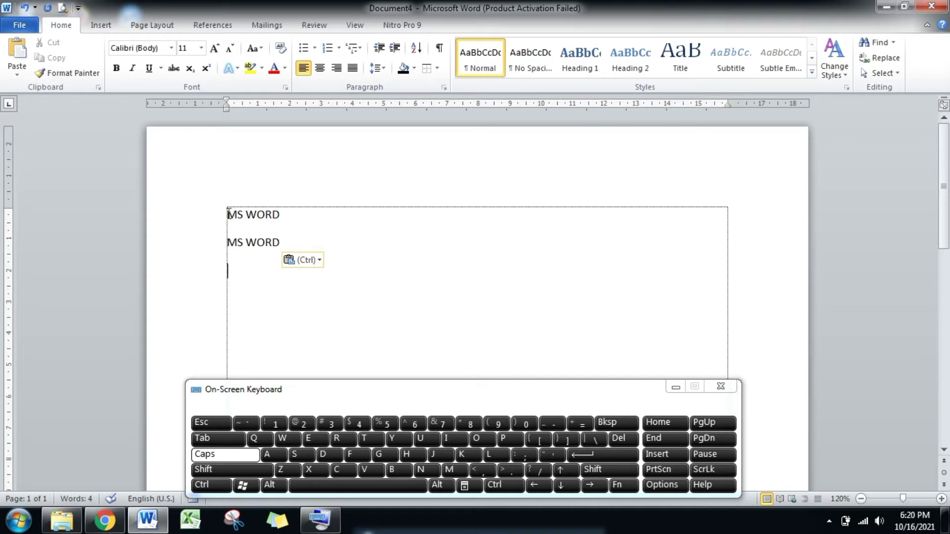
Step: Select the whole first "MS WORD" line and cut it from the document
left_click(280, 215)
key("shift+Left")
key("shift+Left")
key("shift+Left")
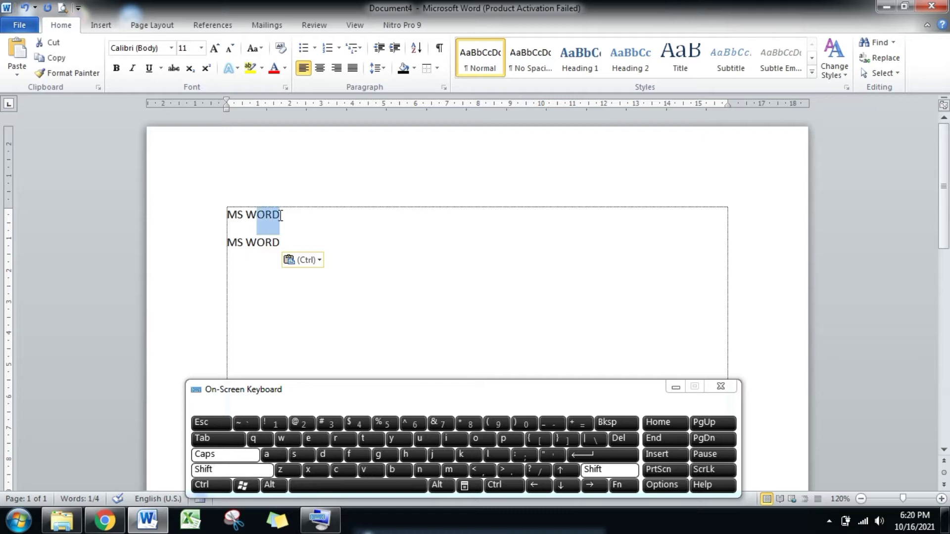
key("shift+Left")
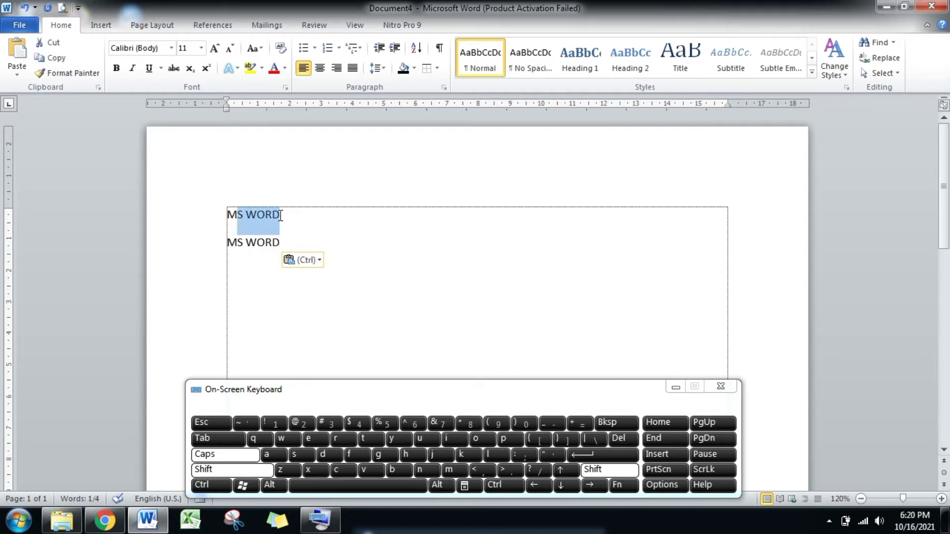
key("shift+Home")
key("ctrl+c")
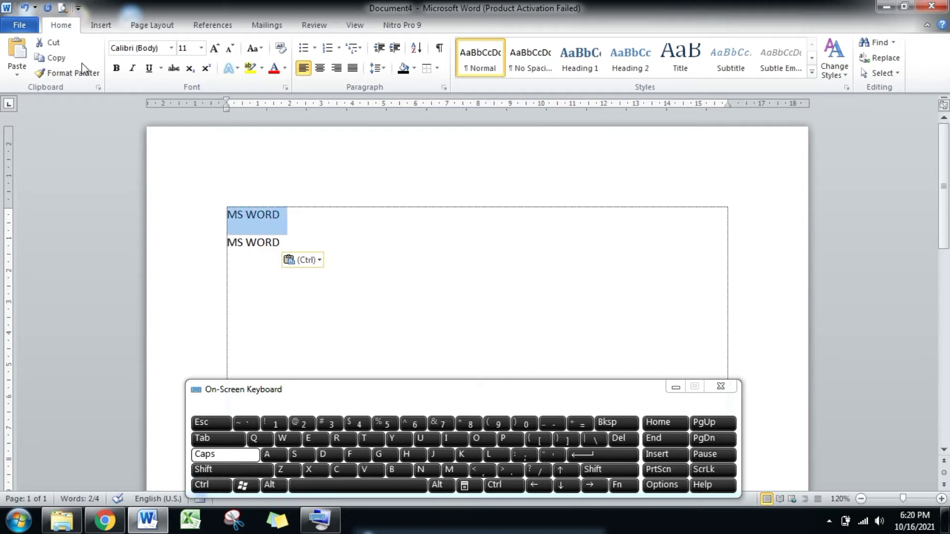
left_click(55, 44)
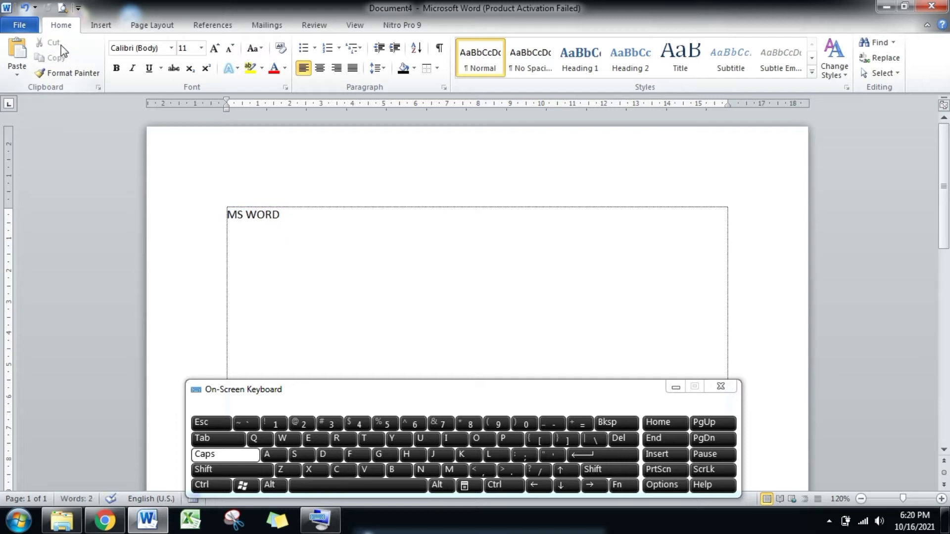
Step: Start a new line after the remaining "MS WORD" and paste the cut text there
left_click(290, 216)
key("Return")
left_click(17, 54)
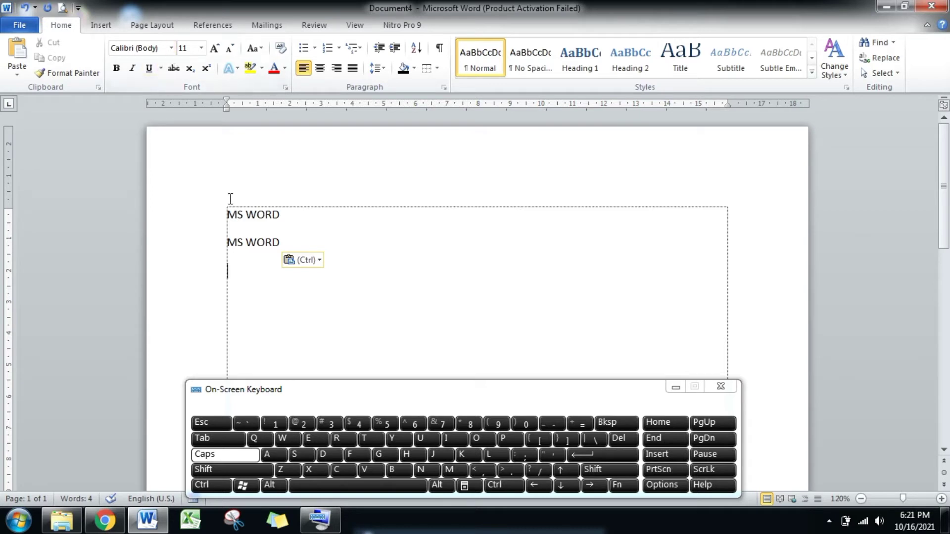
Step: Select the first "MS WORD" line and set its font to Bernard MT Condensed
left_click(258, 214)
left_click(284, 212)
key("shift+Left")
key("shift+Left")
key("shift+Left")
key("shift+Left")
key("shift+Left")
key("shift+Left")
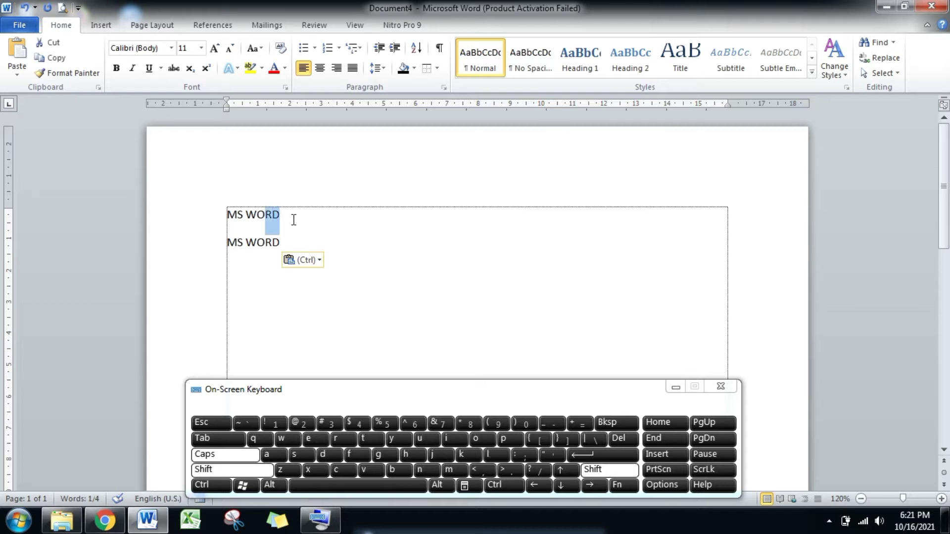
key("shift+Left")
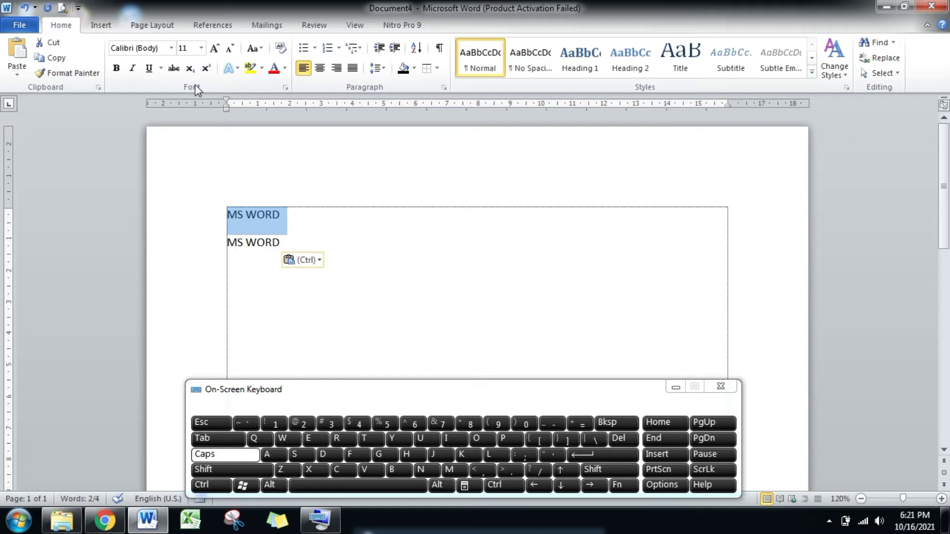
left_click(172, 49)
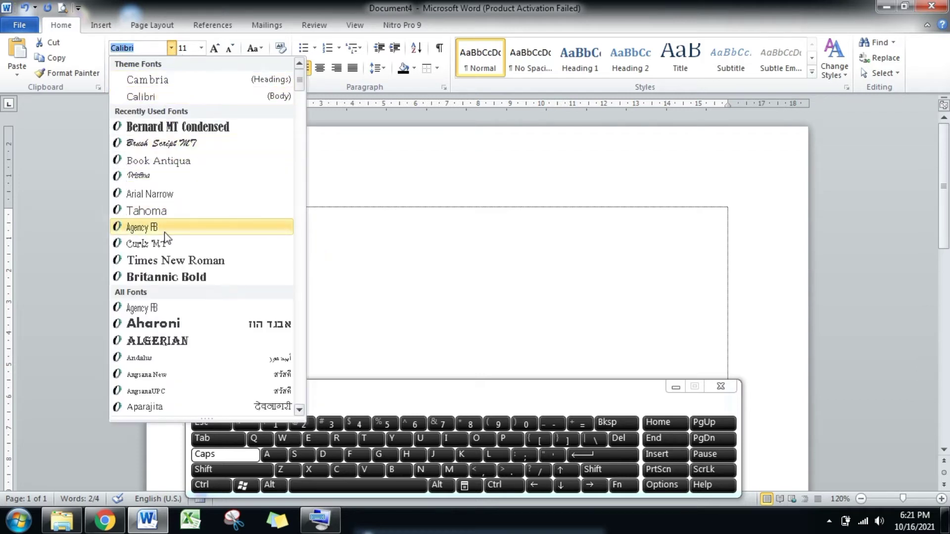
mouse_move(300, 74)
left_mouse_down()
mouse_move(301, 217)
mouse_move(307, 74)
left_mouse_up()
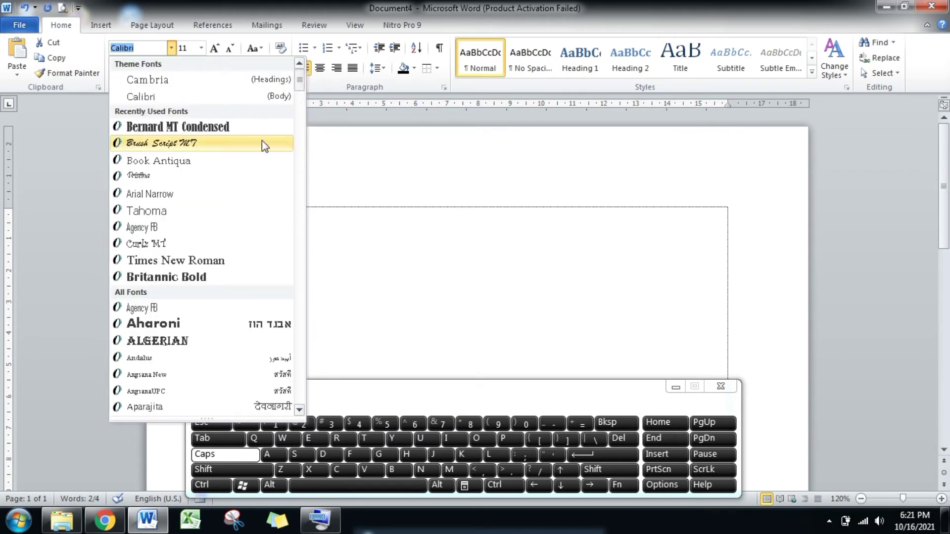
left_click(254, 129)
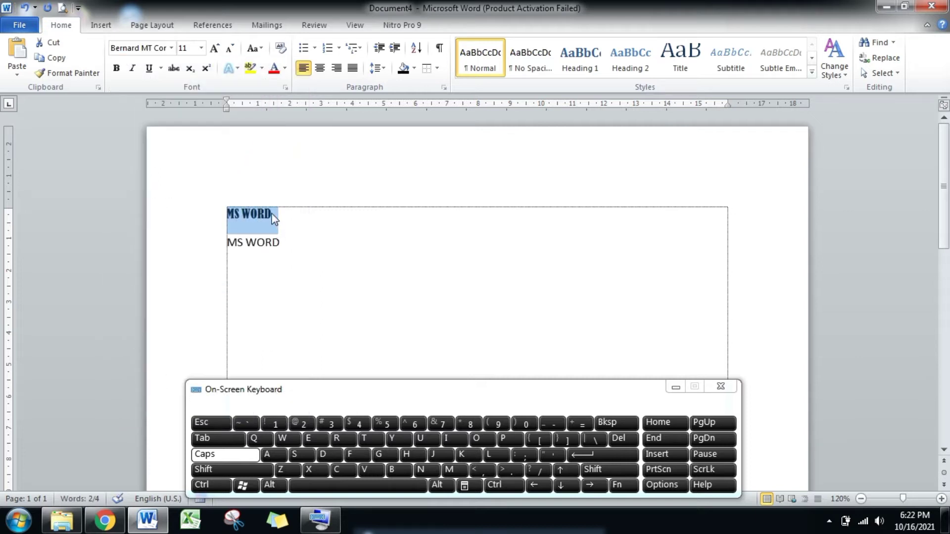
Step: Set the font size of the selected first "MS WORD" line to 28 and deselect the text
left_click(942, 499)
left_click(942, 499)
left_click(941, 498)
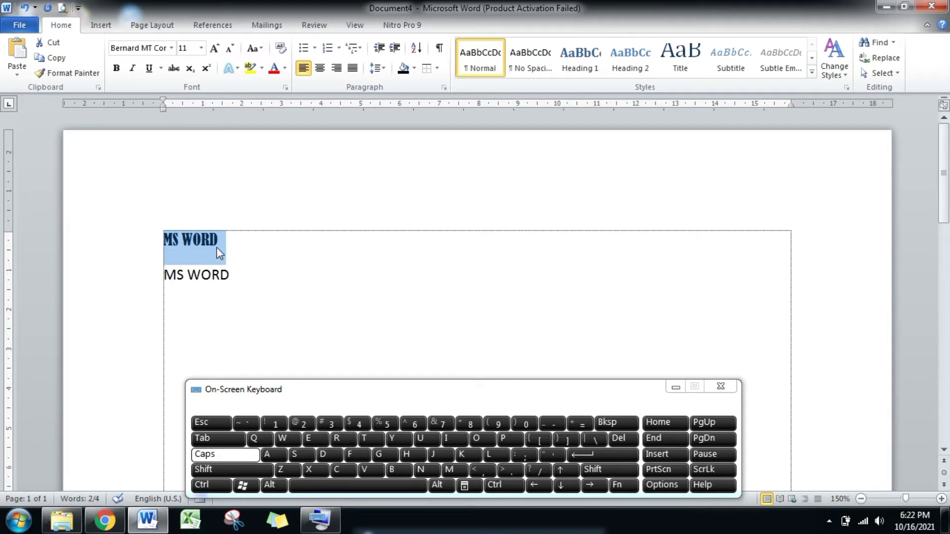
left_click(202, 49)
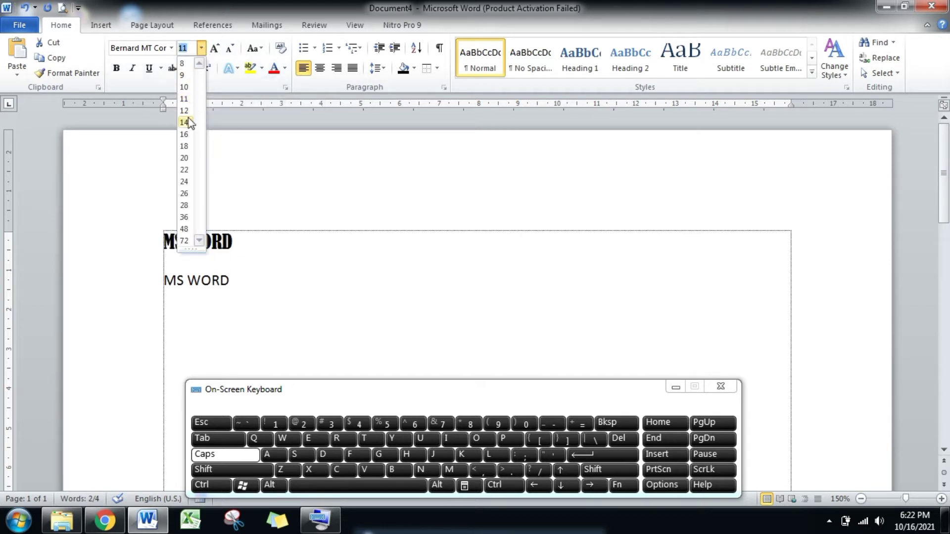
left_click(184, 206)
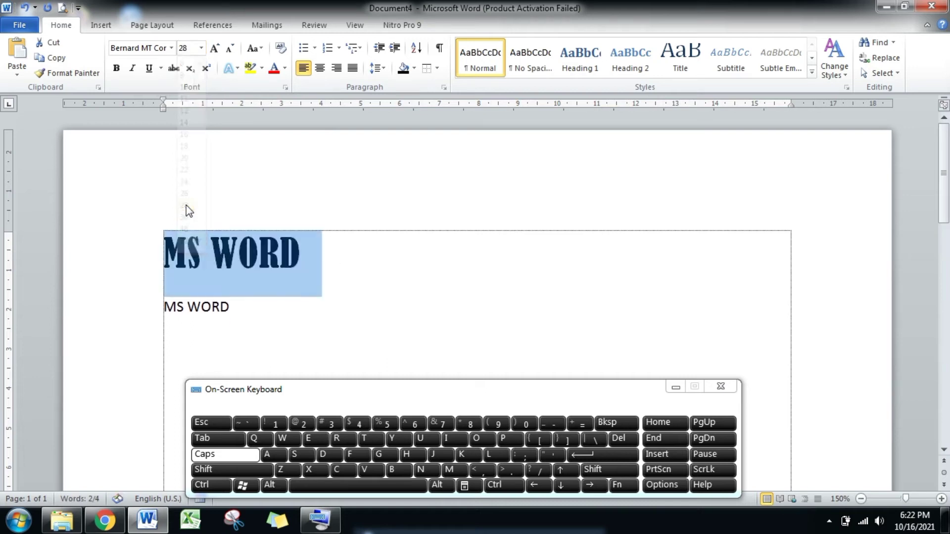
left_click(199, 260)
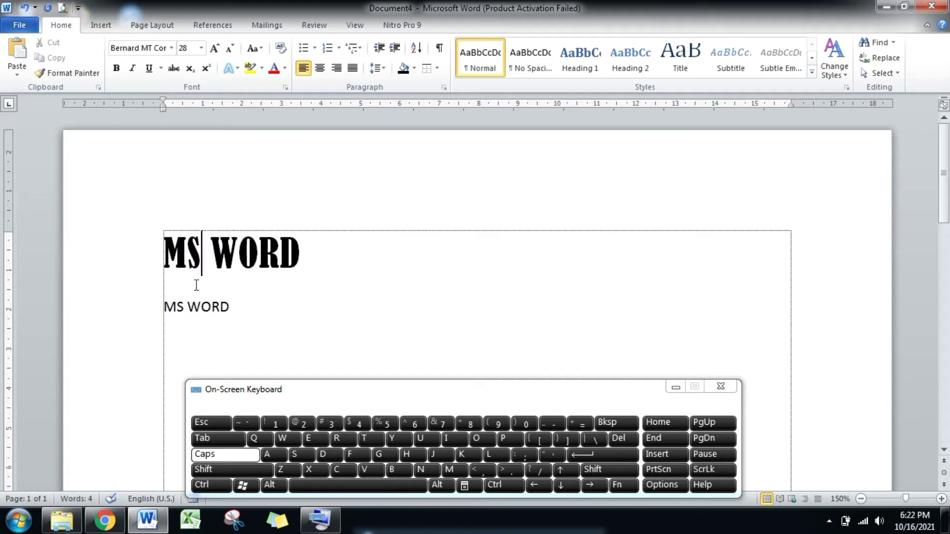
left_click(202, 307)
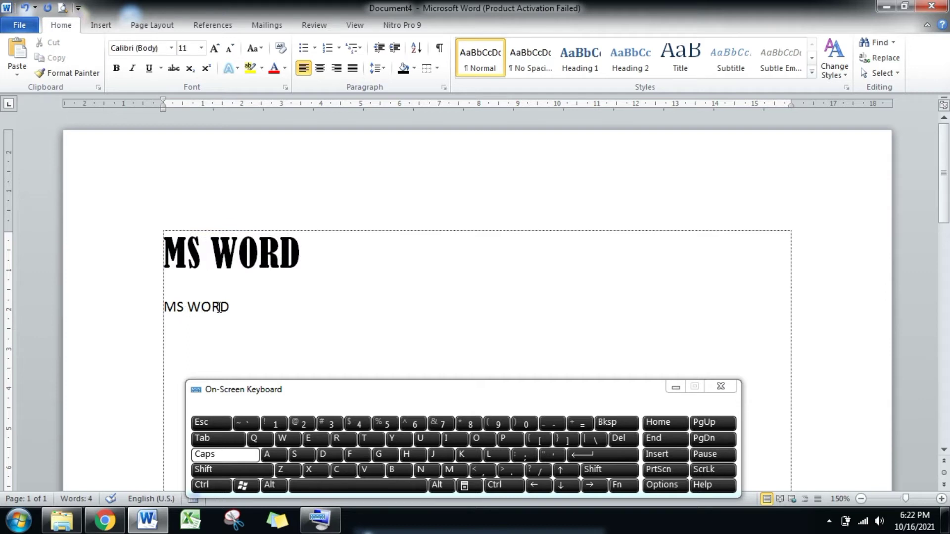
Step: Reselect the first "MS WORD" line and grow its font size through 36 to 48
left_click(251, 255)
left_click(300, 248)
key("shift+Left")
key("shift+Left")
key("shift+Left")
key("shift+Left")
key("shift+Left")
key("shift+Left")
key("shift+Left")
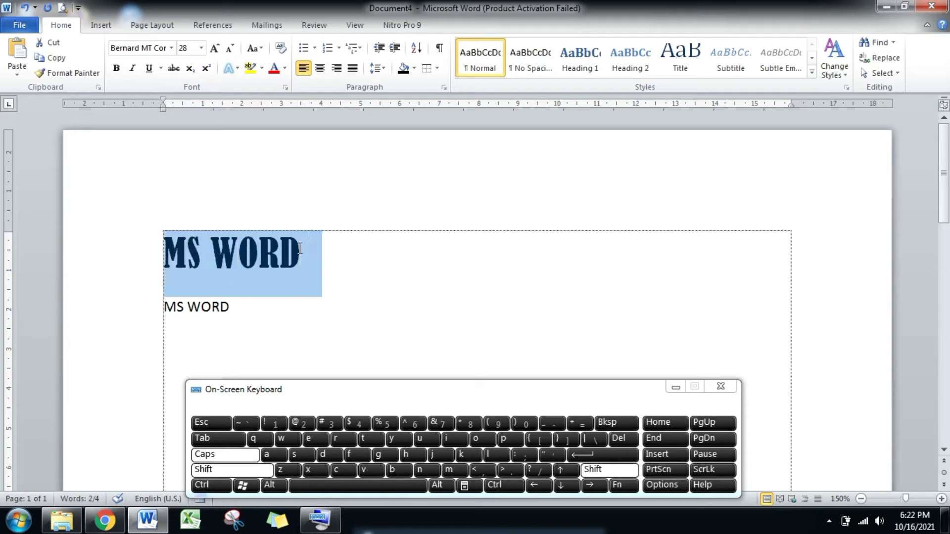
left_click(217, 53)
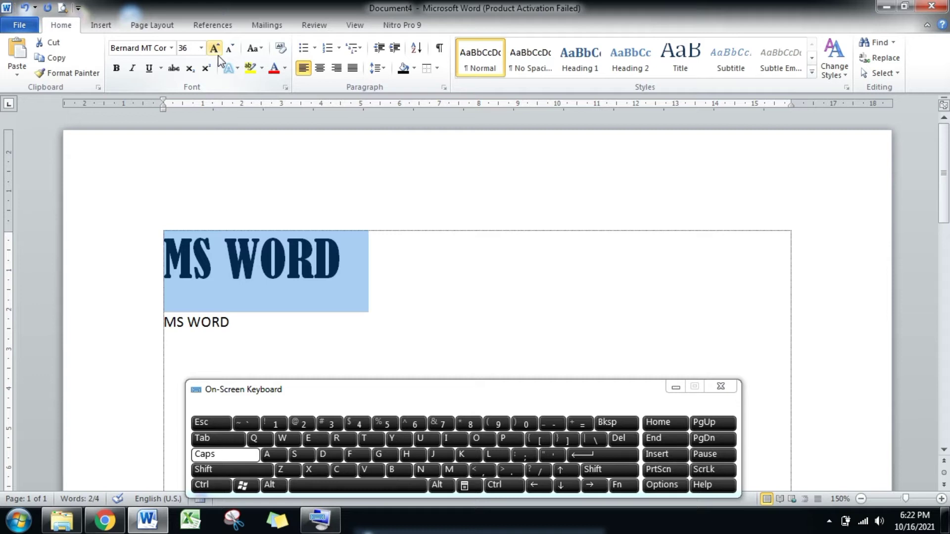
left_click(212, 50)
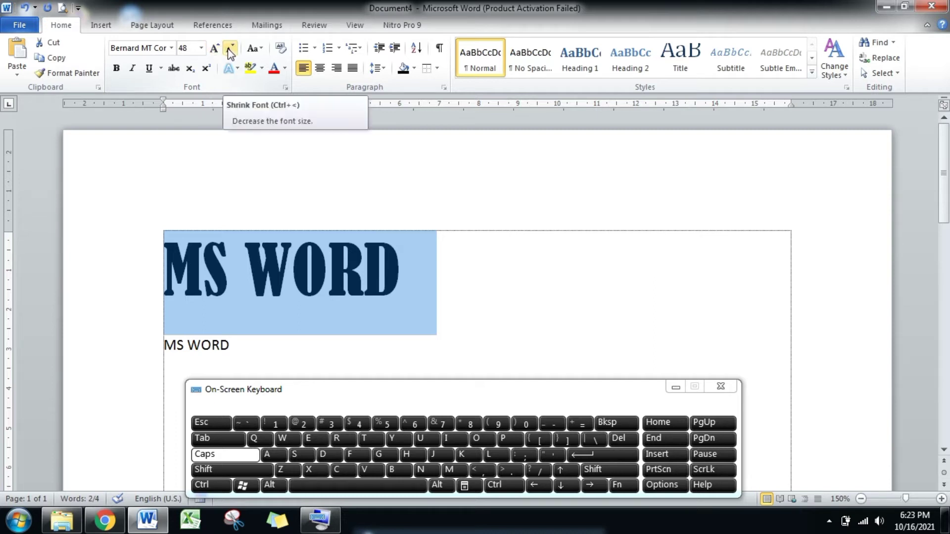
Step: Shrink the first line's font to 36, grow it back to 48, and finish at 36
left_click(231, 49)
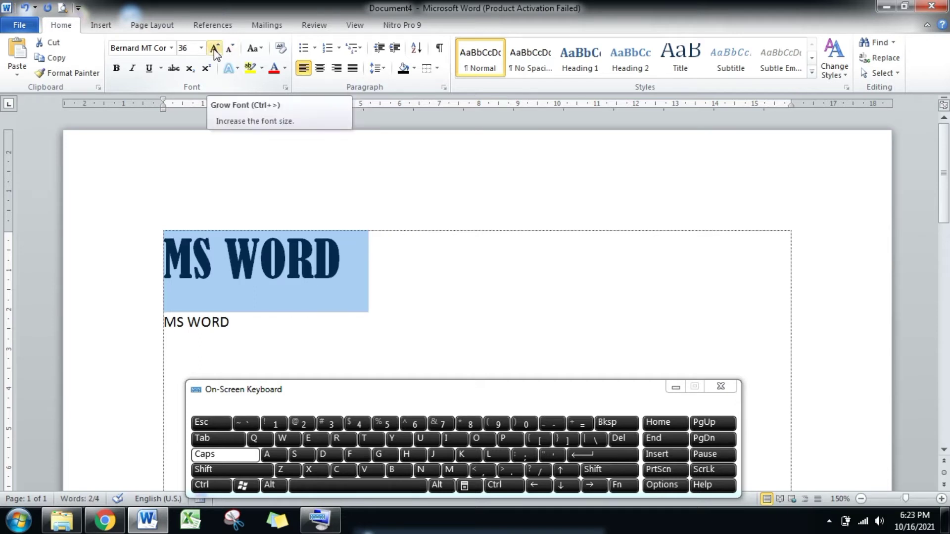
left_click(215, 50)
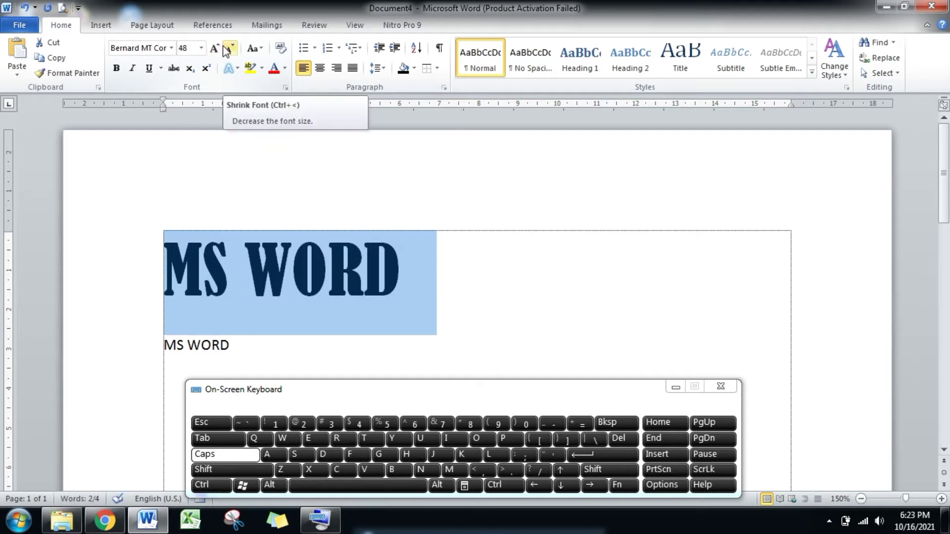
left_click(226, 49)
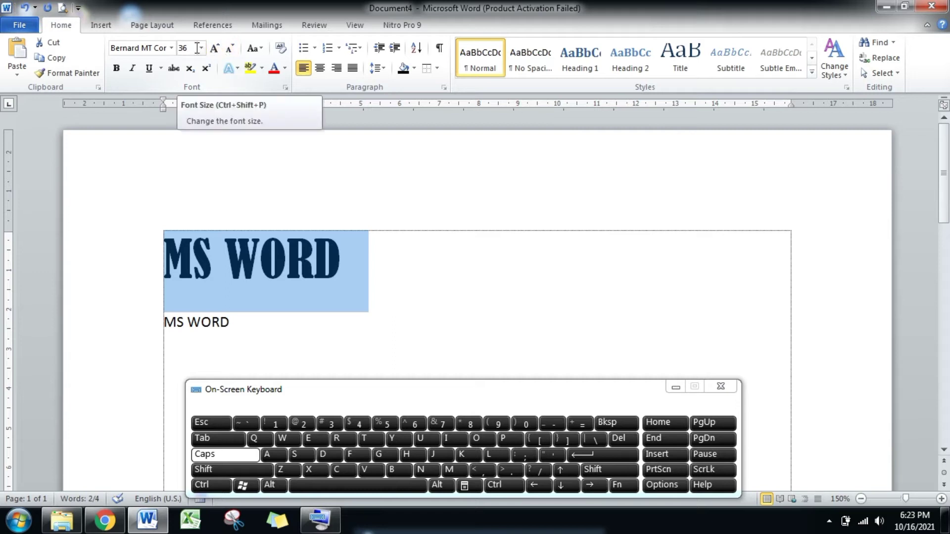
Step: Change the selected first "MS WORD" line to Sentence case and deselect it
left_click(260, 50)
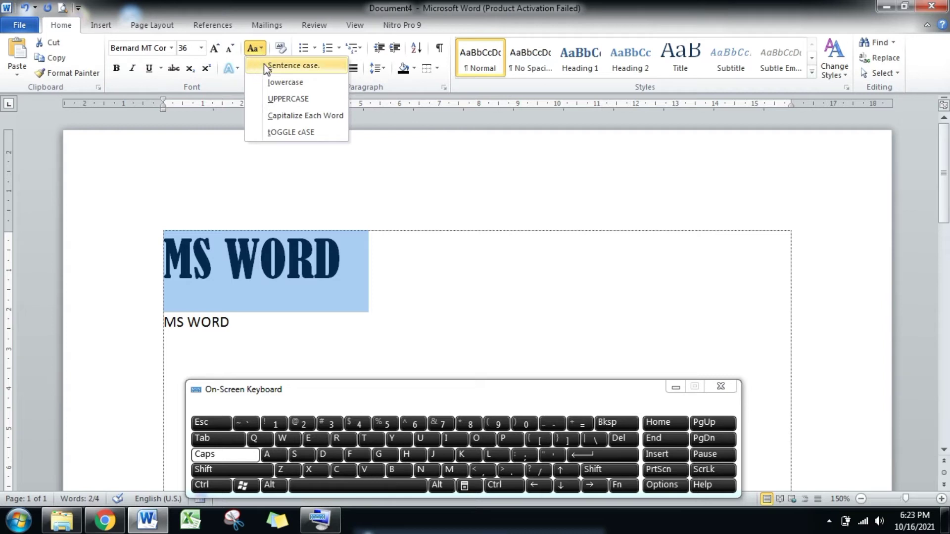
left_click(265, 65)
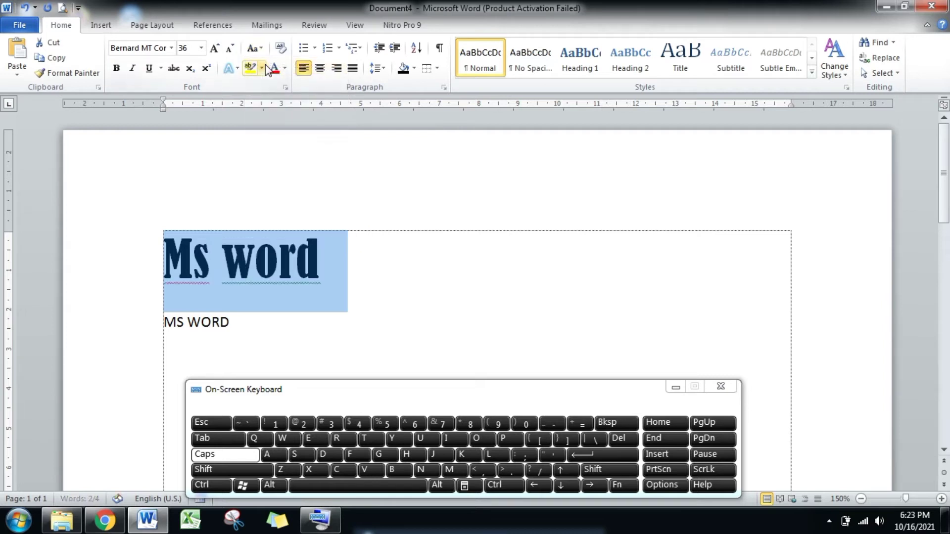
left_click(194, 260)
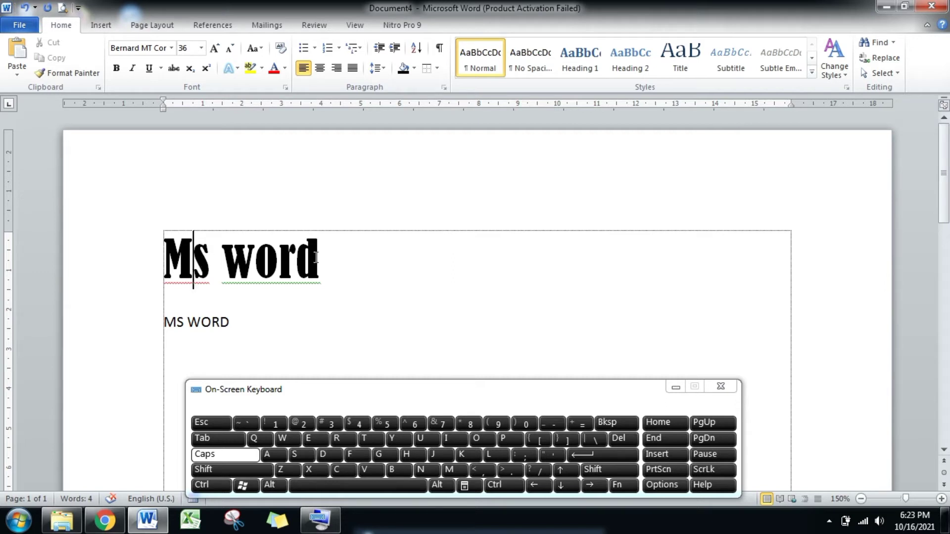
Step: Select the whole first "Ms word" line and change its letter case to lowercase
left_click(260, 50)
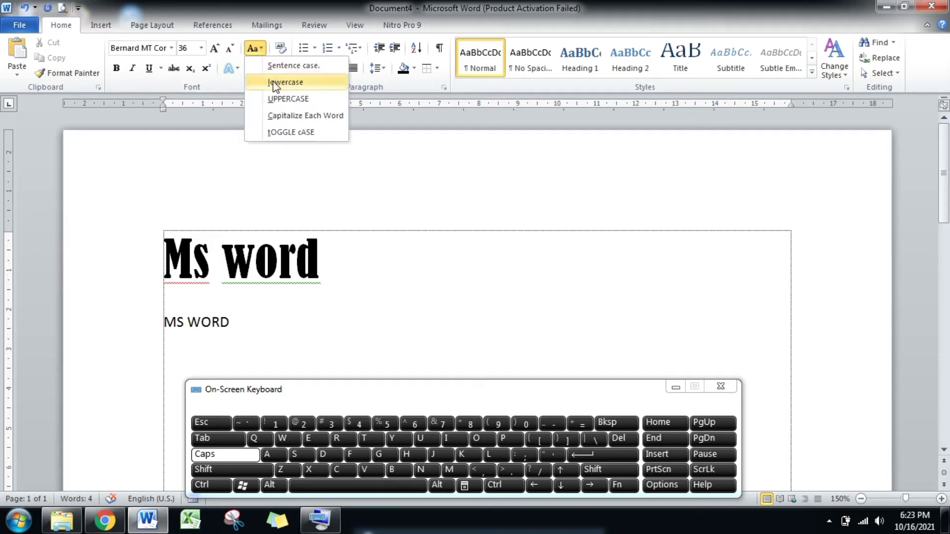
left_click(301, 248)
left_click(303, 248)
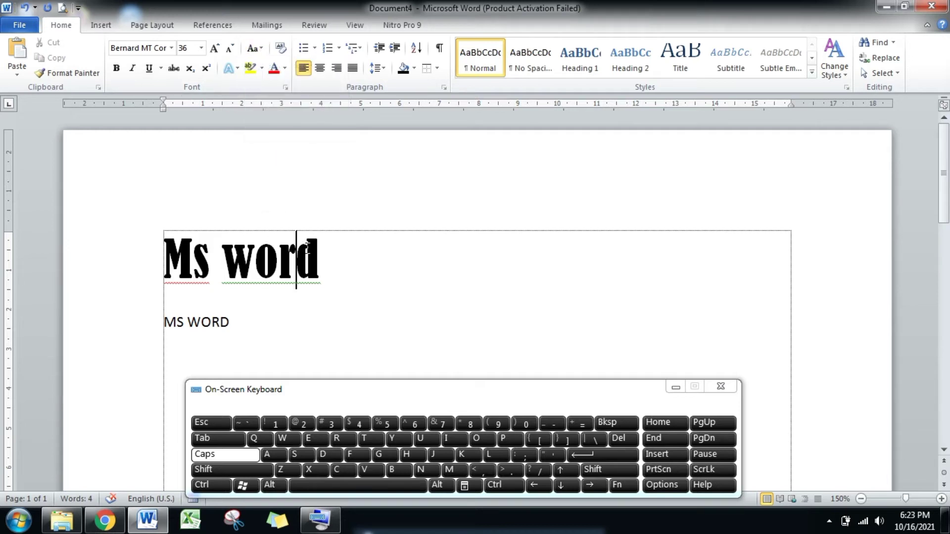
key("shift+Left")
key("shift+Left")
key("shift+Left")
key("shift+Left")
key("shift+Left")
key("shift+Left")
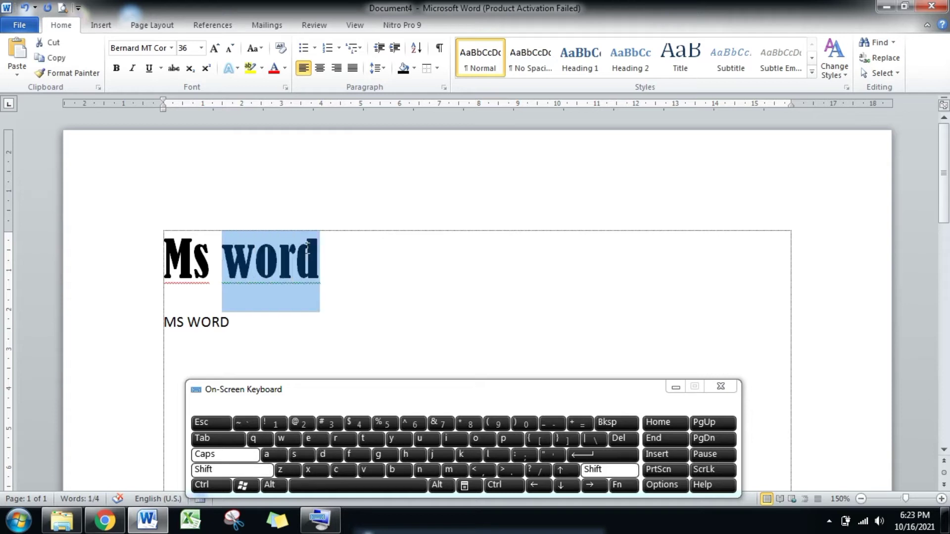
triple_click(308, 246)
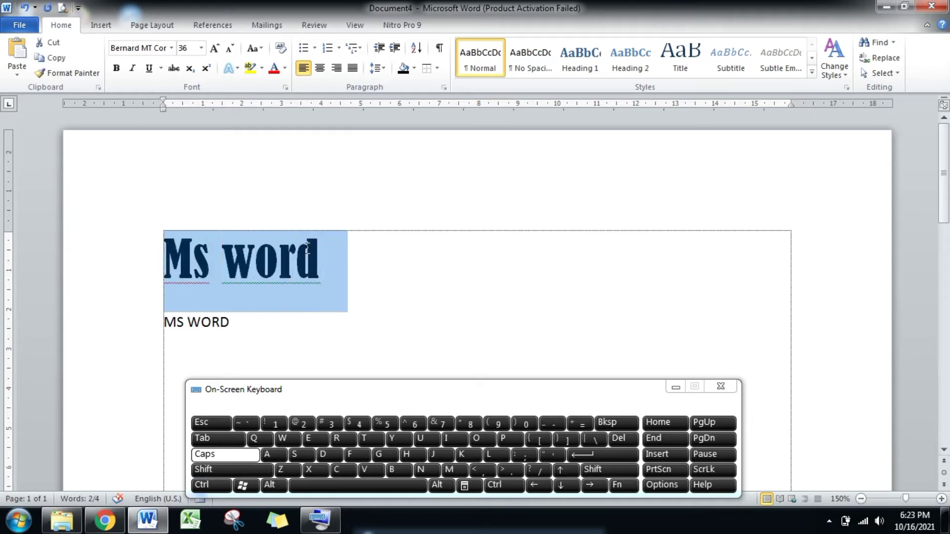
left_click(259, 50)
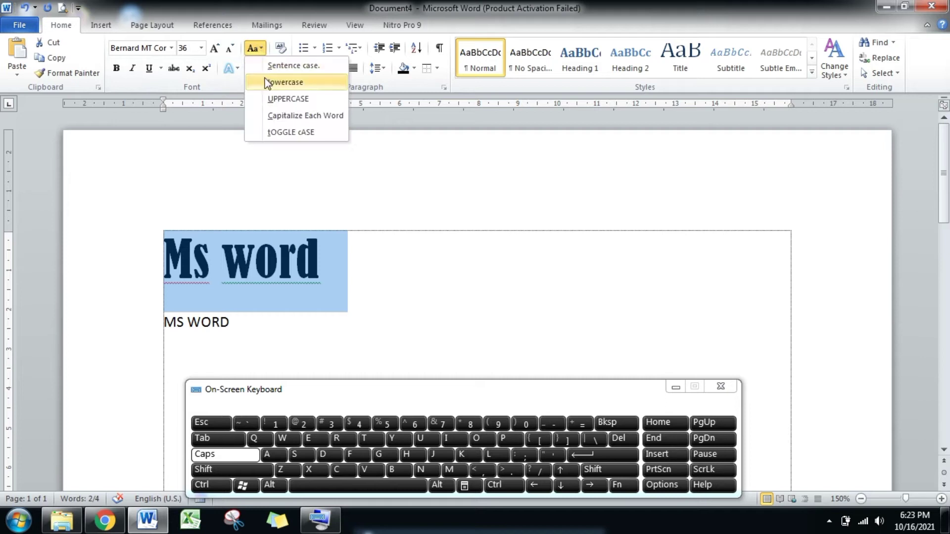
left_click(285, 82)
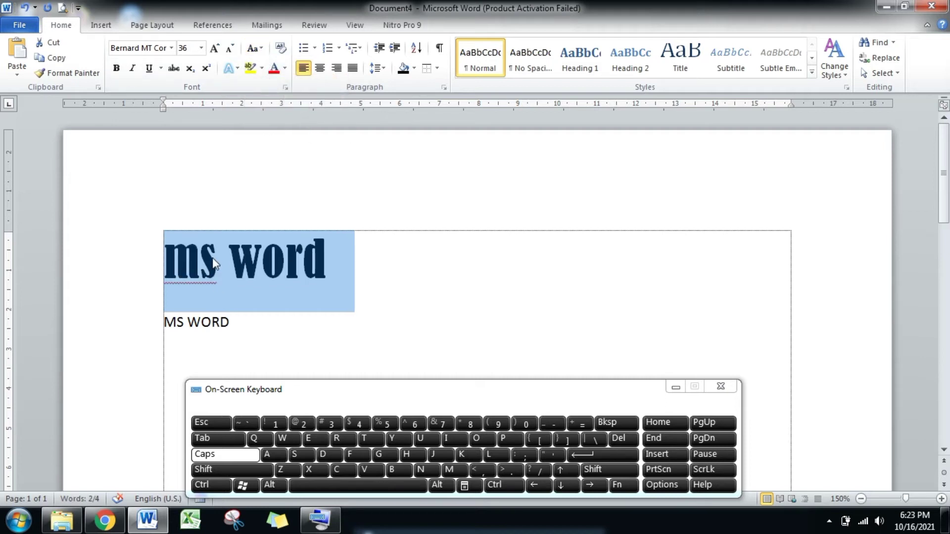
Step: Change the selected first line to UPPERCASE and to Capitalize Each Word, and deselect it
left_click(253, 48)
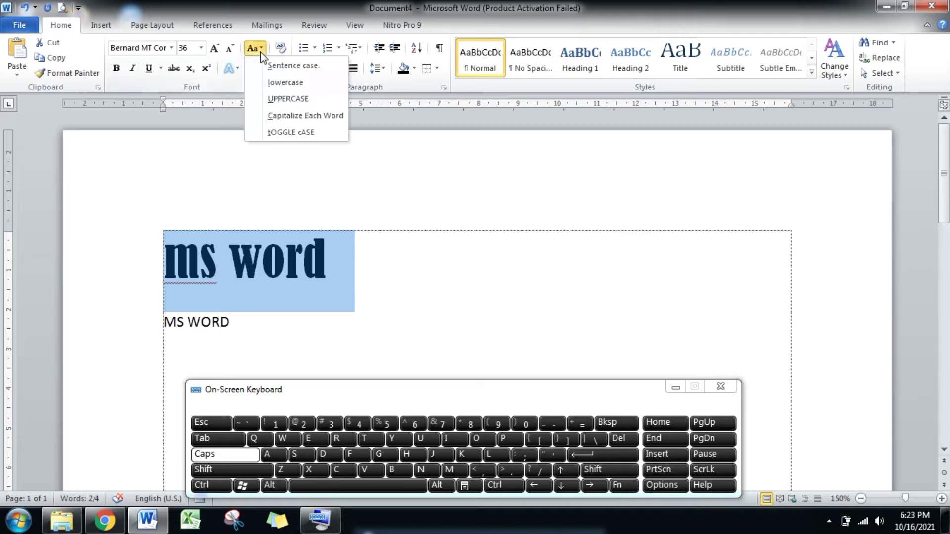
left_click(269, 100)
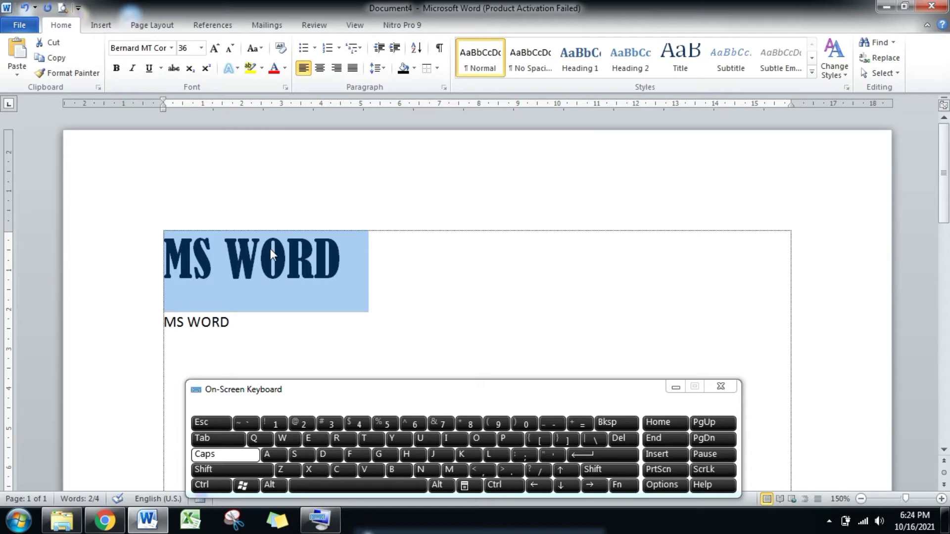
left_click(262, 49)
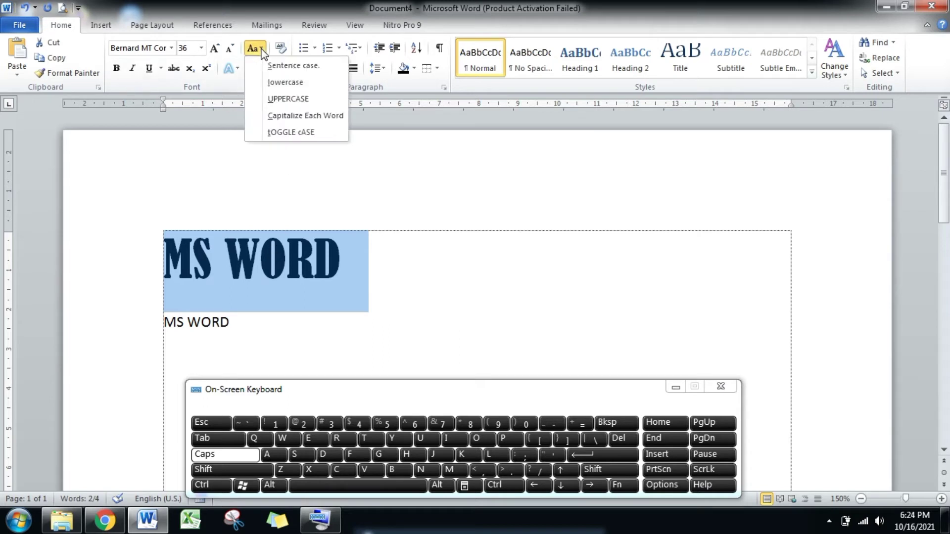
left_click(268, 115)
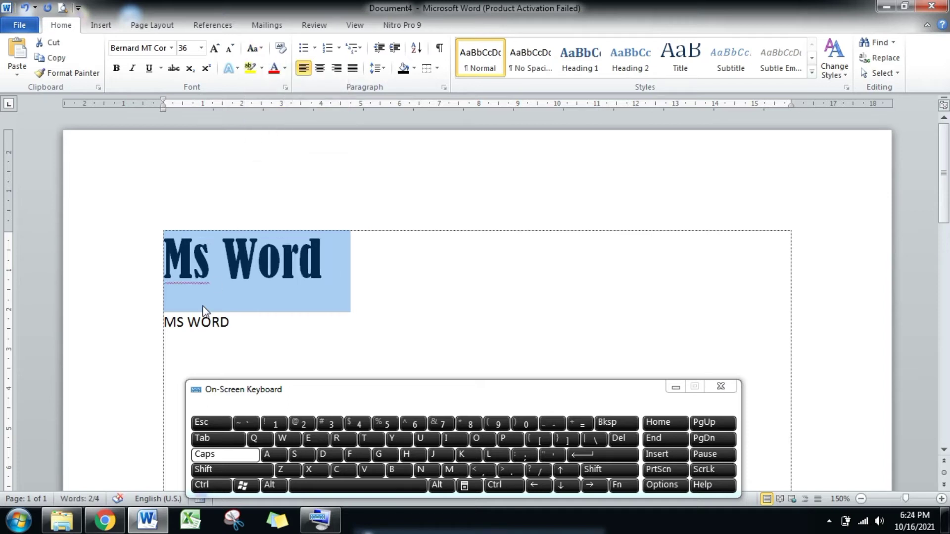
left_click(225, 268)
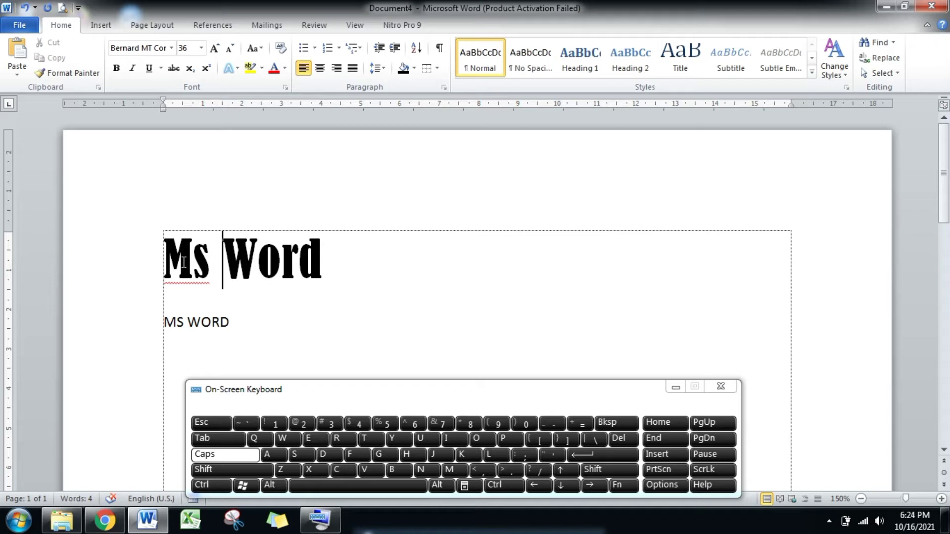
Step: Change the second word of the first line to Sentence case and back to Capitalize Each Word
left_click(184, 262)
left_click(209, 258)
left_click(225, 256)
left_click(246, 255)
left_click(259, 51)
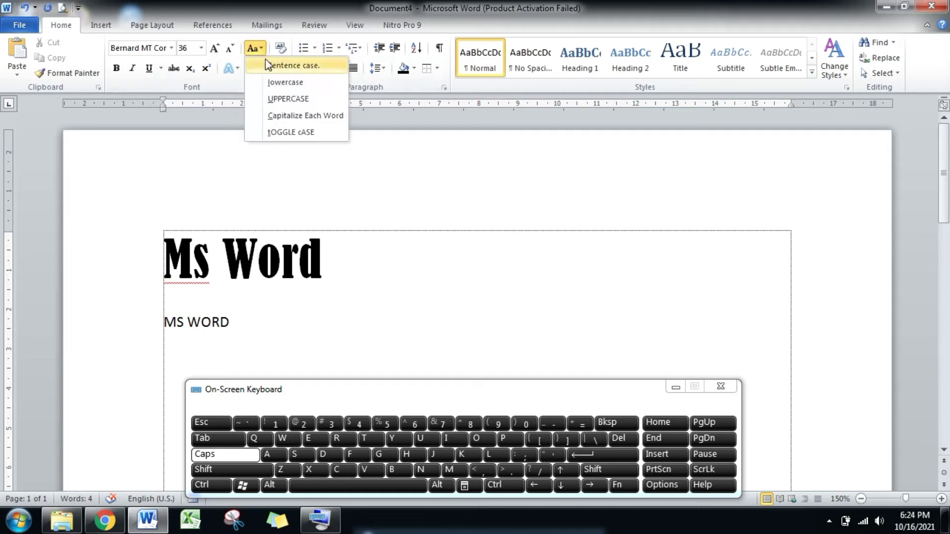
left_click(270, 65)
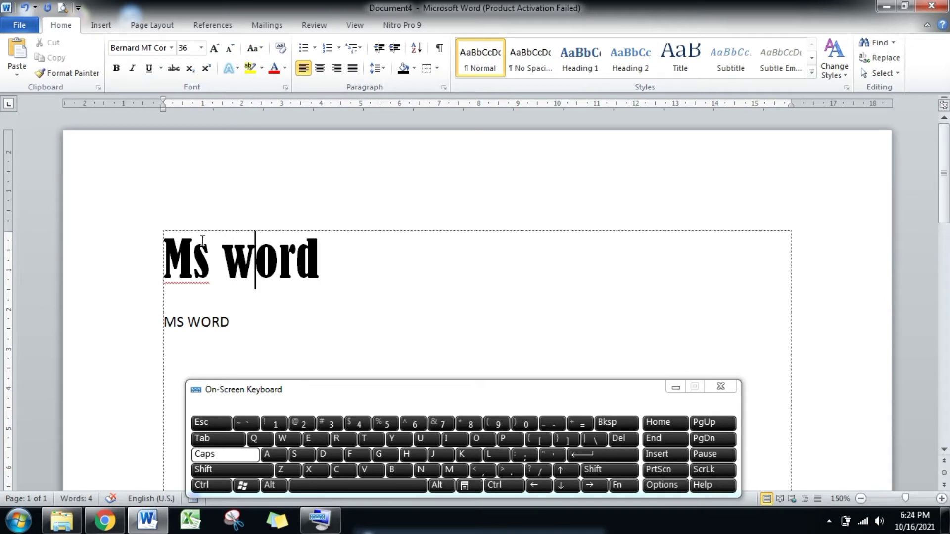
left_click(254, 48)
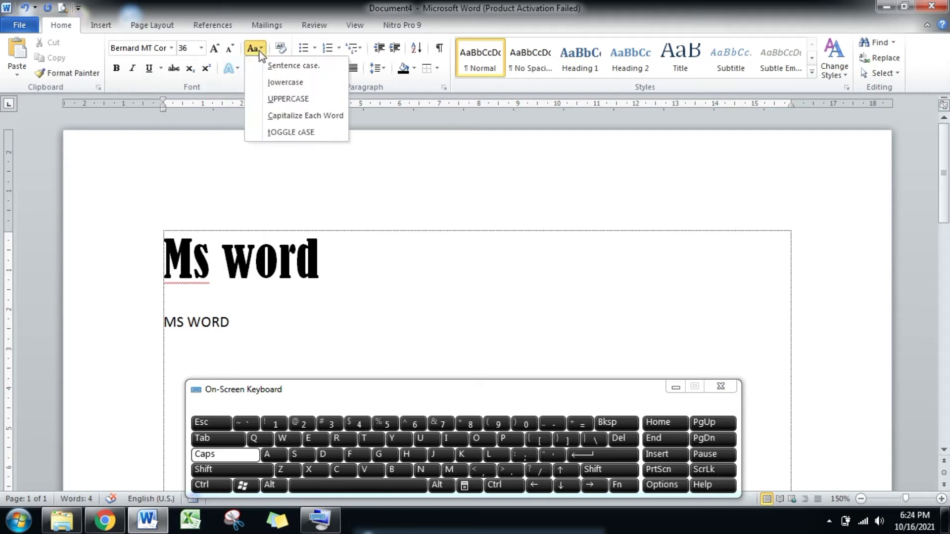
left_click(275, 116)
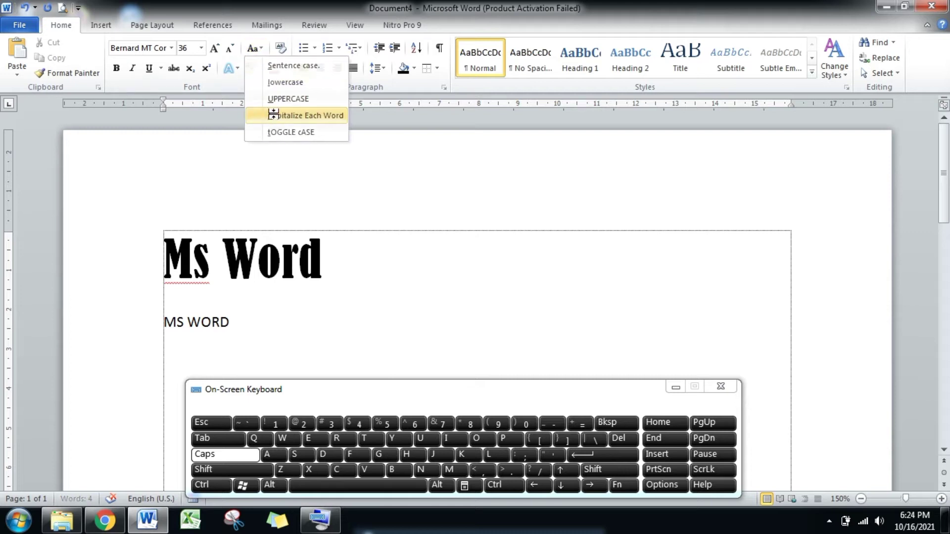
Step: Select the first "Ms Word" line, apply tOGGLE cASE to it, and deselect the text
left_click(253, 49)
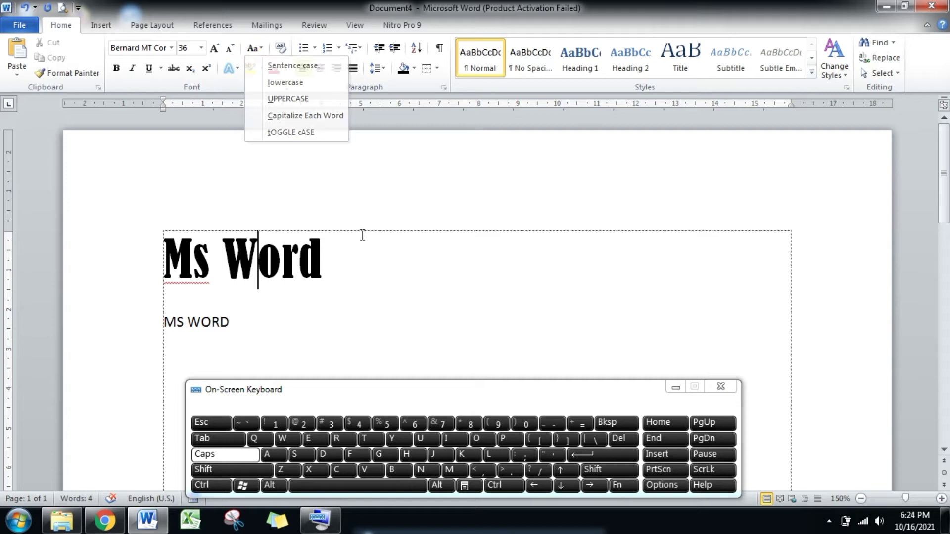
left_click(327, 254)
left_click_drag(324, 257, 189, 269)
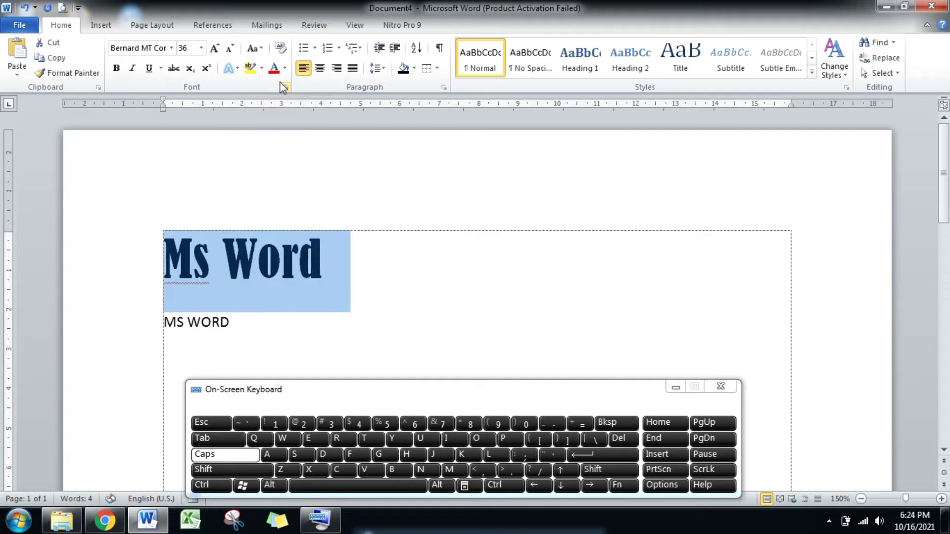
left_click(253, 49)
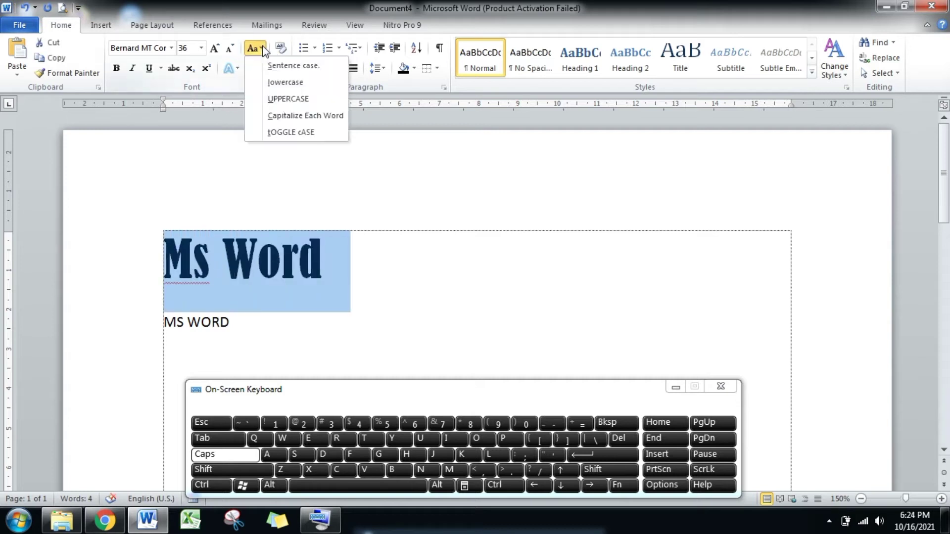
left_click(271, 133)
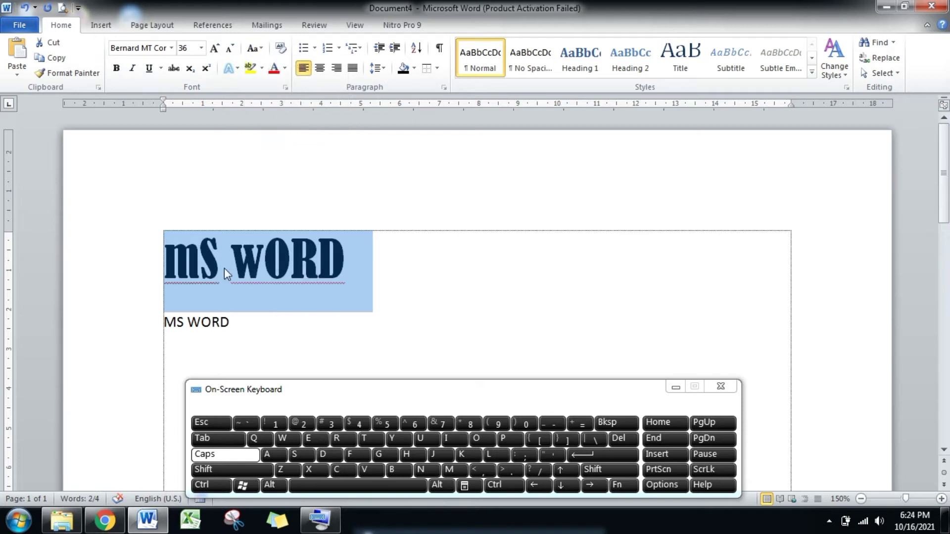
left_click(198, 264)
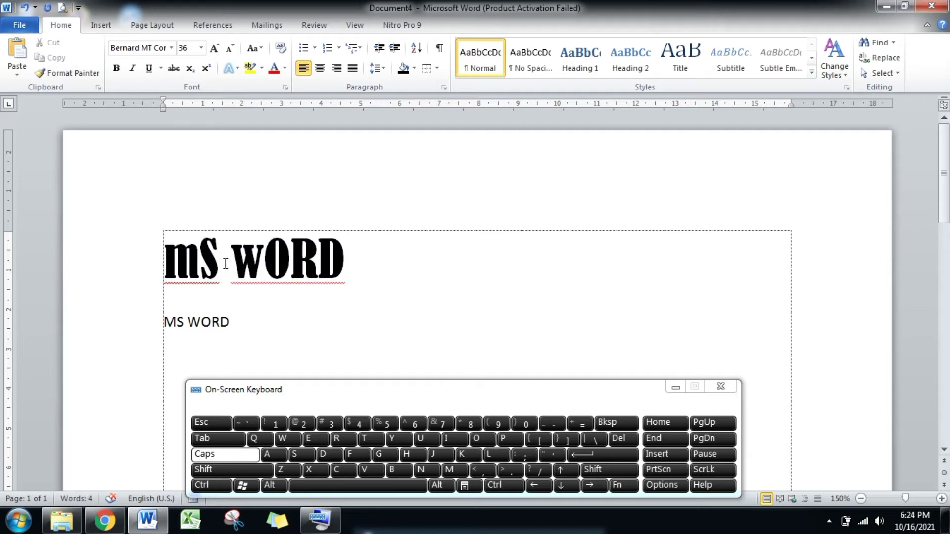
Step: Select the first line, change it back to Sentence case, and deselect it
left_click_drag(345, 256, 156, 272)
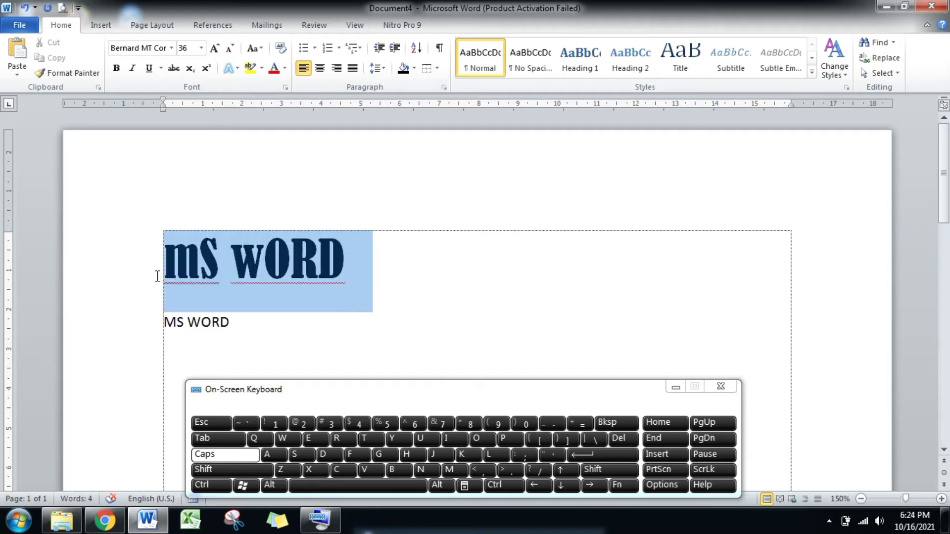
left_click(262, 49)
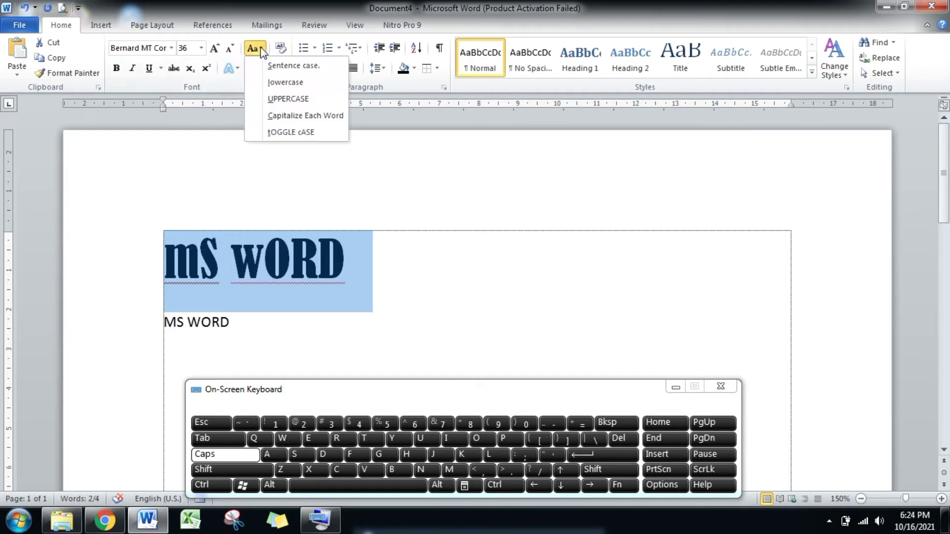
left_click(275, 69)
left_click(212, 271)
double_click(176, 260)
left_click(176, 260)
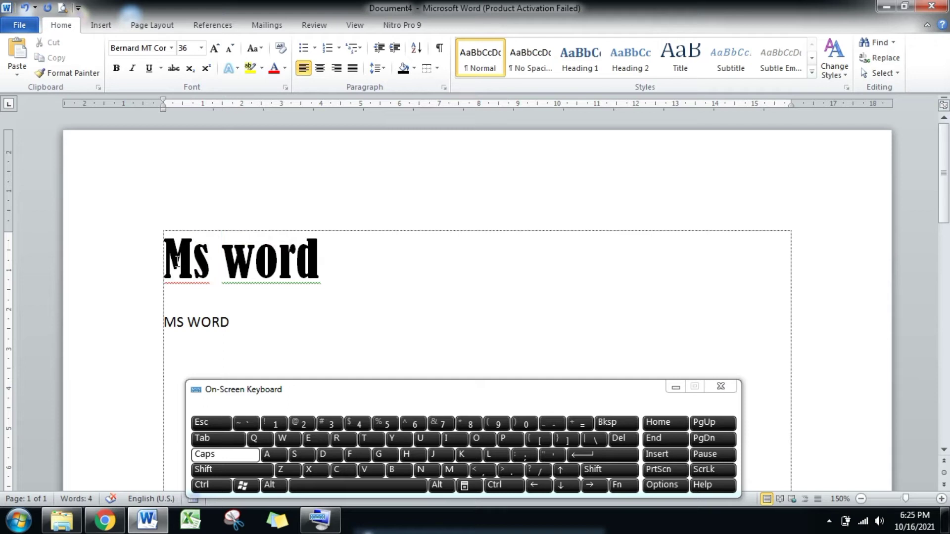
Step: Clear all formatting from the first "Ms word" line and undo the clearing
left_click(322, 255)
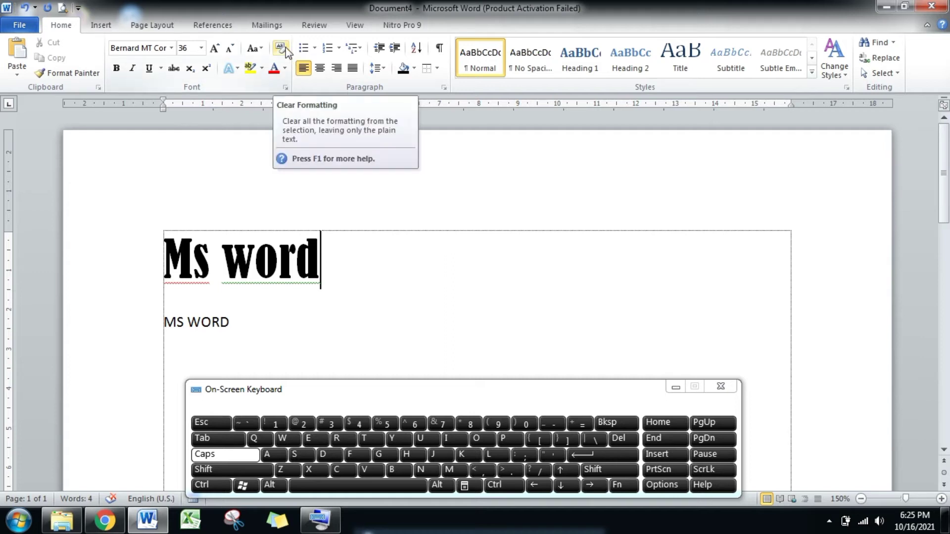
left_click_drag(328, 255, 171, 238)
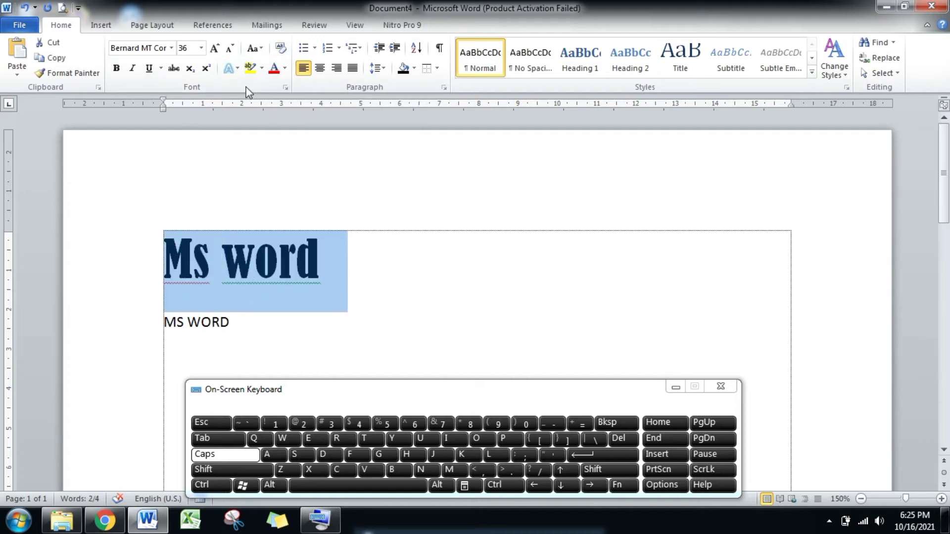
left_click(280, 50)
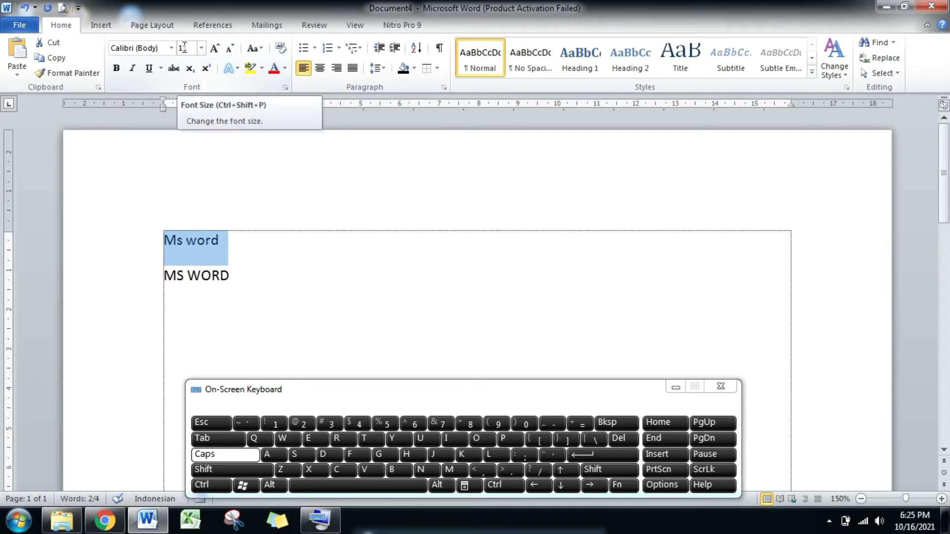
left_click(25, 9)
left_click(184, 254)
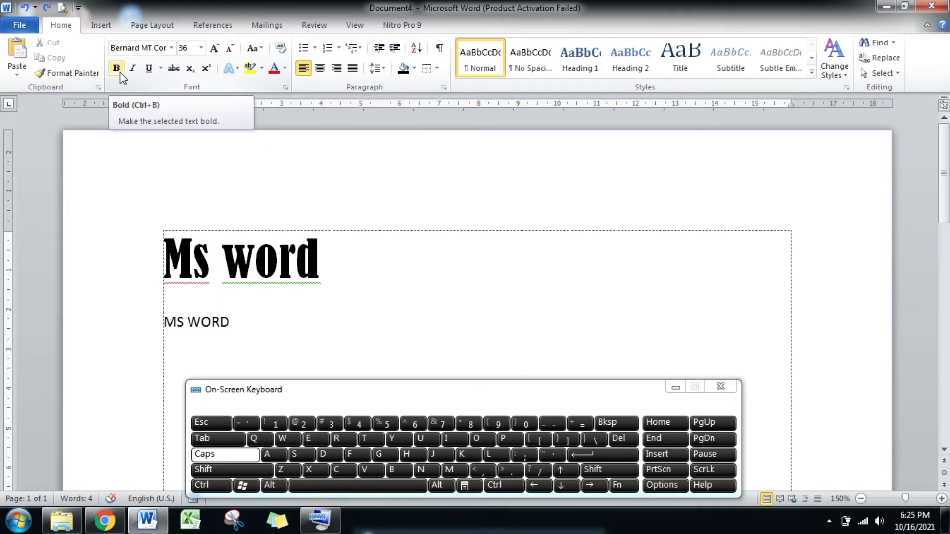
Step: Select the whole first "Ms word" line and switch bold on and off again
left_click_drag(324, 252, 325, 252)
key("shift+Left")
key("shift+Left")
key("shift+Left")
key("shift+Left")
key("shift+Left")
key("shift+Left")
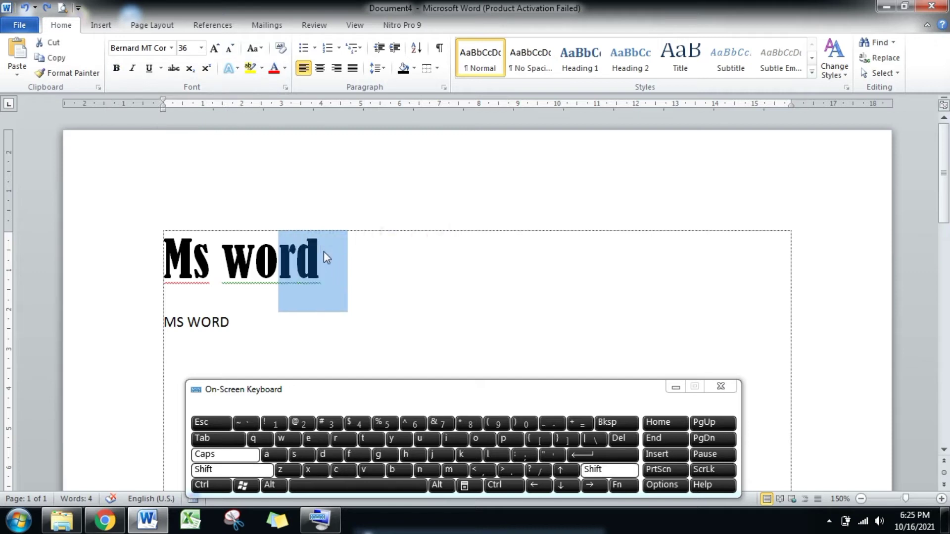
key("shift+Left")
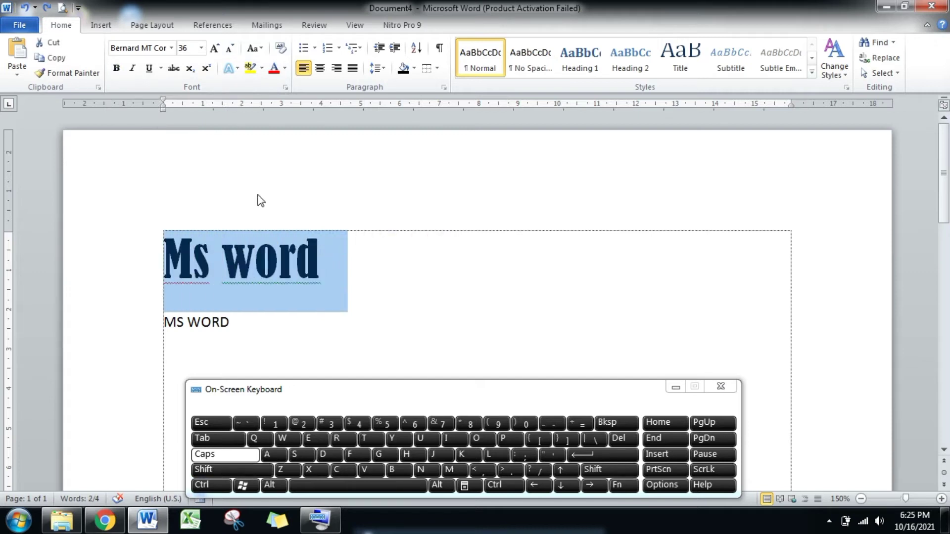
left_click(114, 70)
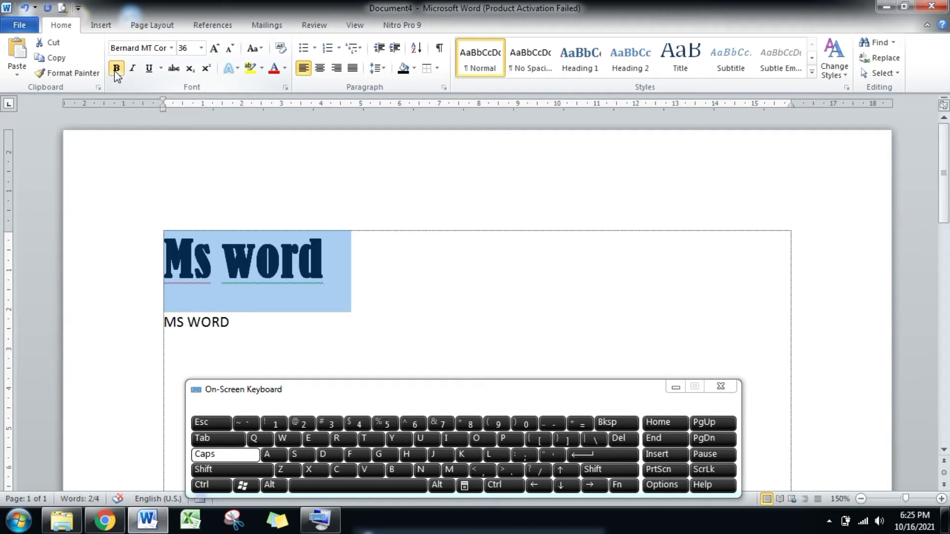
left_click(114, 70)
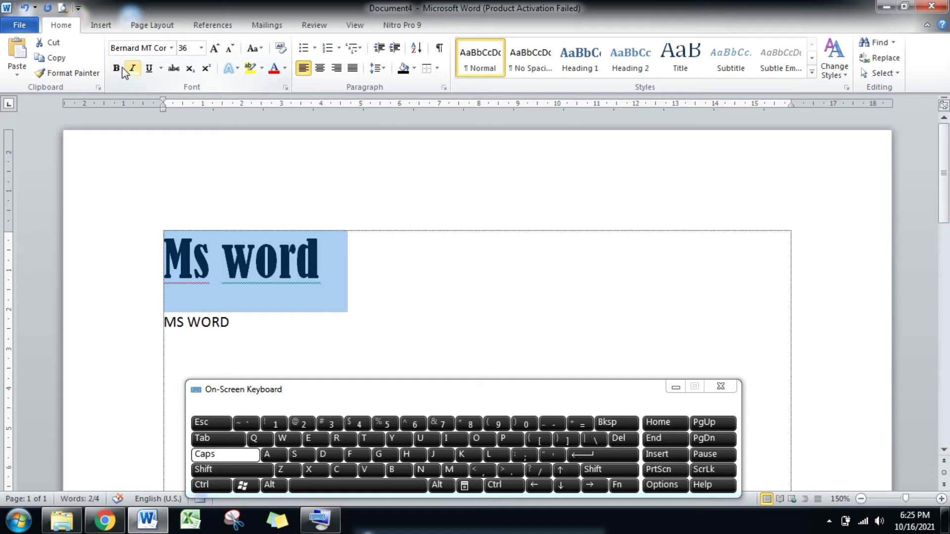
Step: Apply and remove italic on the selected first line, and do the same with underline
left_click(131, 70)
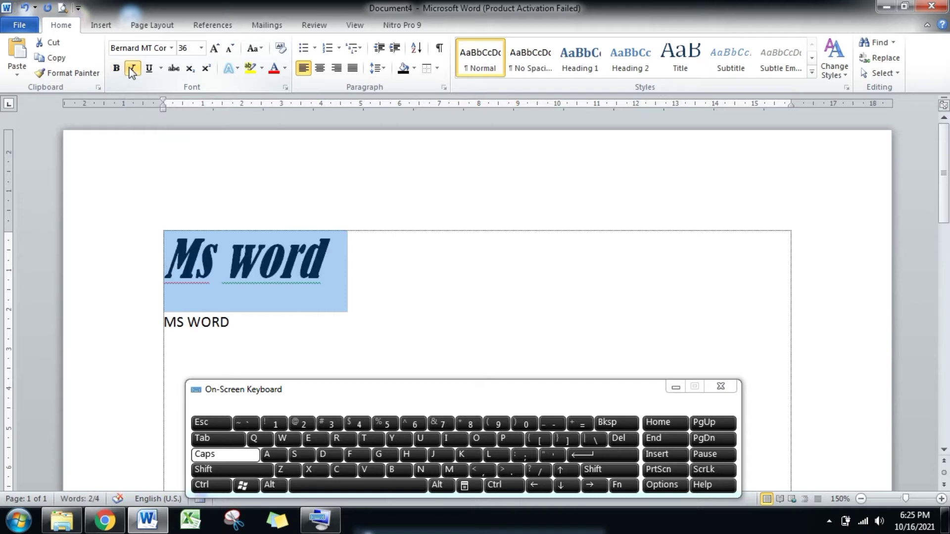
left_click(132, 71)
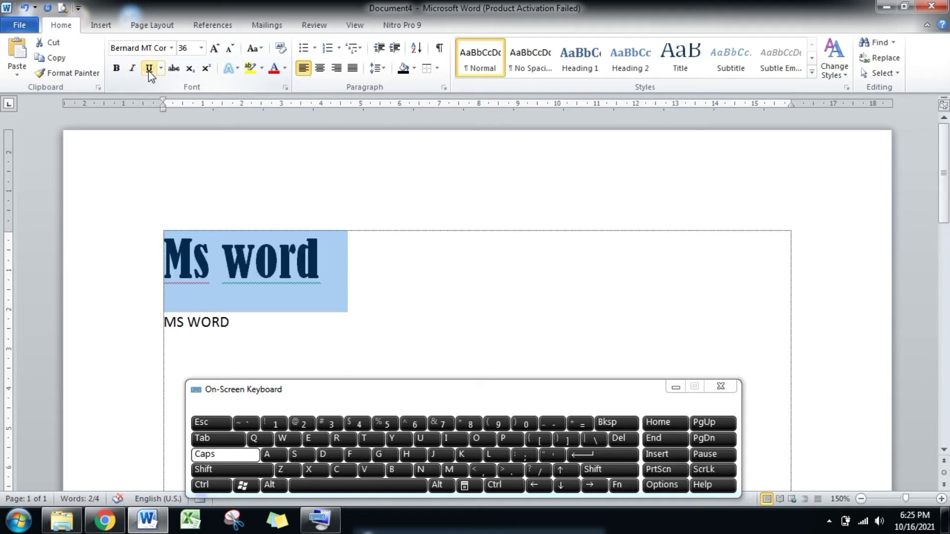
left_click(149, 70)
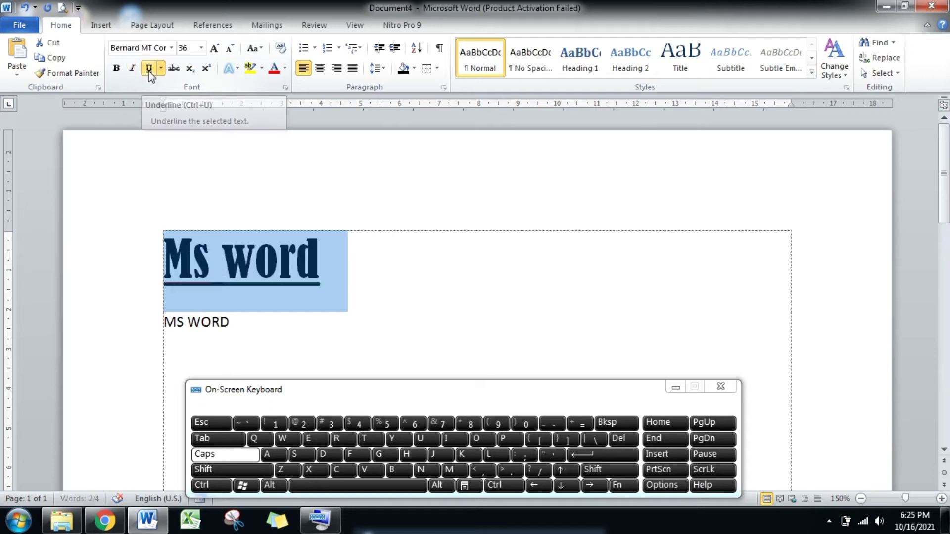
left_click(150, 71)
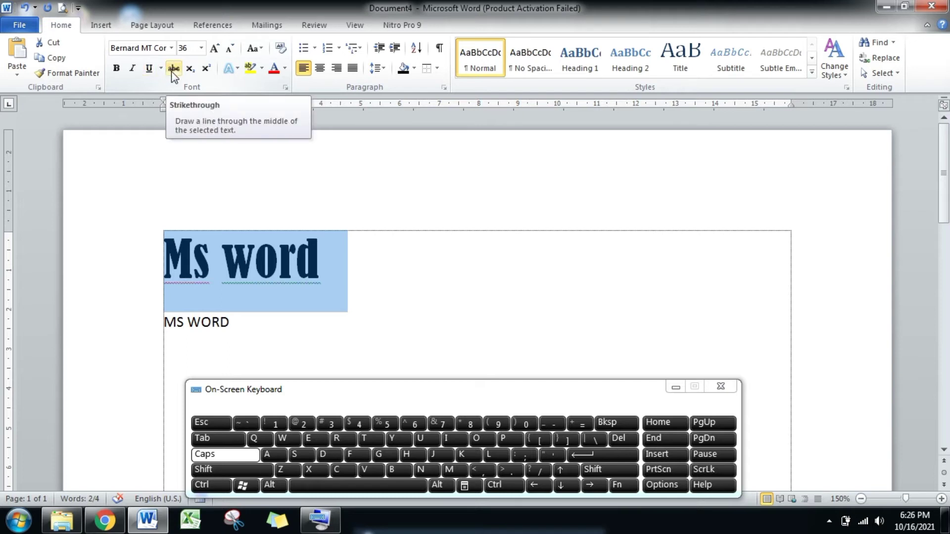
Step: Apply strikethrough to the selected first "Ms word" line and remove it again
left_click(173, 74)
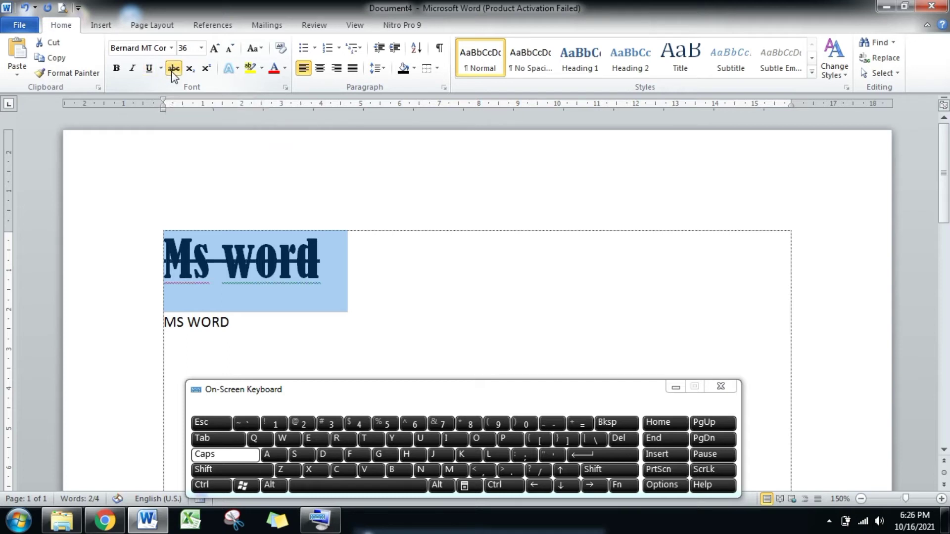
left_click(172, 75)
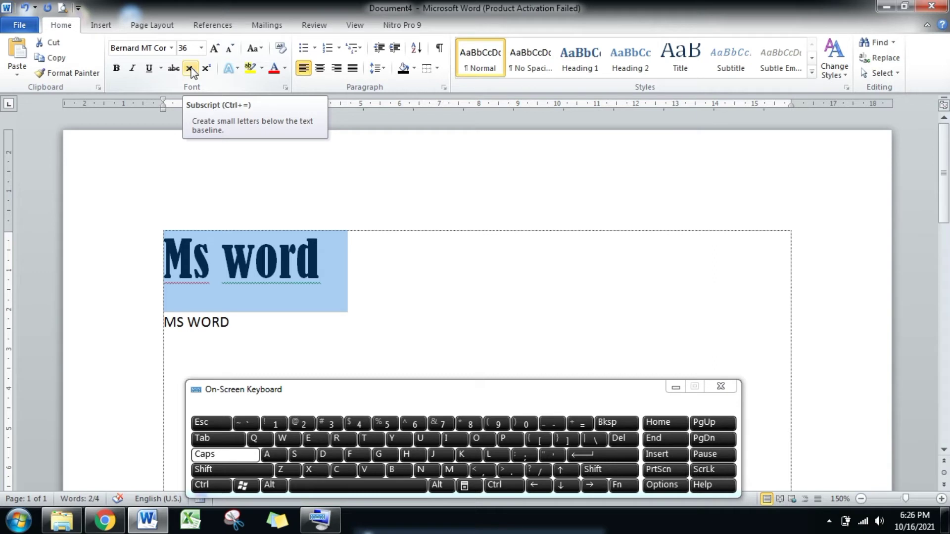
Step: Add a 1 at the end of the first "Ms word" line and format it as subscript
left_click(338, 263)
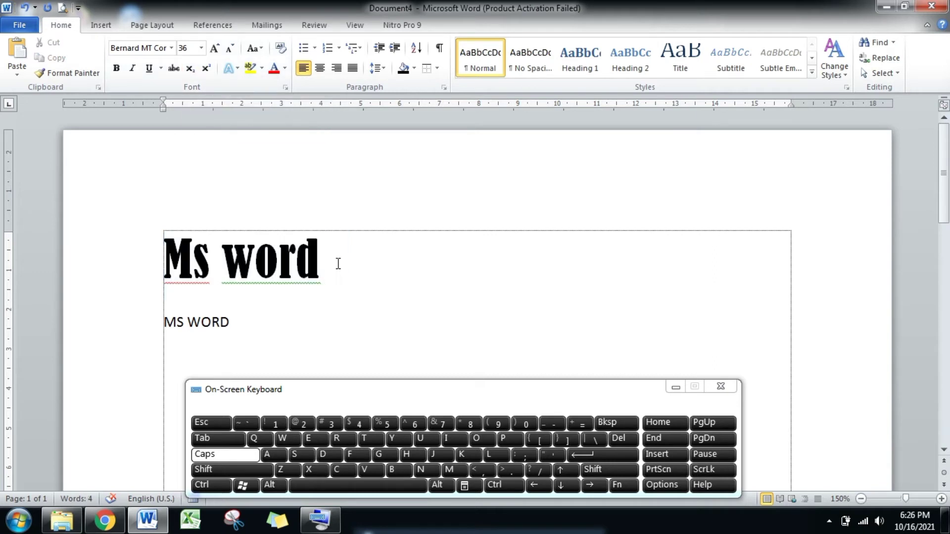
type("1")
key("shift+Left")
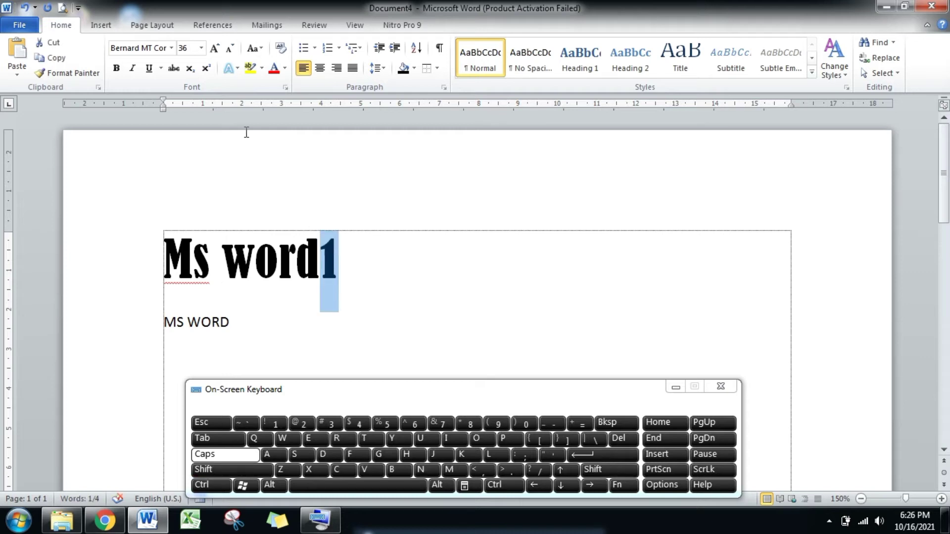
left_click(190, 69)
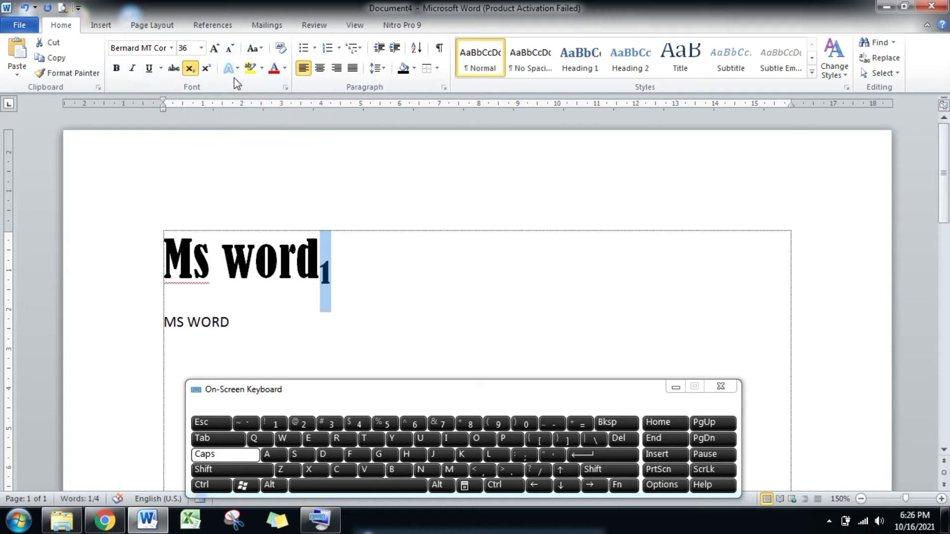
Step: Change the 1 after "Ms word" to superscript, and delete that character
left_click(207, 70)
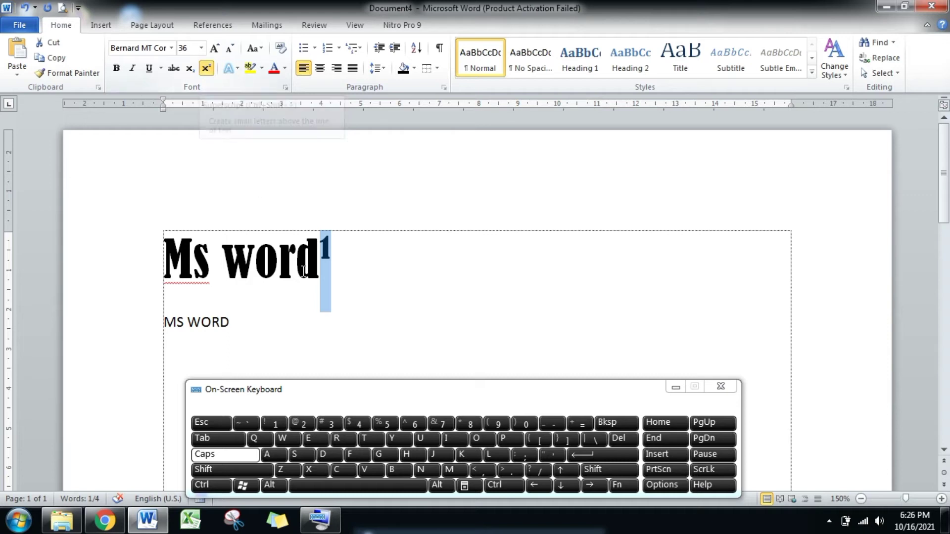
left_click(332, 252)
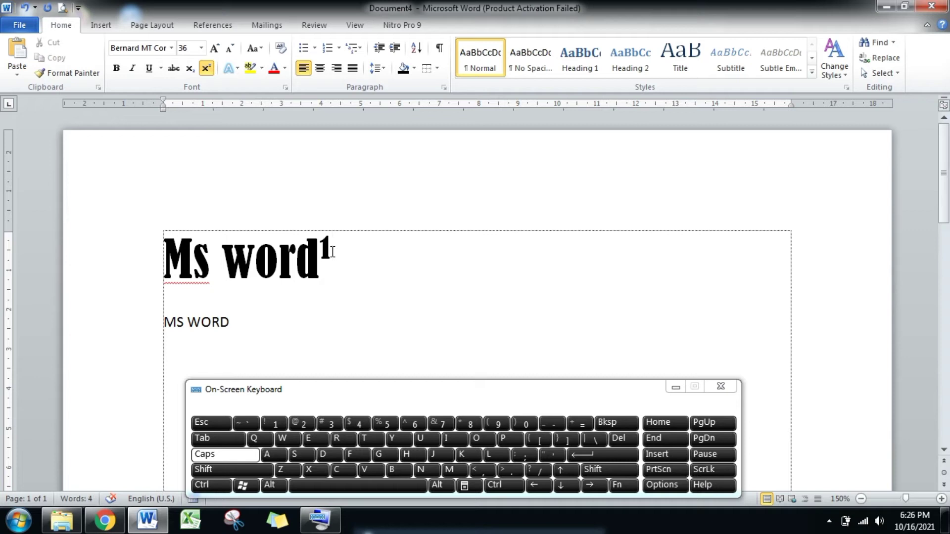
key("BackSpace")
Step: Select the whole first "Ms word" line and apply the light-filled text effect with an orange outline
key("Left")
key("Right")
key("shift+Left")
key("shift+Left")
key("shift+Left")
key("shift+Left")
key("shift+Left")
key("shift+Left")
key("shift+Left")
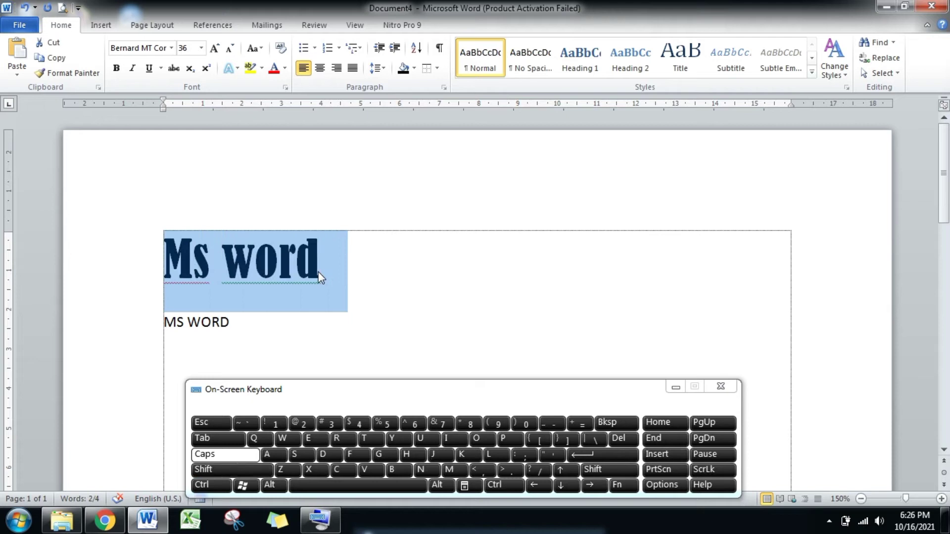
left_click(237, 68)
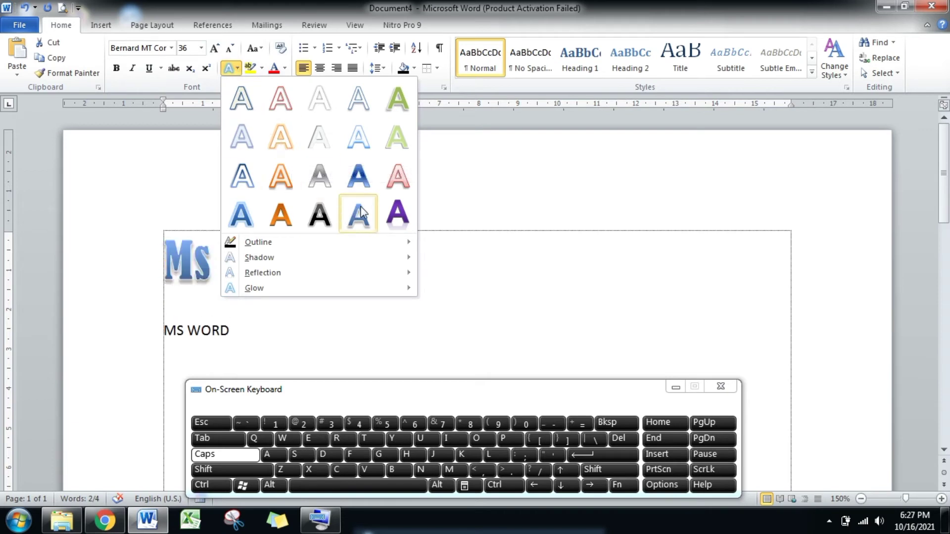
left_click(284, 177)
left_click(335, 266)
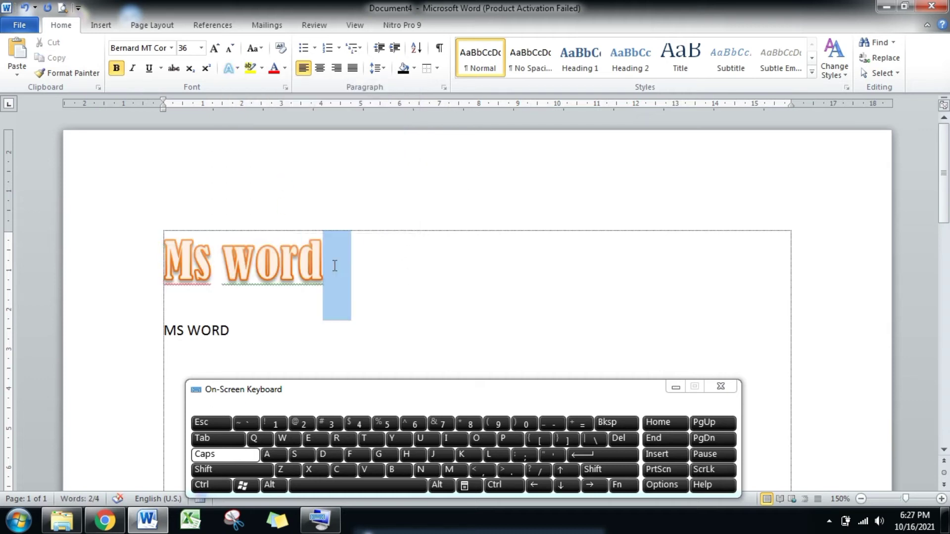
Step: Select the first "Ms word" line and highlight it in yellow
left_click(169, 257)
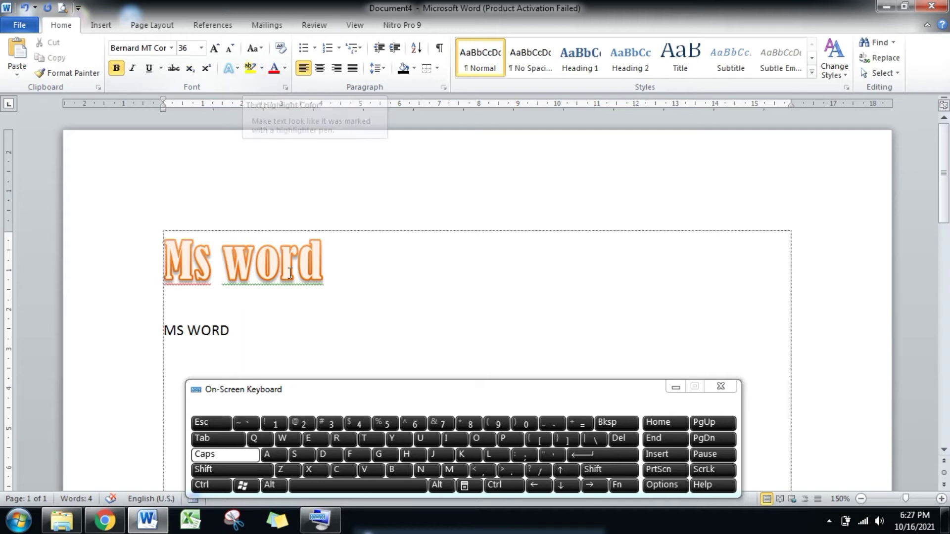
left_click_drag(326, 253, 170, 250)
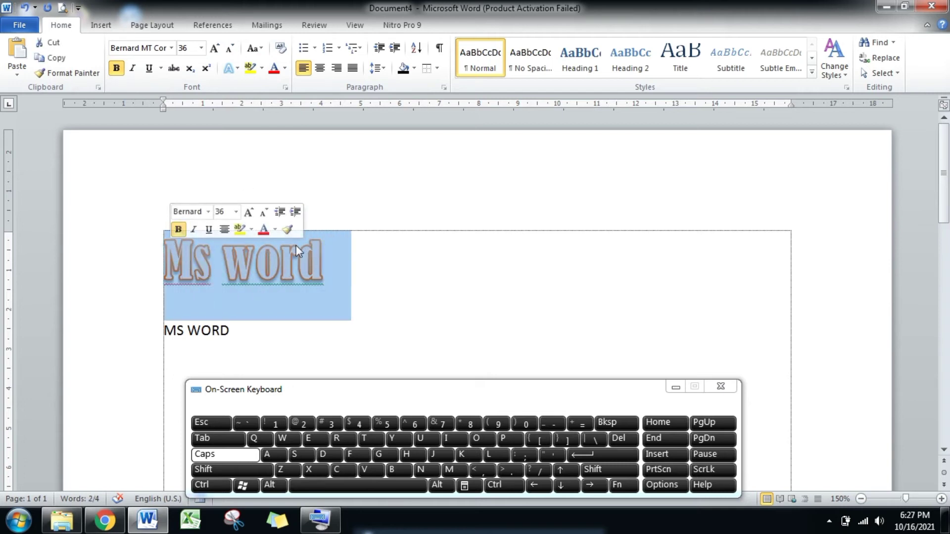
left_click(250, 68)
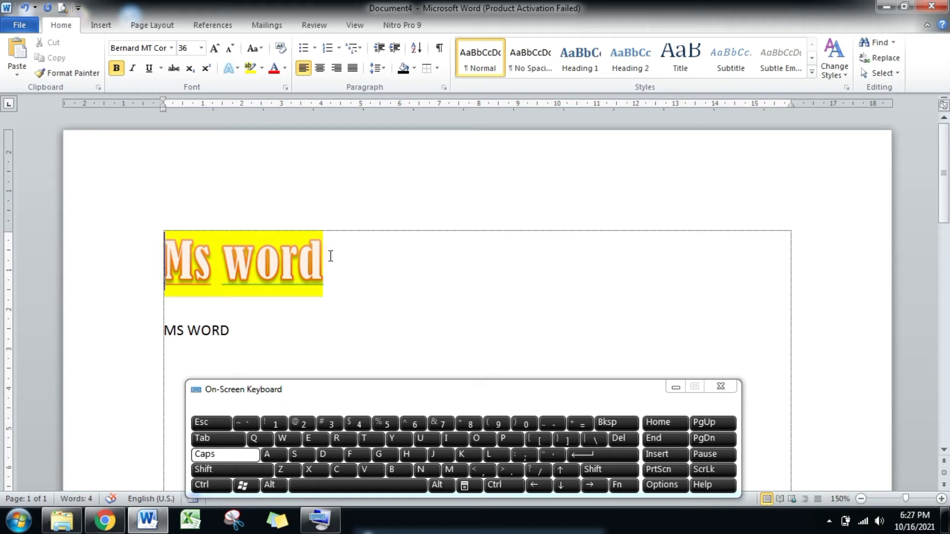
Step: Reselect the first "Ms word" line and set its highlight color to red
left_click_drag(330, 256, 182, 258)
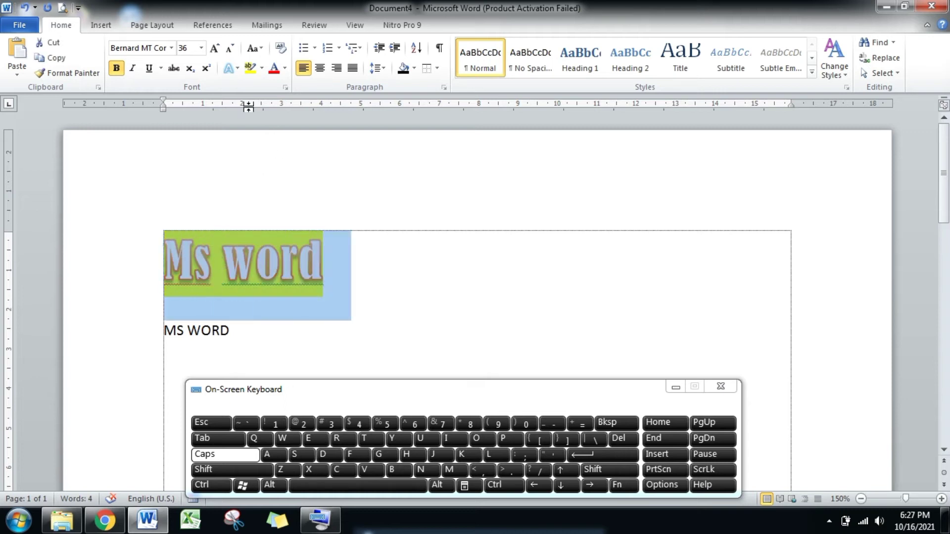
left_click(261, 69)
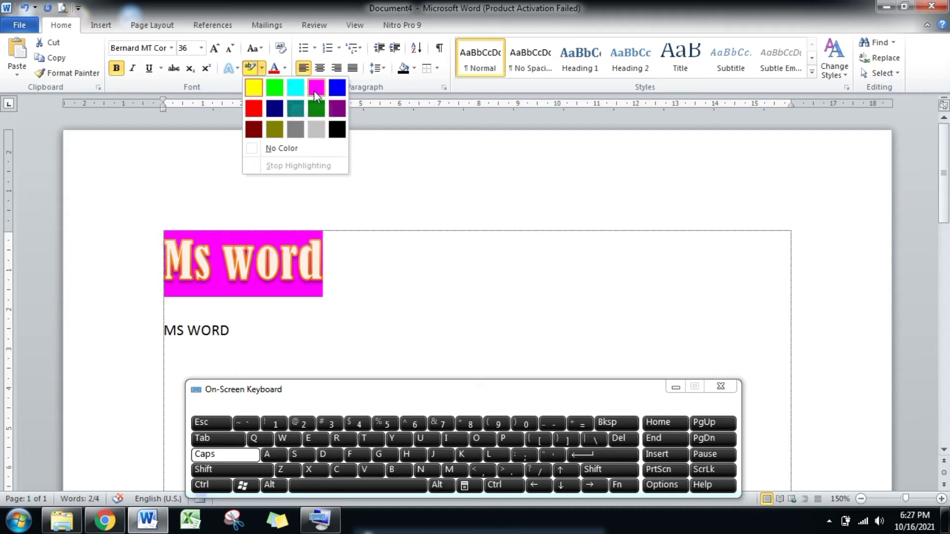
left_click(262, 112)
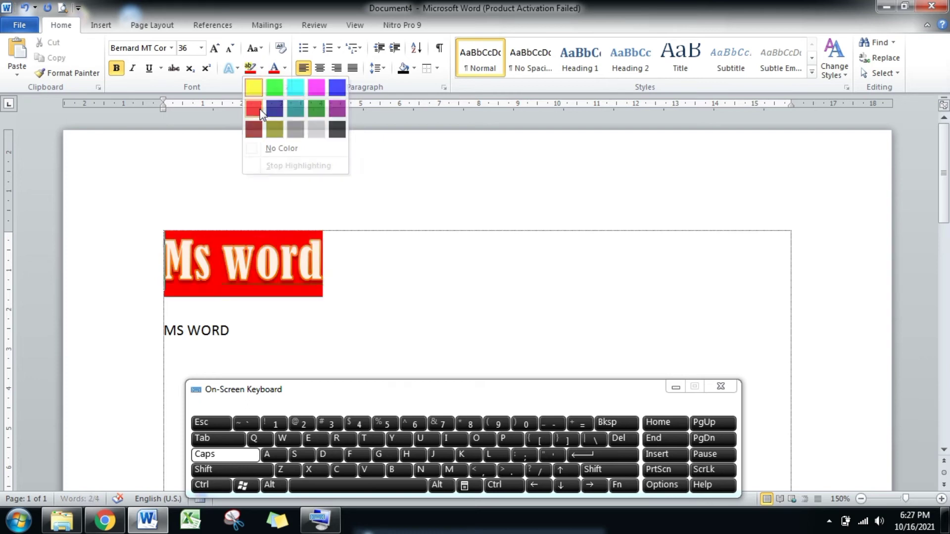
Step: Set the font color of the letters "rd" in the first line to red and undo that change
left_click_drag(324, 265, 320, 242)
key("shift+Right")
key("shift+Right")
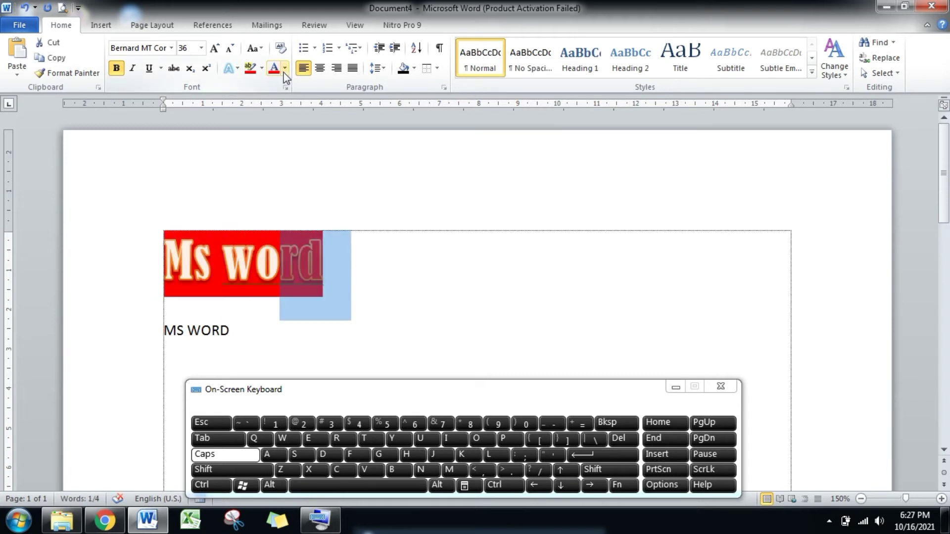
left_click(284, 73)
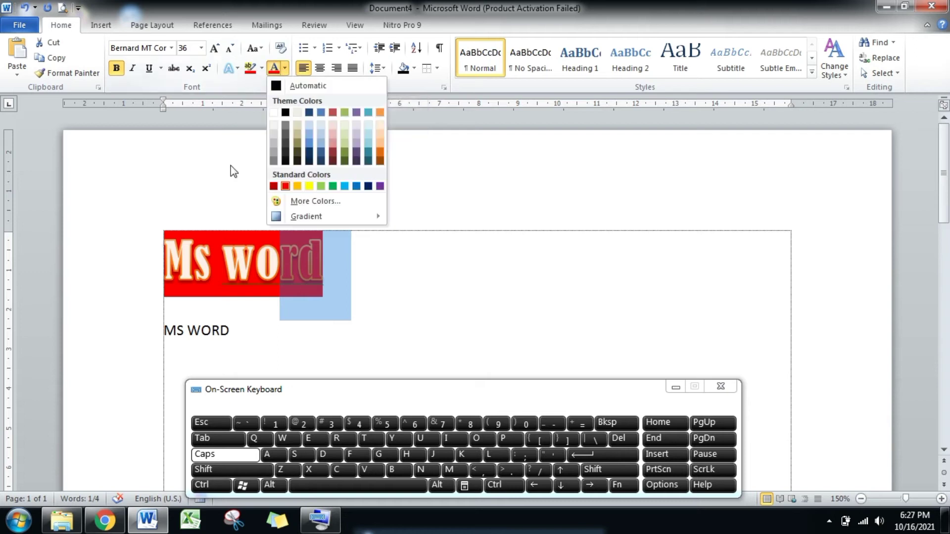
left_click(233, 245)
left_click(312, 270)
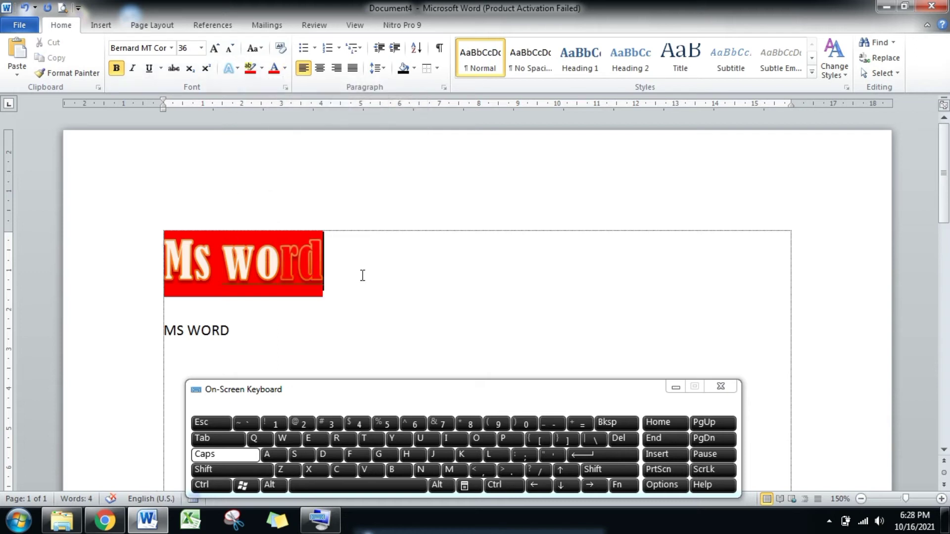
key("ctrl+z")
left_click(343, 265)
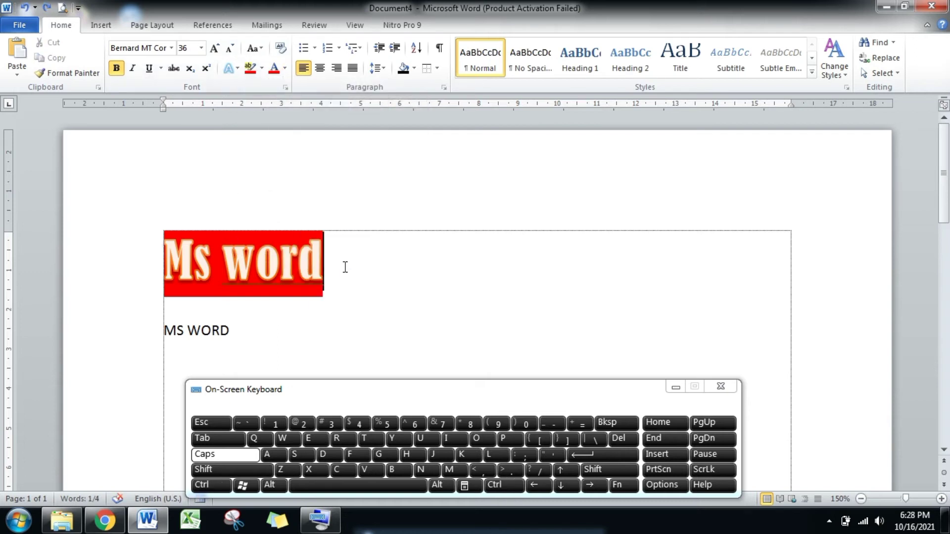
Step: Select the whole first "Ms word" line and set its font color to black
left_click_drag(322, 265, 220, 262)
triple_click(221, 262)
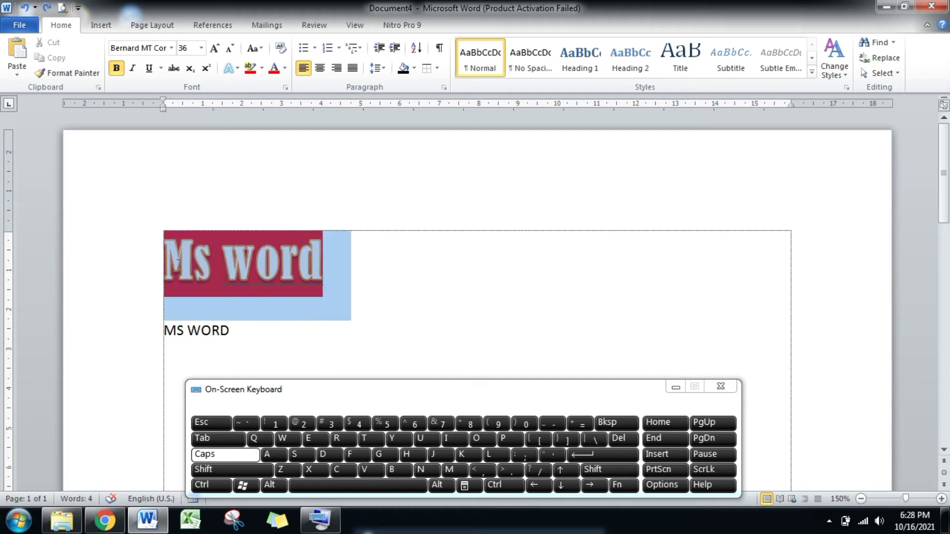
left_click(285, 69)
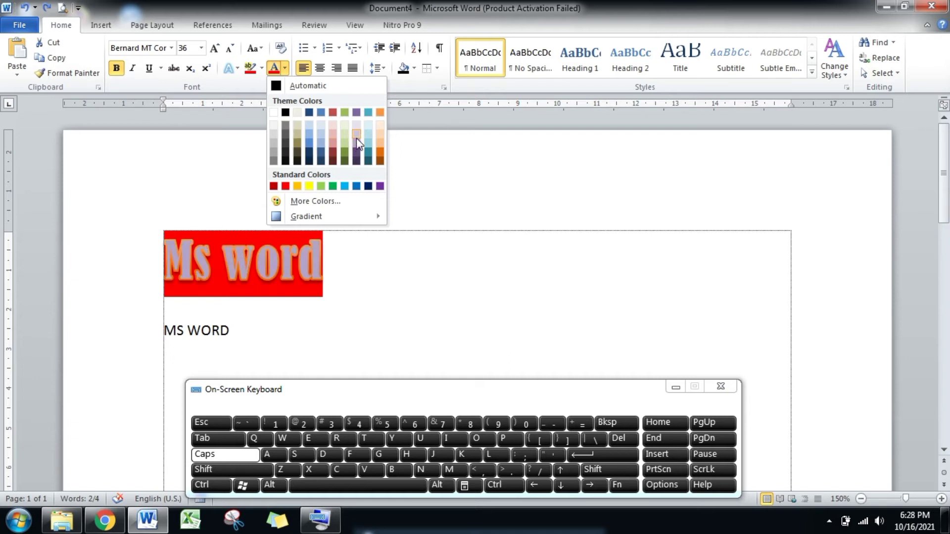
left_click(286, 113)
left_click(256, 268)
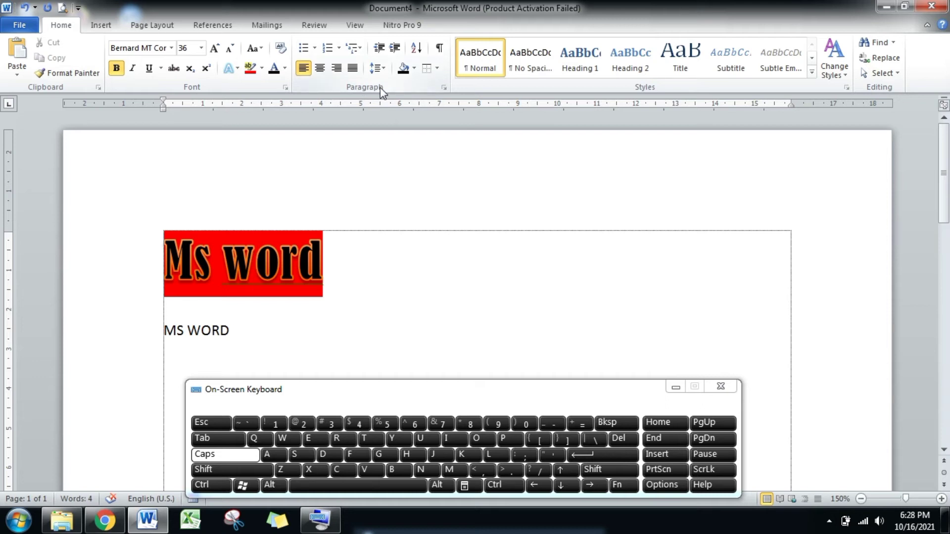
Step: Give the first line an arrow bullet, add a second bulleted line below it, and undo the added line
left_click(315, 49)
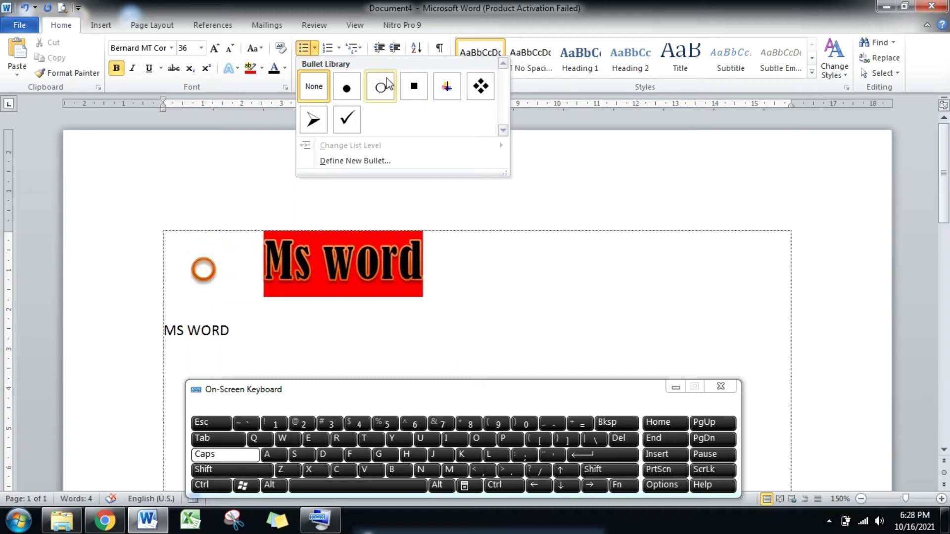
left_click(322, 121)
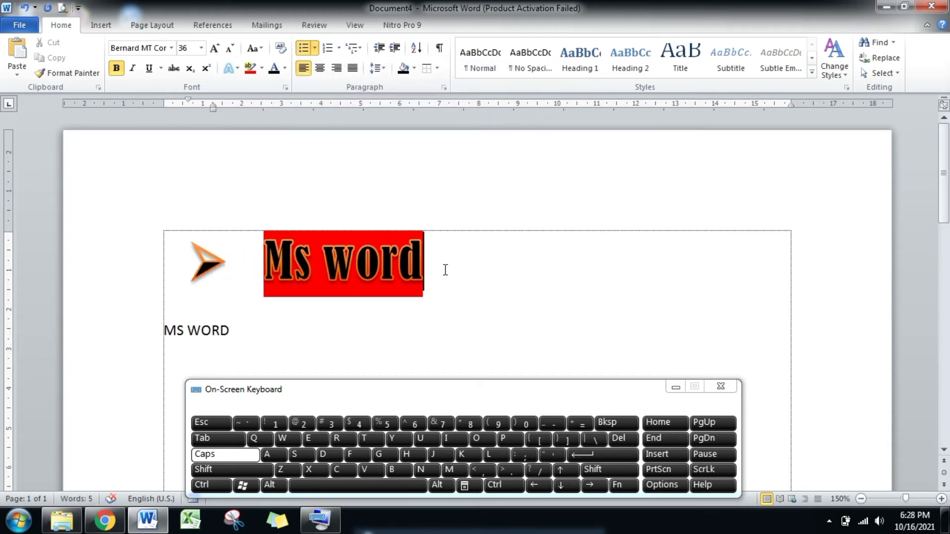
key("Return")
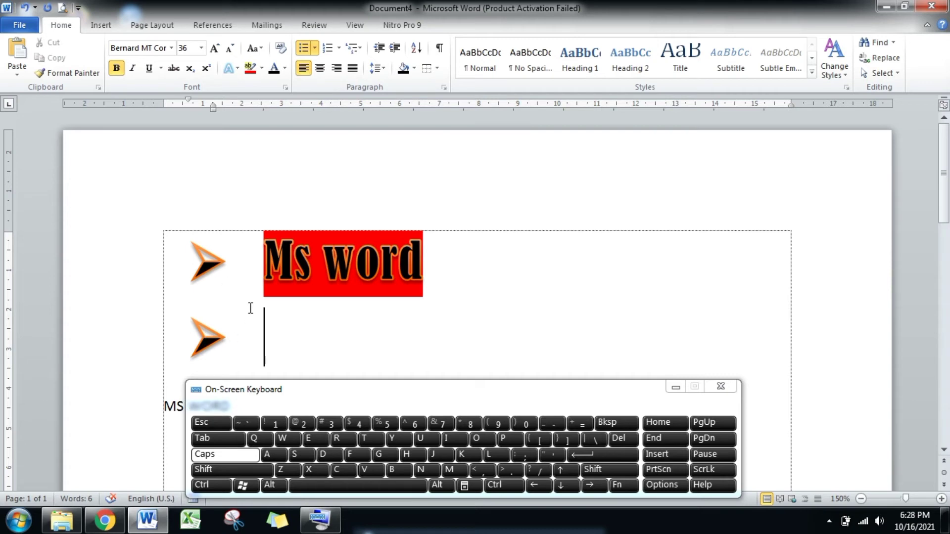
key("ctrl+z")
Step: Replace the first line's arrow bullet with the lowercase Roman numeral format (i., ii., iii.)
left_click(239, 263)
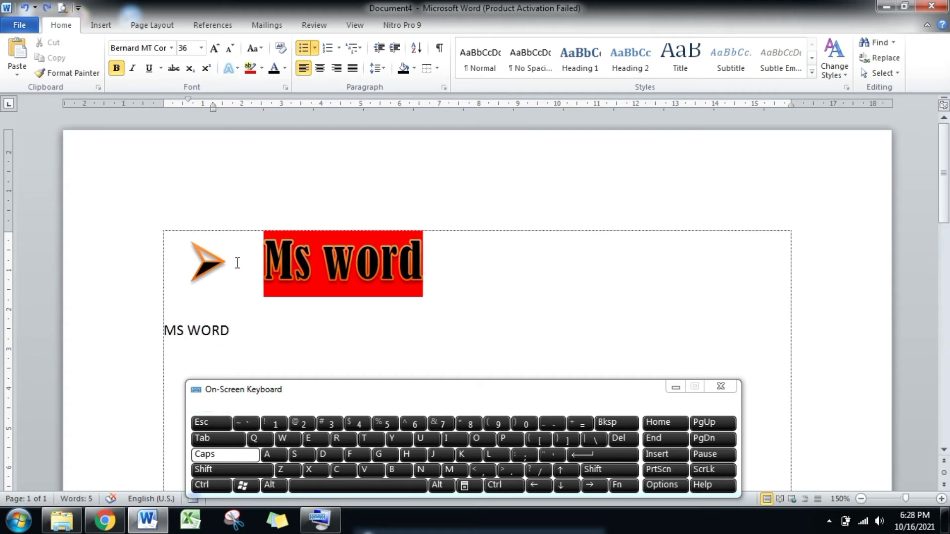
left_click(338, 50)
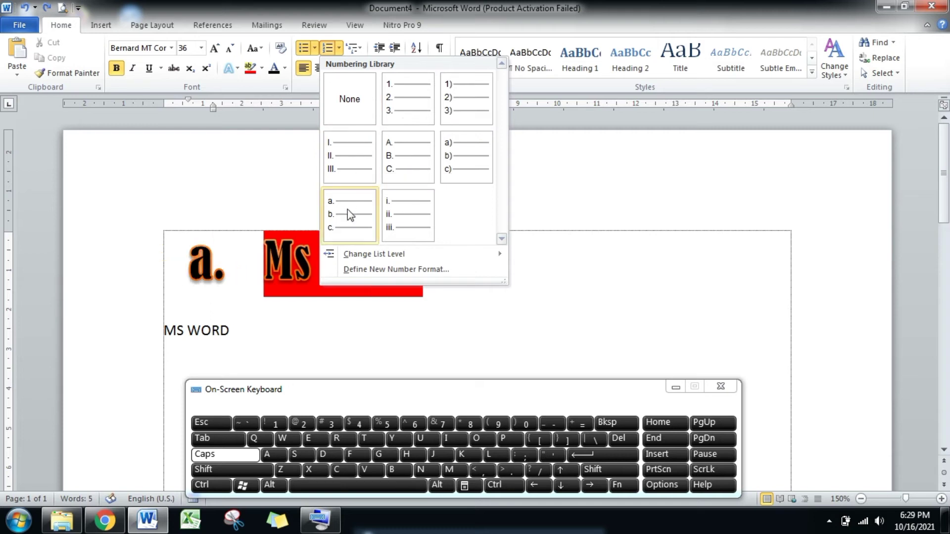
left_click(391, 221)
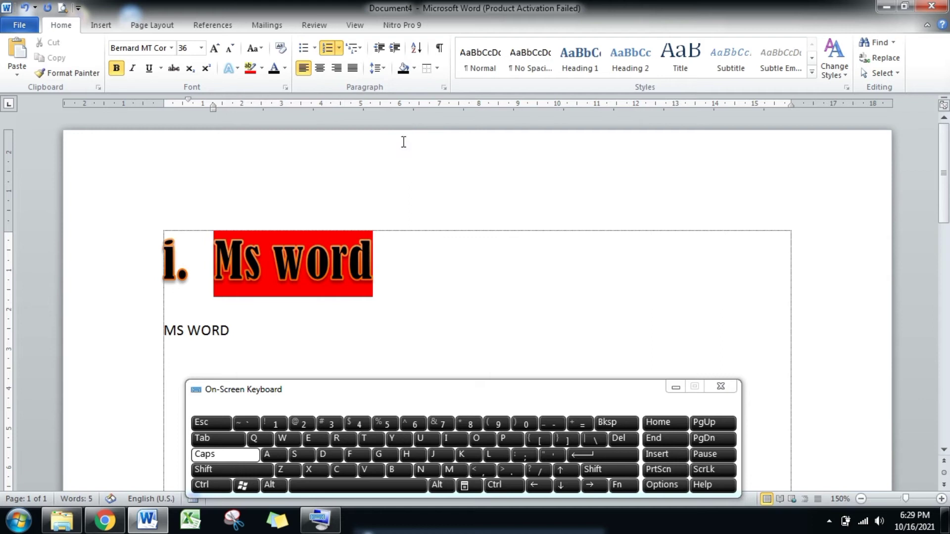
Step: Preview the current list and the 1., 1.1., 1.1.1. format among the multilevel lists, without applying either
left_click(361, 48)
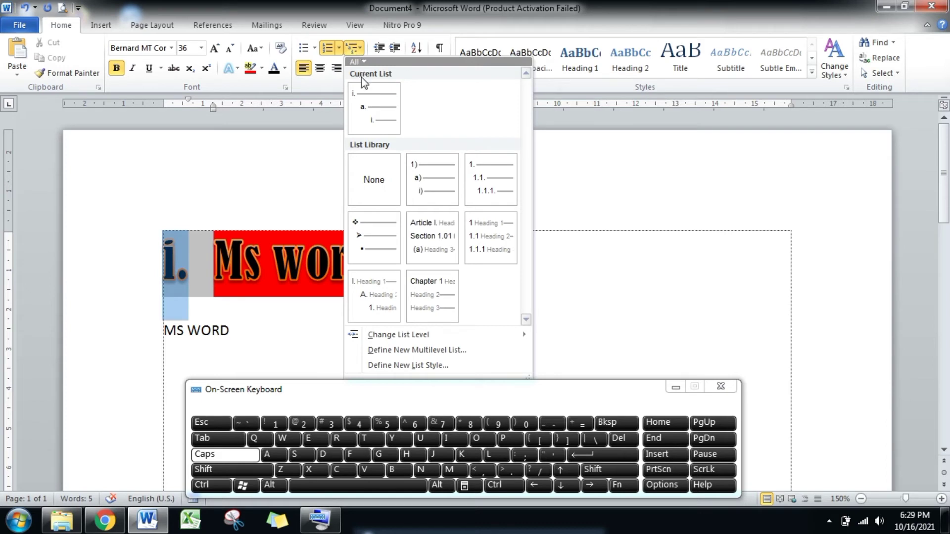
mouse_move(364, 94)
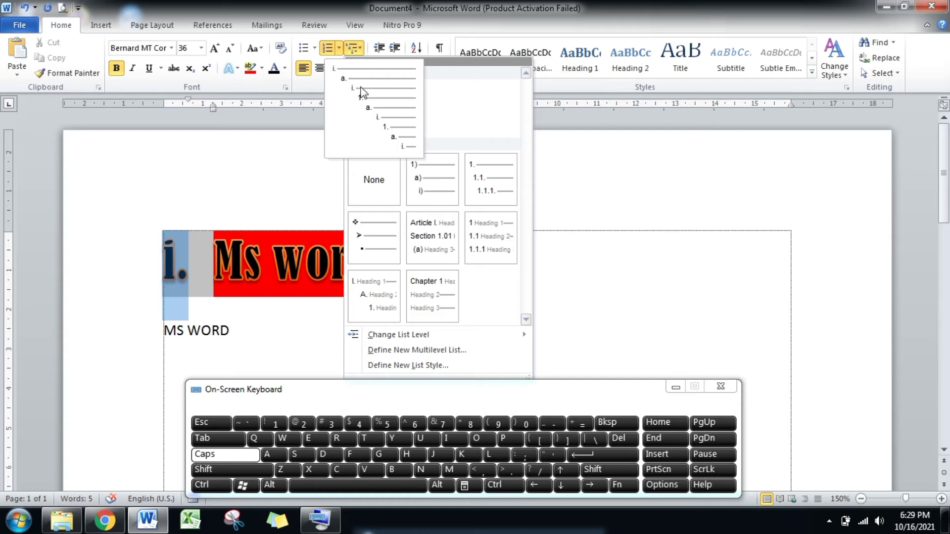
mouse_move(487, 179)
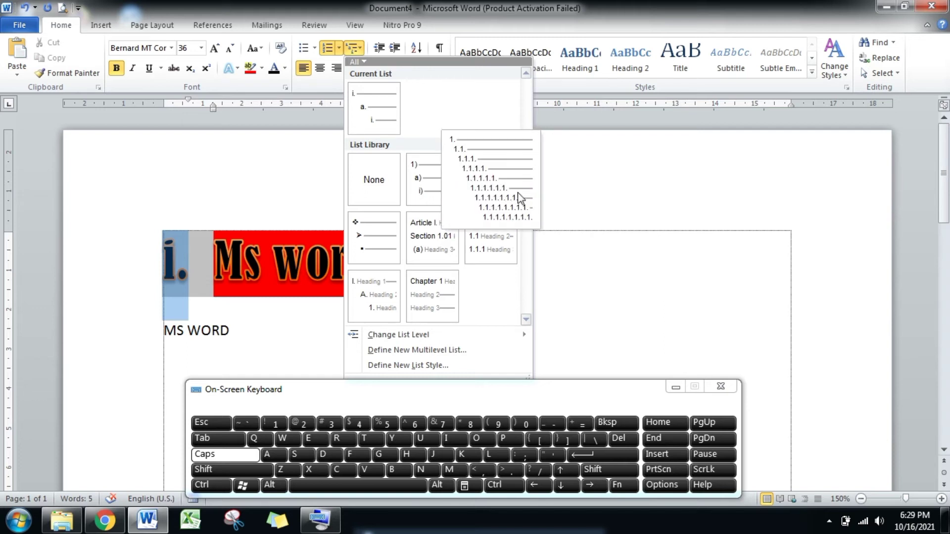
left_click(569, 214)
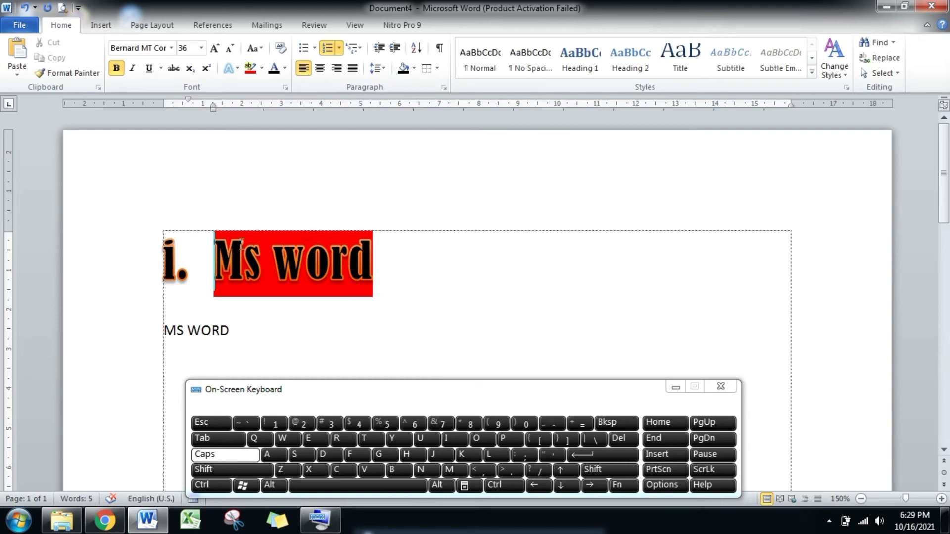
Step: Remove the Roman numbering from the first line along with its remaining indent
key("BackSpace")
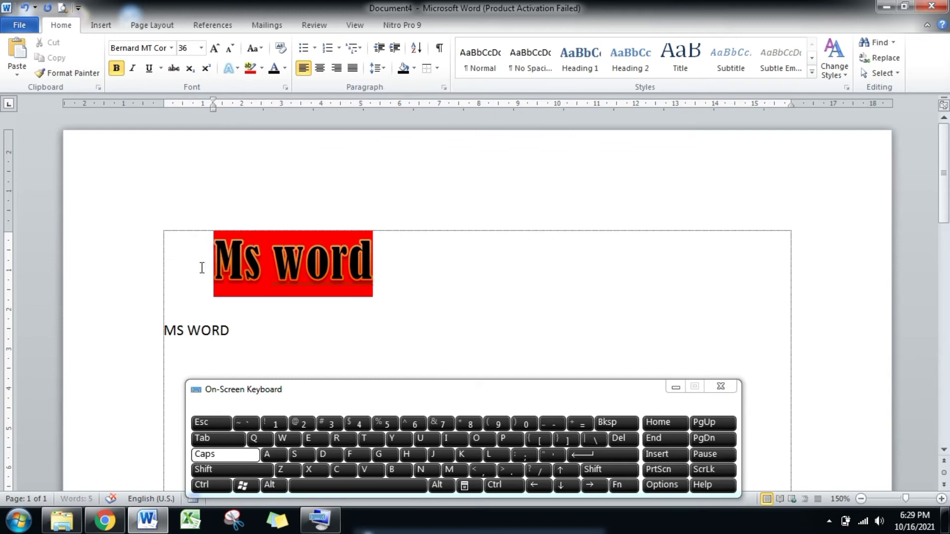
key("BackSpace")
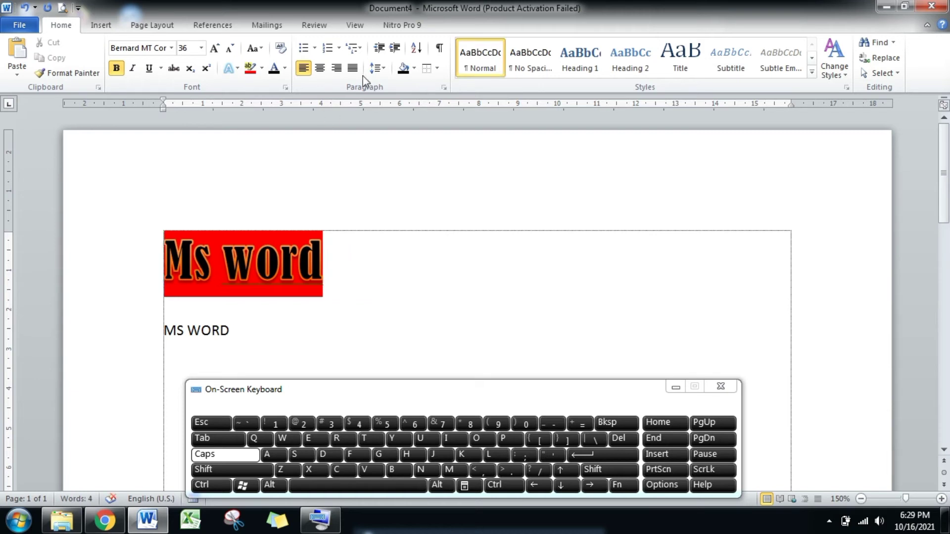
Step: Increase the first line's indent by two levels, and decrease it by two levels back to the margin
left_click(396, 50)
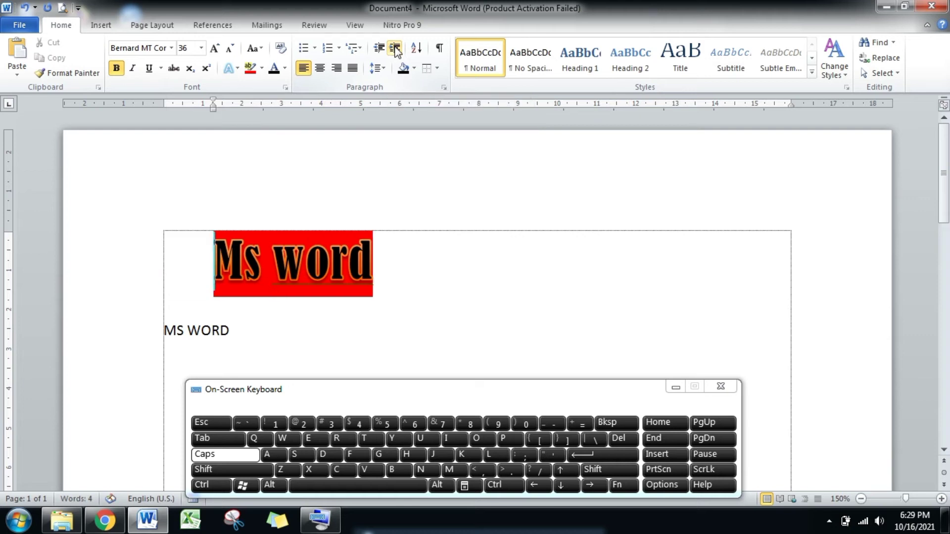
left_click(396, 51)
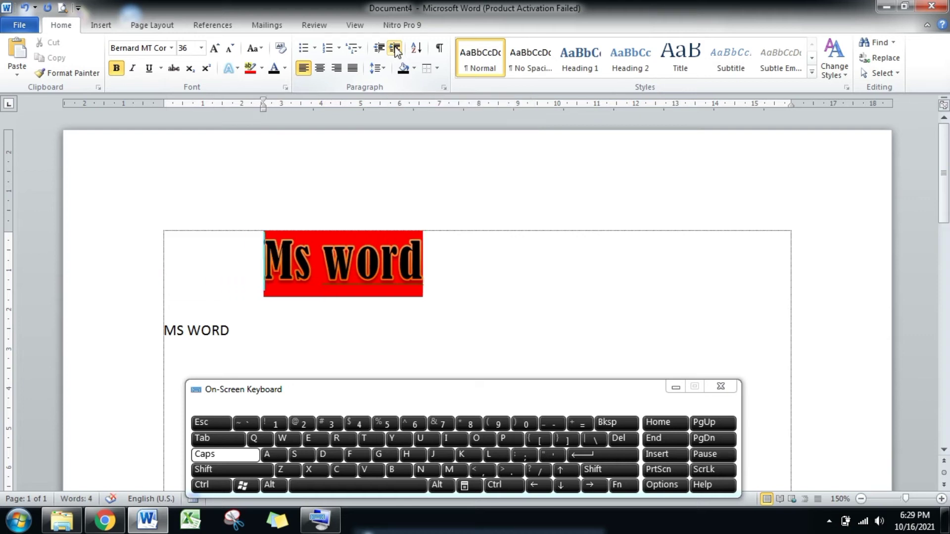
left_click(379, 50)
left_click(378, 50)
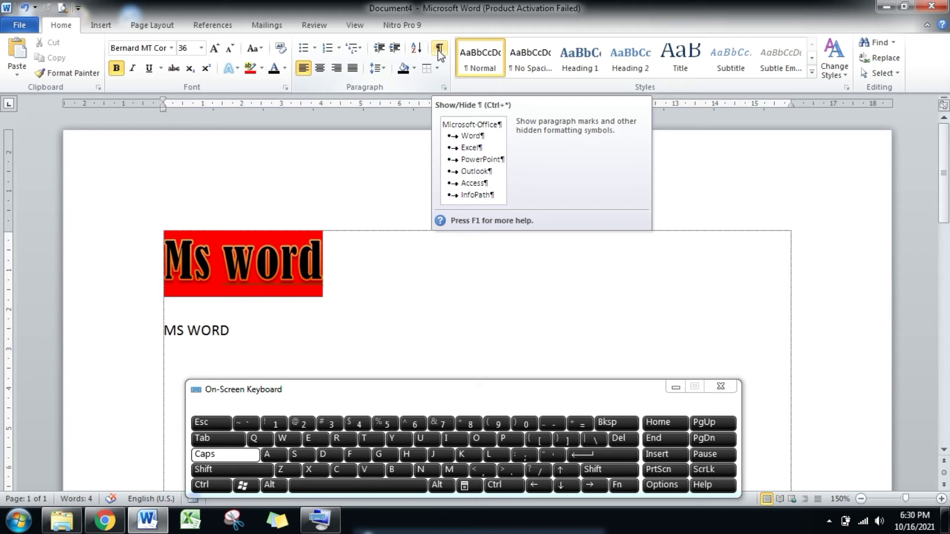
Step: Show the paragraph marks and hidden formatting symbols in the document, and hide them again
left_click(439, 48)
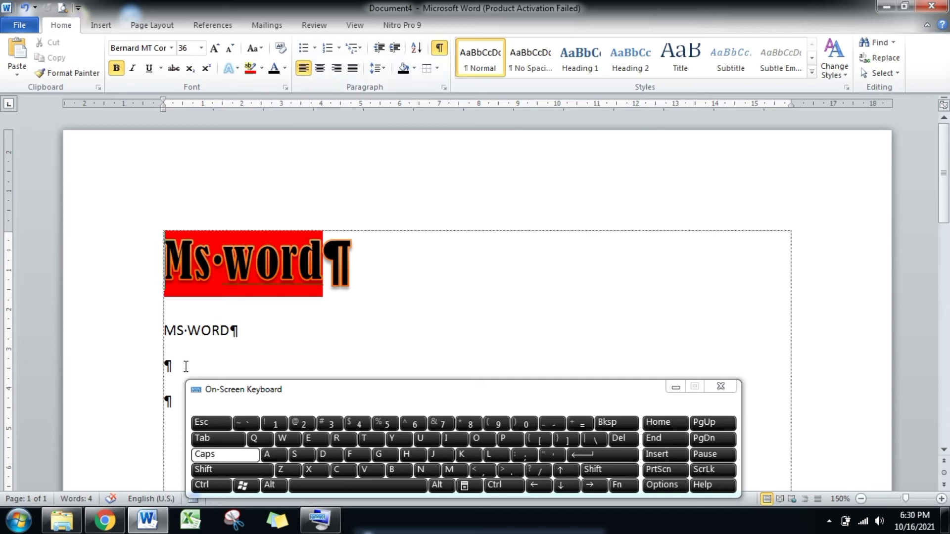
left_click(439, 49)
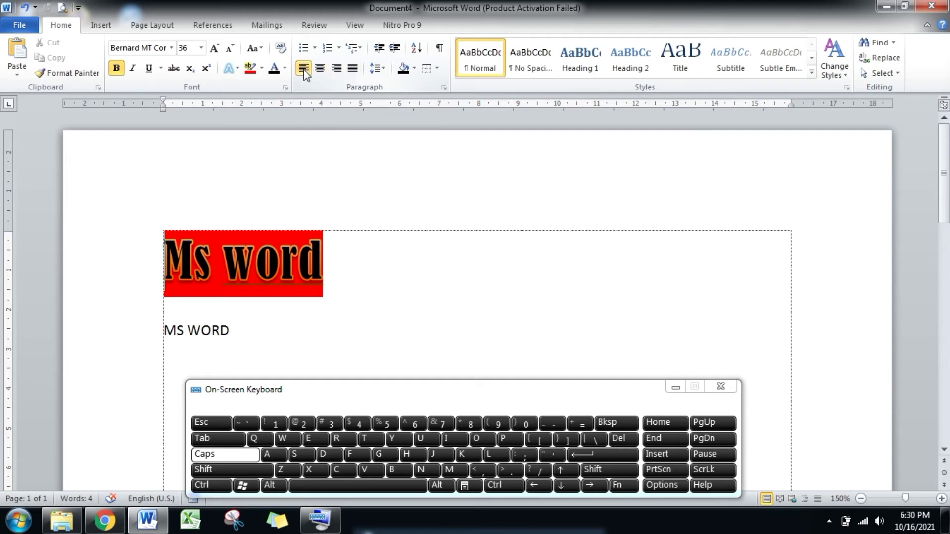
Step: Demonstrate justified, centered and right alignment on the first line, leaving it justified
key("ctrl+j")
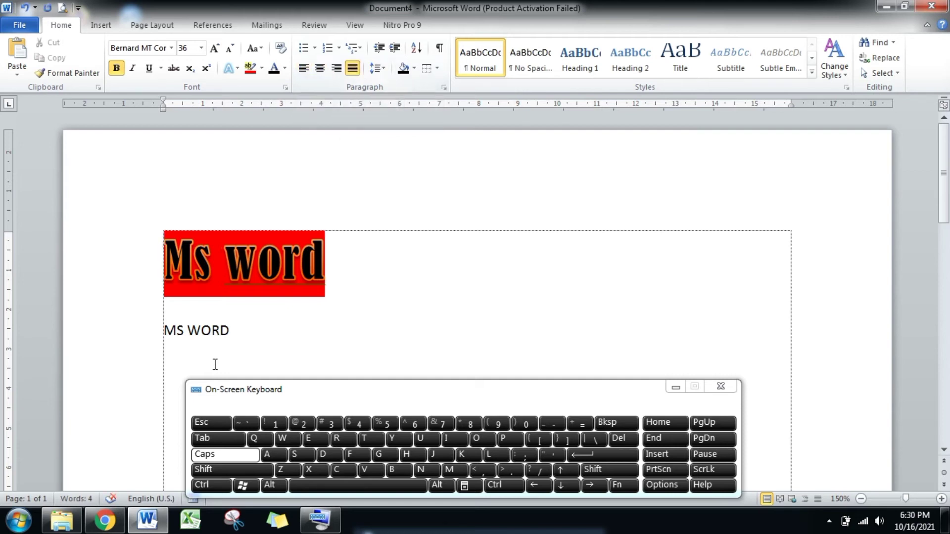
left_click(321, 71)
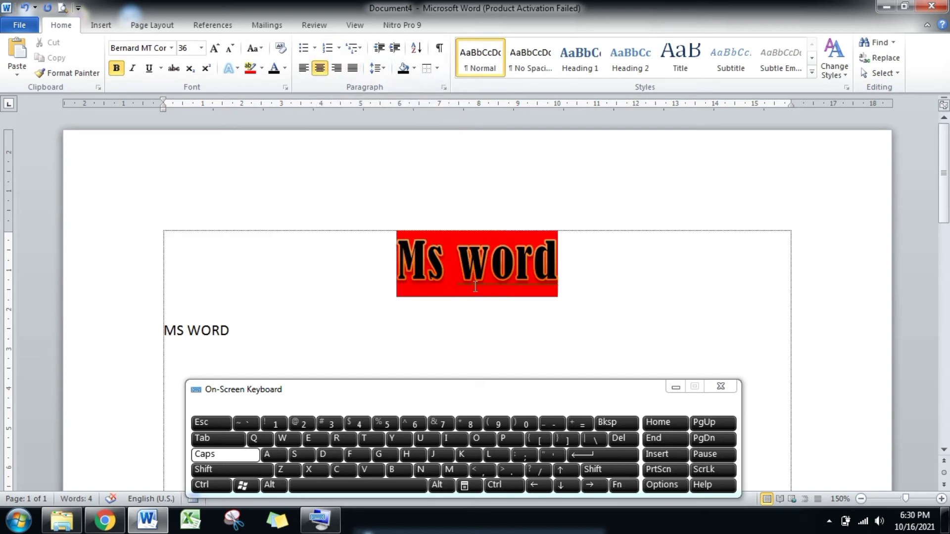
left_click(339, 69)
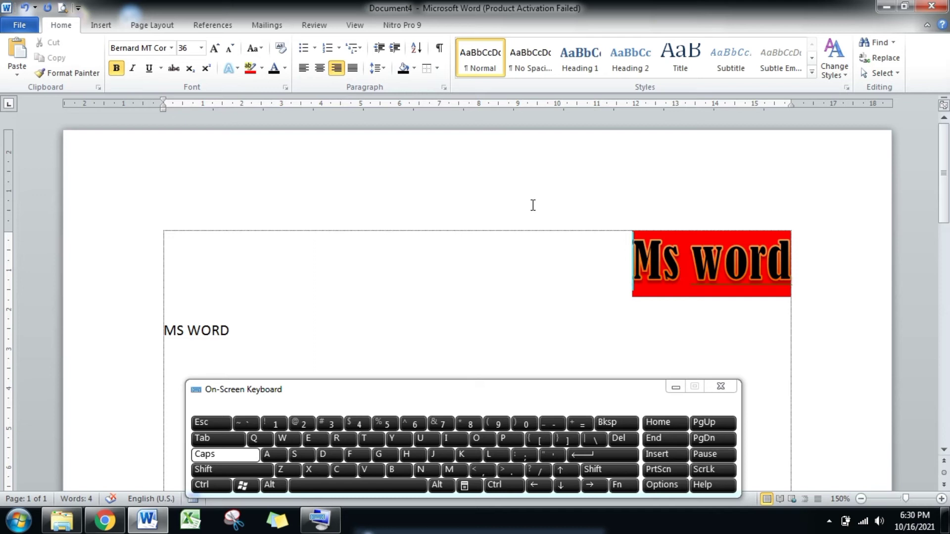
left_click(353, 69)
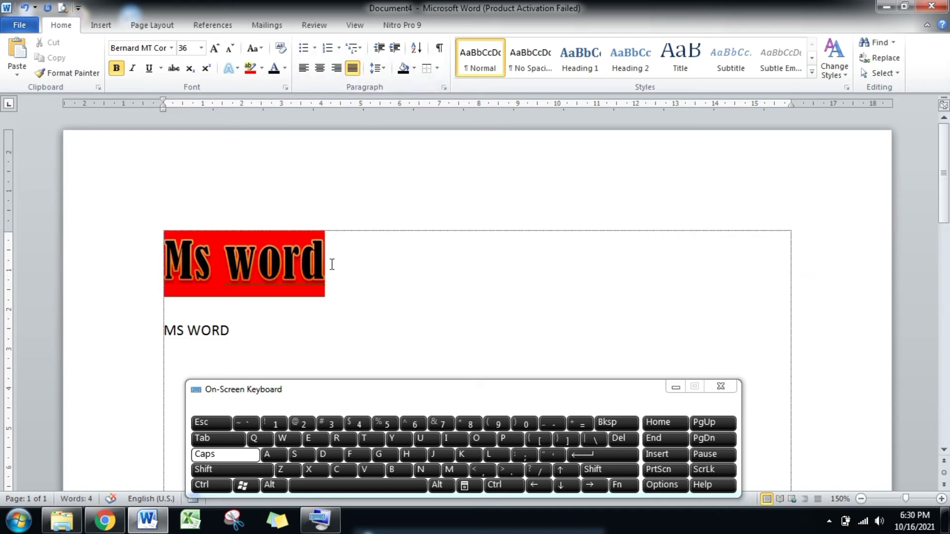
left_click_drag(328, 266, 175, 260)
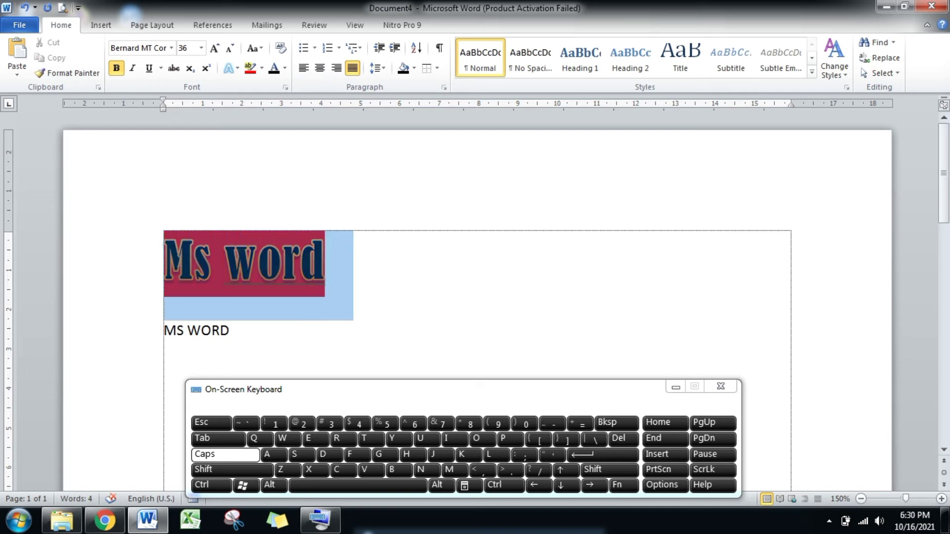
left_click(305, 262)
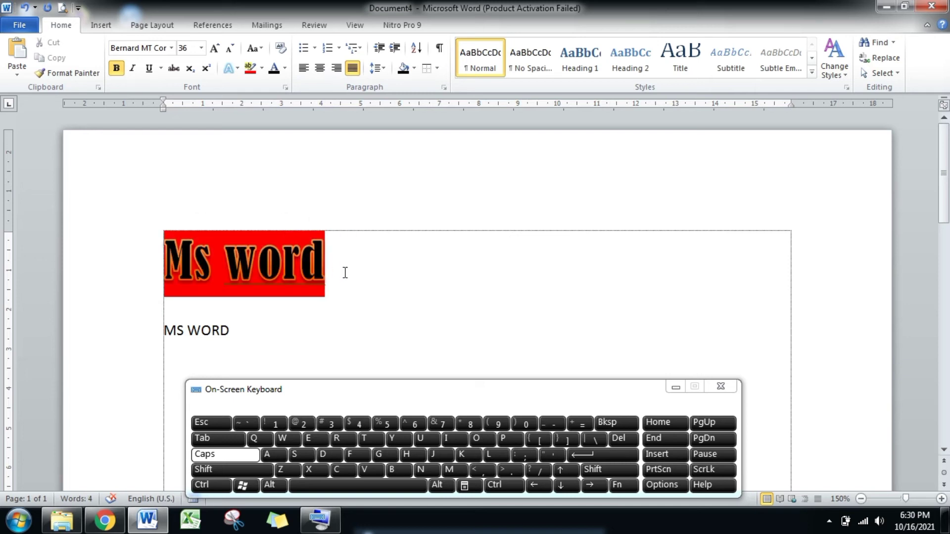
Step: Copy the "MS WORD" line and paste it twice after the existing text on that line
left_click_drag(241, 332, 163, 330)
key("ctrl+c")
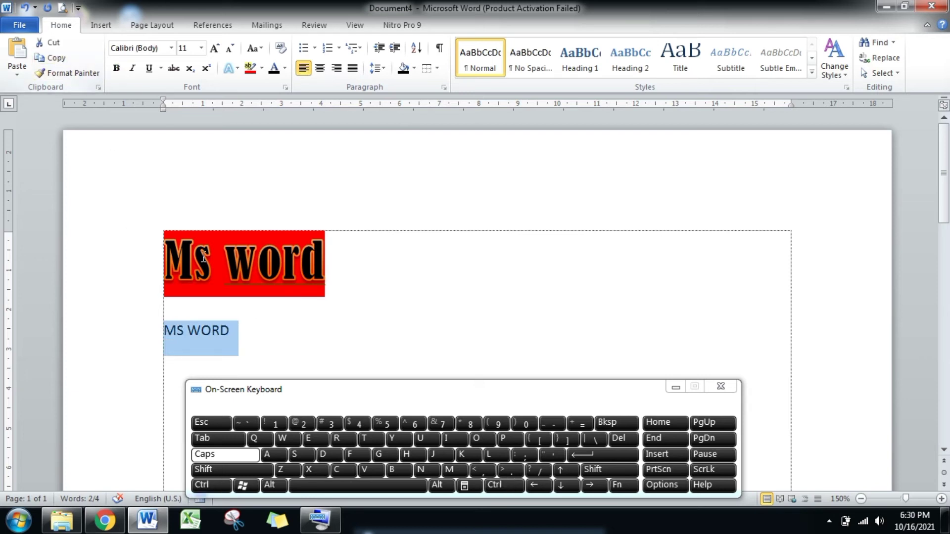
left_click(257, 339)
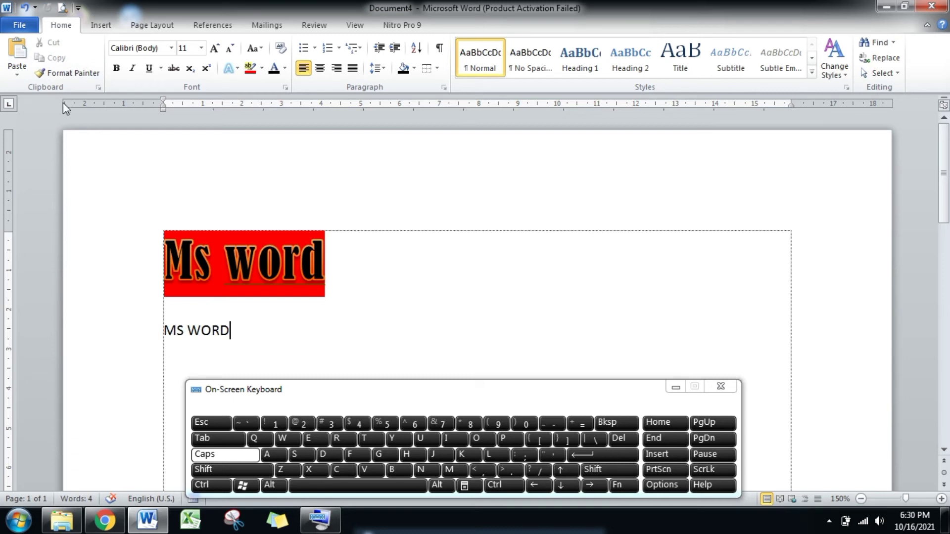
left_click(17, 52)
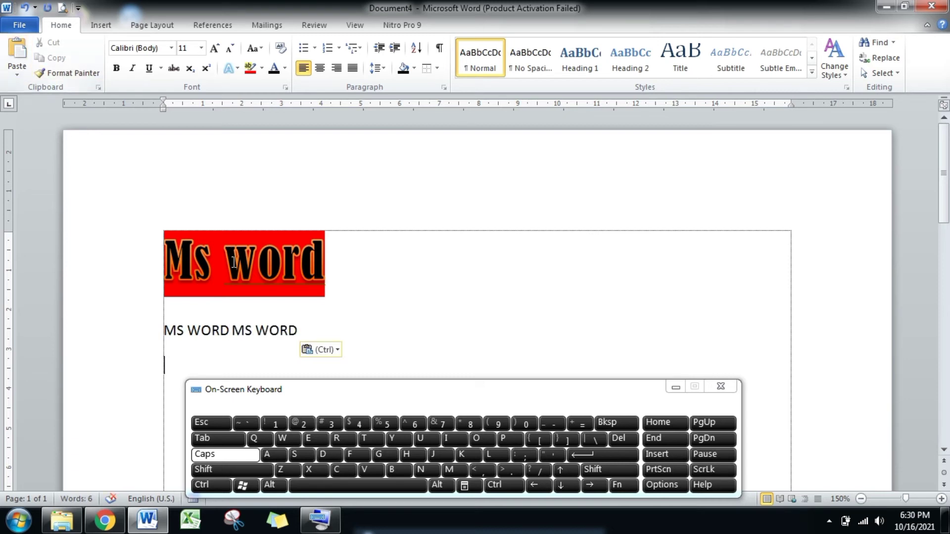
left_click(316, 333)
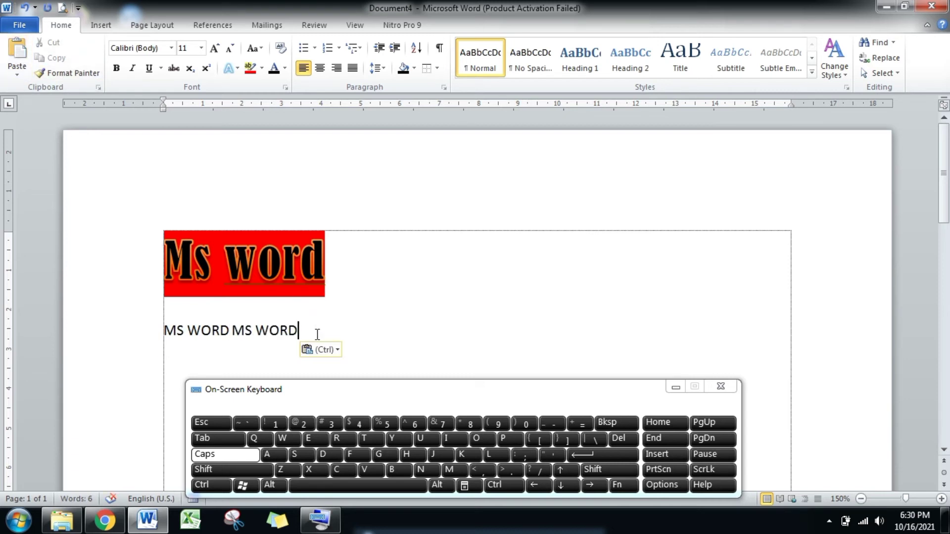
left_click(25, 53)
left_click(367, 331)
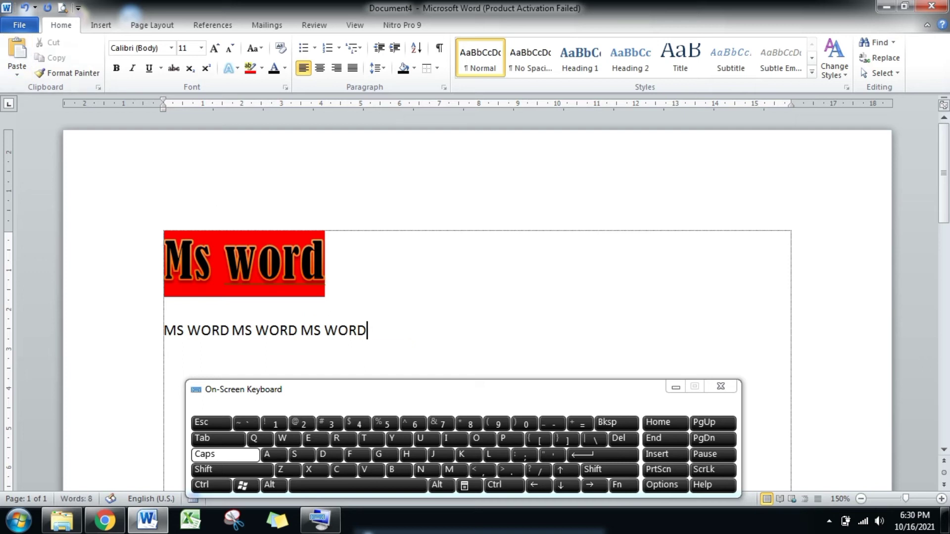
Step: Paste more copies of "MS WORD" and remove the paragraph break so all eight copies sit on one line
key("ctrl+v")
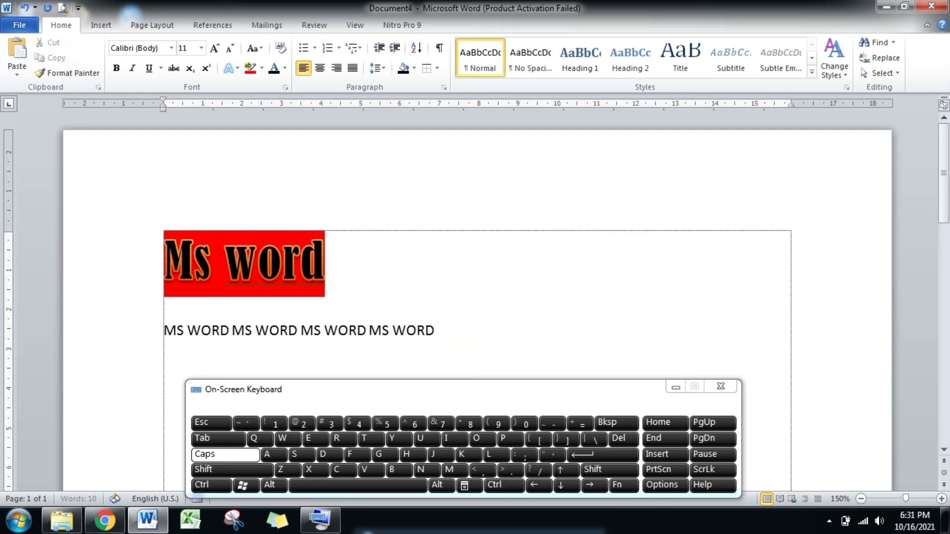
key("ctrl+v")
key("ctrl+v")
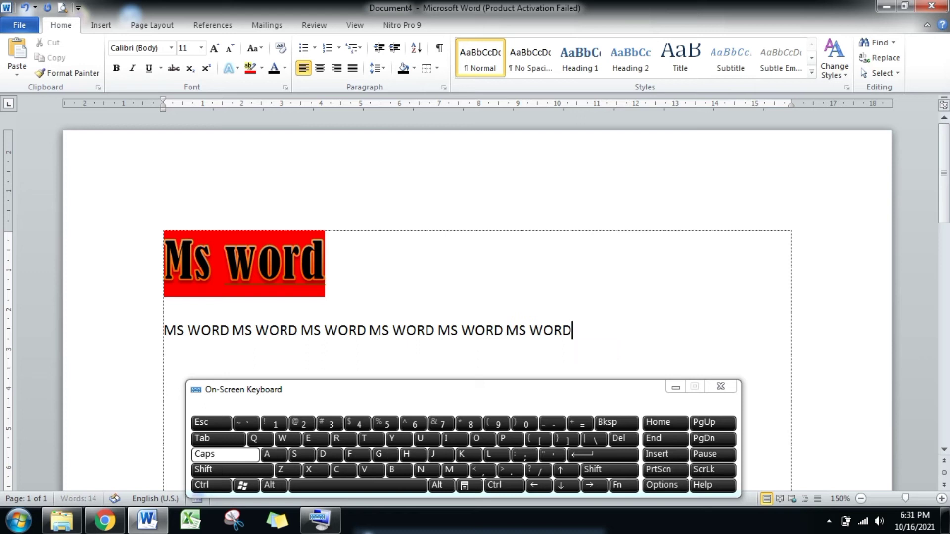
key("ctrl+v")
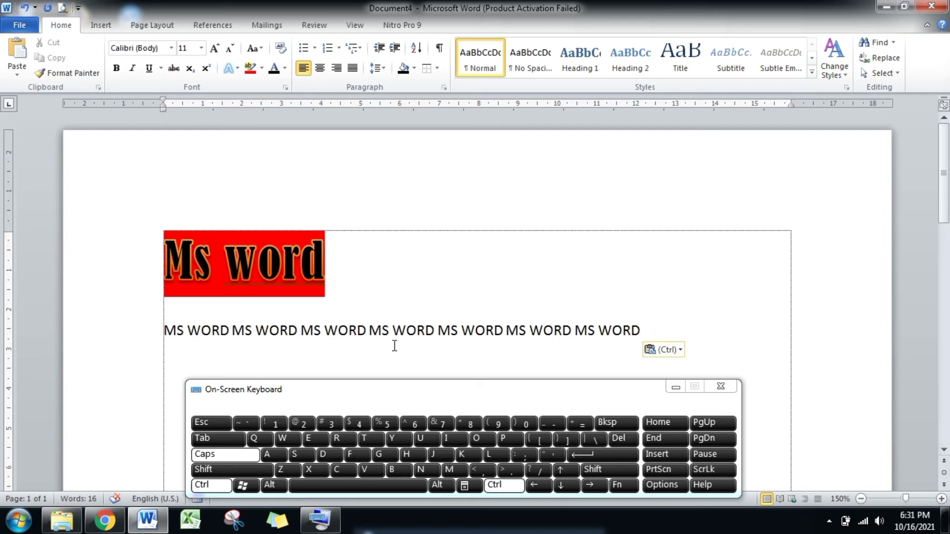
key("ctrl+v")
left_click_drag(638, 331, 649, 333)
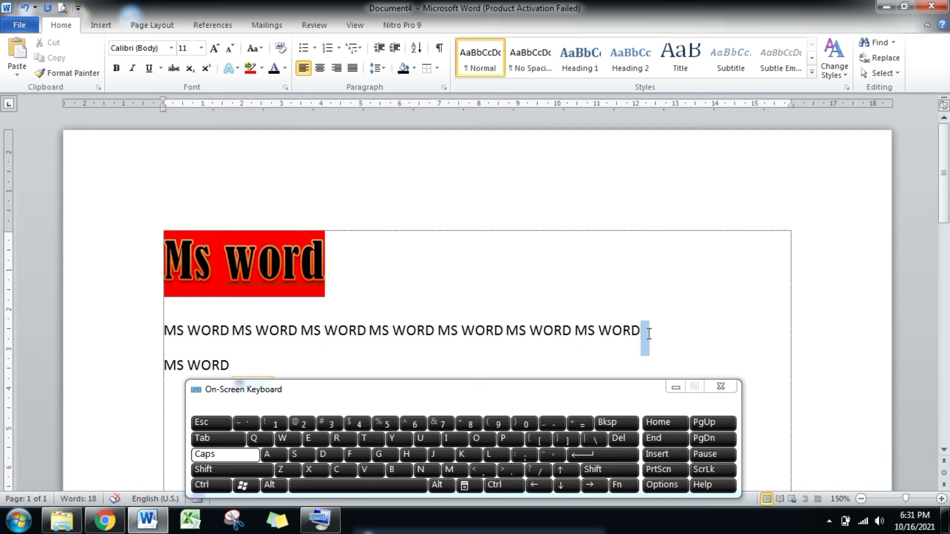
key("Delete")
Step: Copy the last "MS WORD" of the line and paste it repeatedly until the paragraph fills three full lines
left_click_drag(709, 330, 645, 329)
key("ctrl+c")
left_click(717, 327)
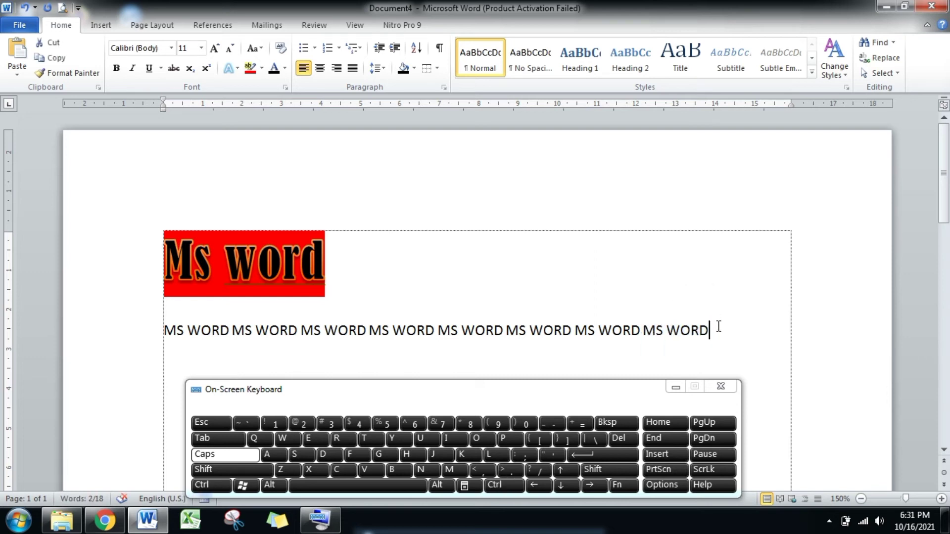
key("ctrl+v")
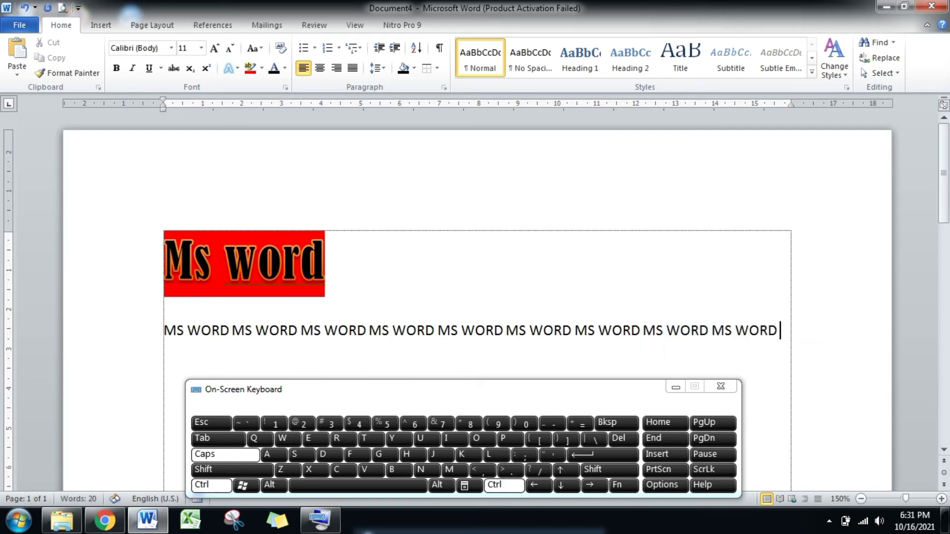
key("ctrl+v")
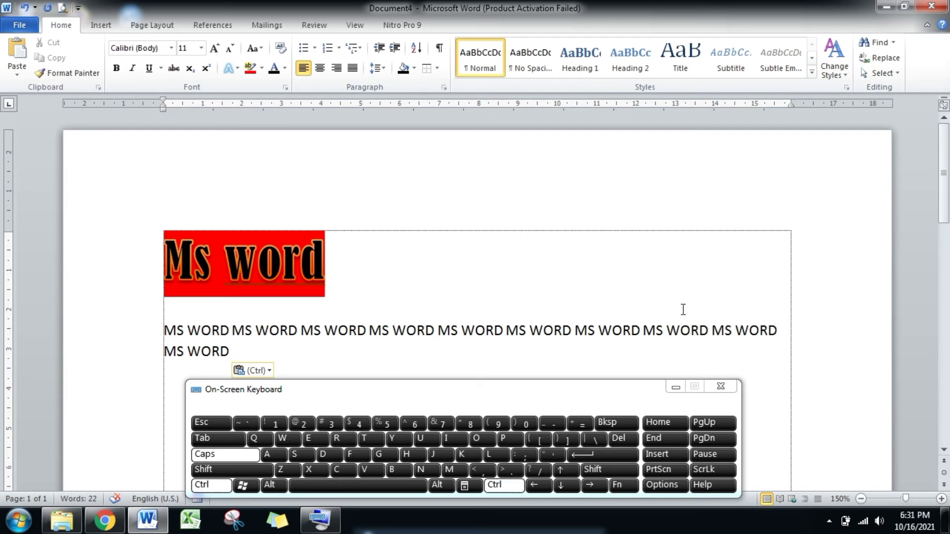
key("ctrl+v")
key("ctrl+v")
key("ctrl+v")
key("ctrl+v")
key("ctrl+v")
key("ctrl+v")
key("ctrl+v")
key("ctrl+v")
key("ctrl+v")
key("ctrl+v")
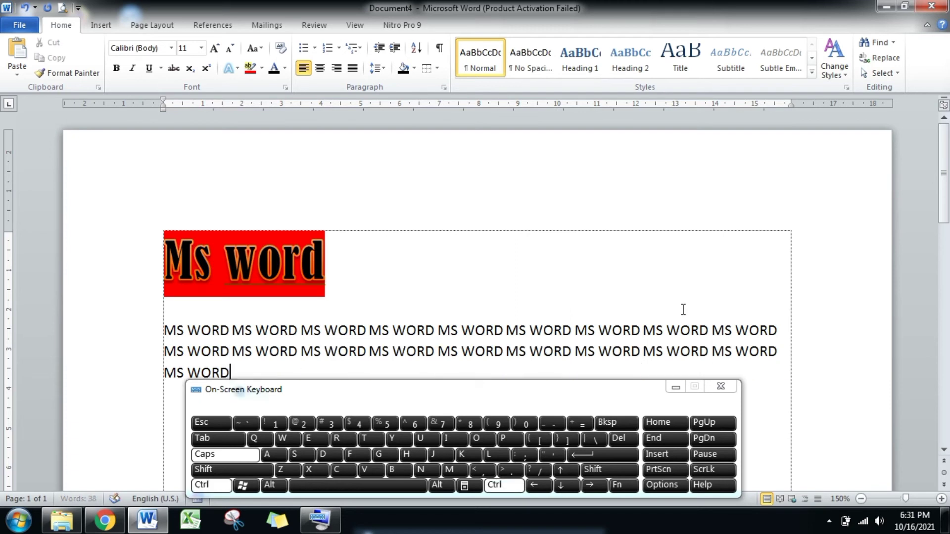
scroll(939, 224, "down", 2)
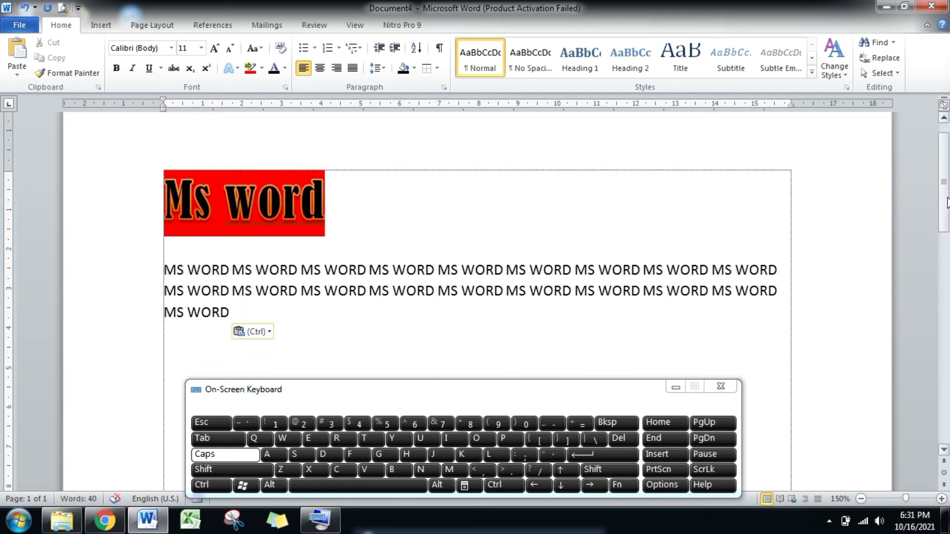
key("ctrl+v")
key("ctrl+v")
key("ctrl+v")
key("ctrl+v")
key("ctrl+v")
key("ctrl+v")
key("ctrl+v")
key("ctrl+v")
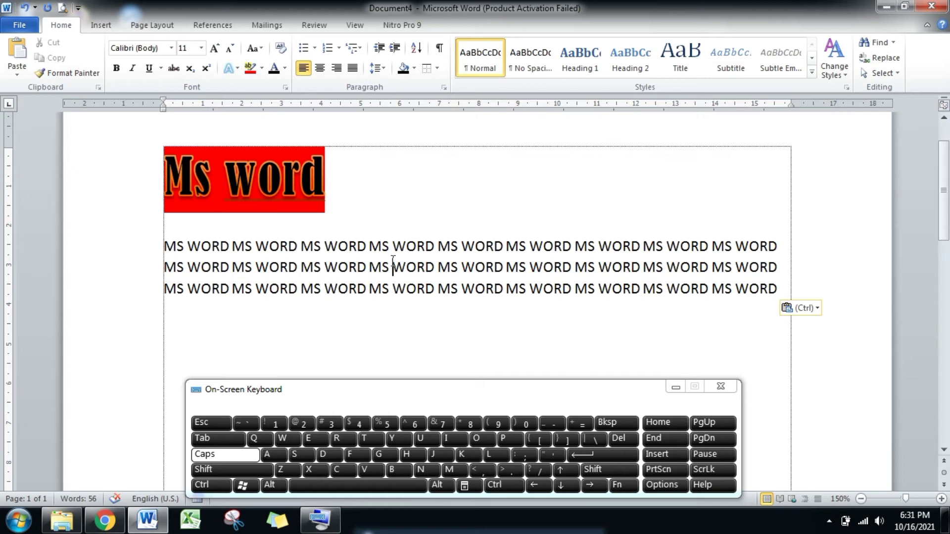
Step: Justify the three-line "MS WORD" paragraph, and return it to left alignment
left_click_drag(161, 250, 762, 299)
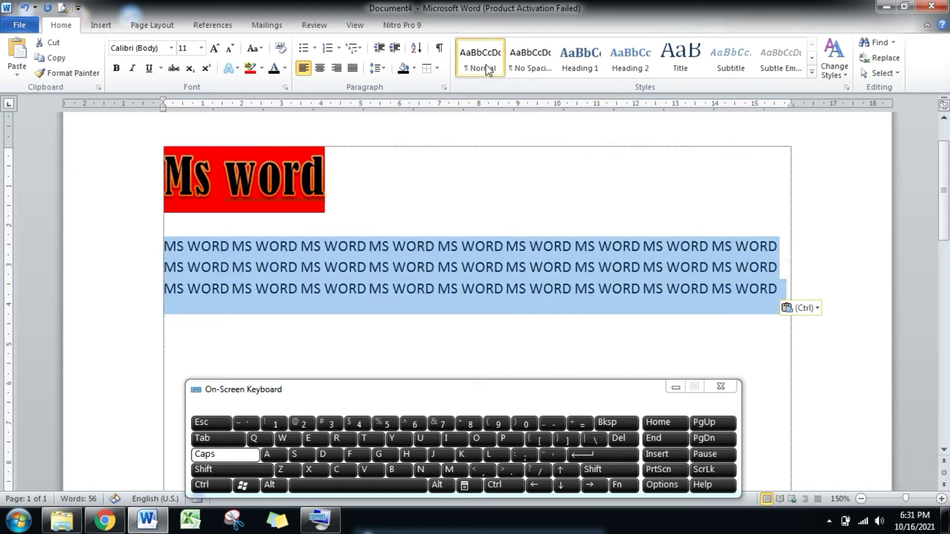
left_click(353, 70)
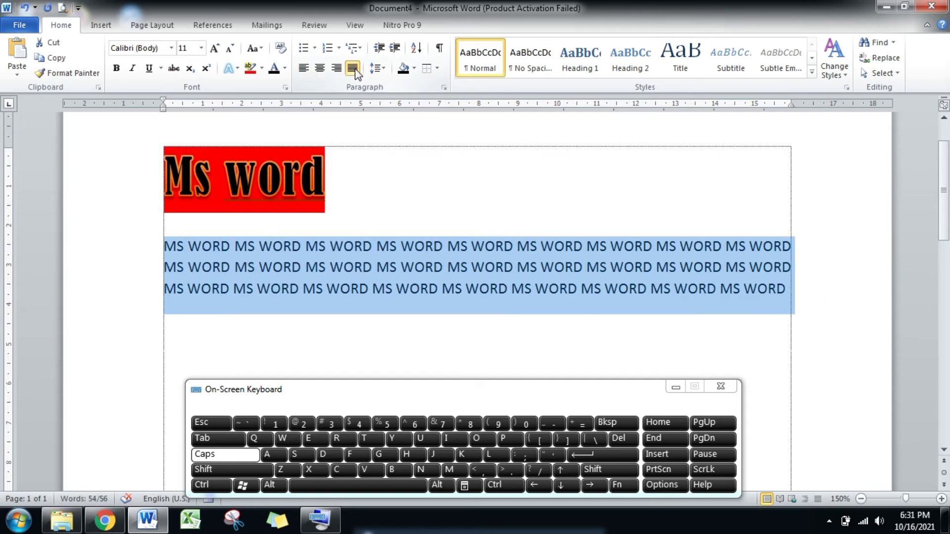
left_click(591, 252)
left_click(793, 253)
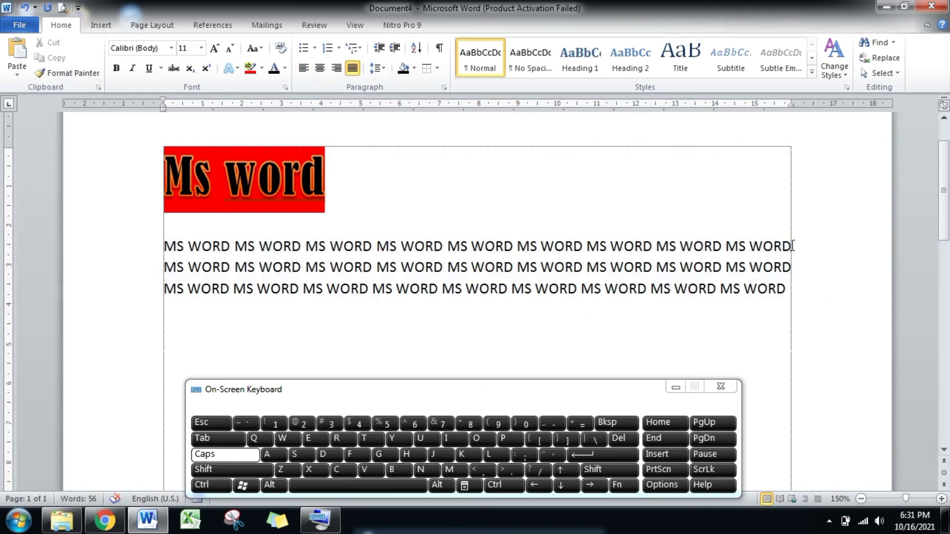
left_click(303, 68)
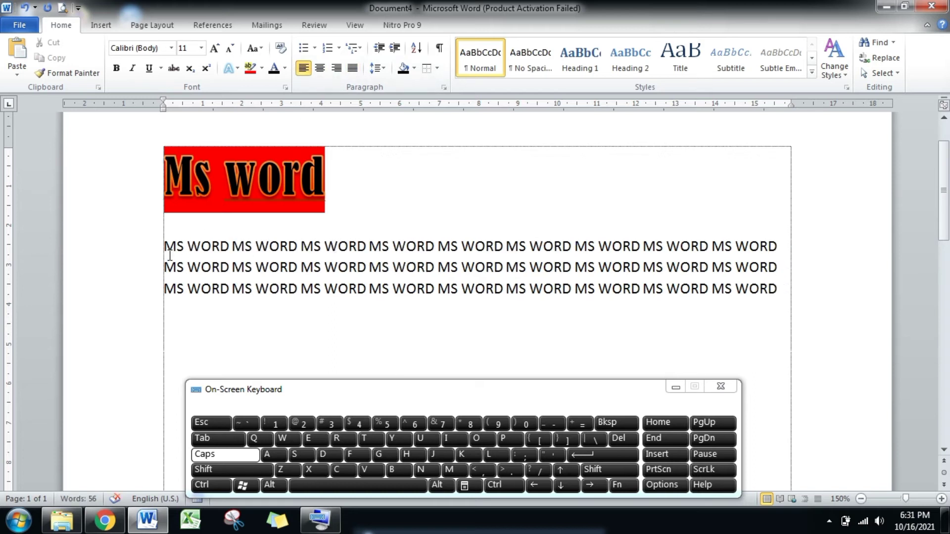
Step: Append "ADADADADAD" to the end of the "MS WORD" paragraph and justify the whole paragraph
left_click(782, 288)
type("ADADADADAD")
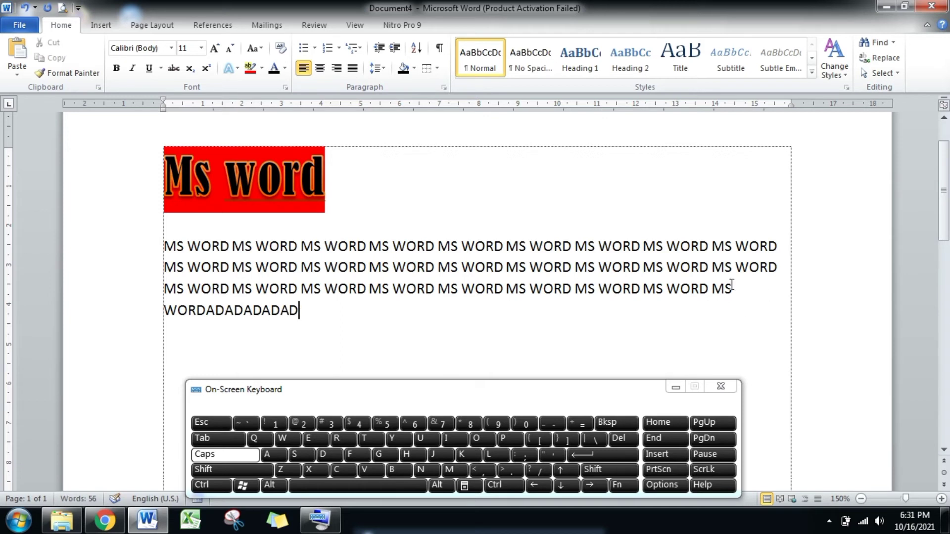
left_click_drag(167, 242, 301, 327)
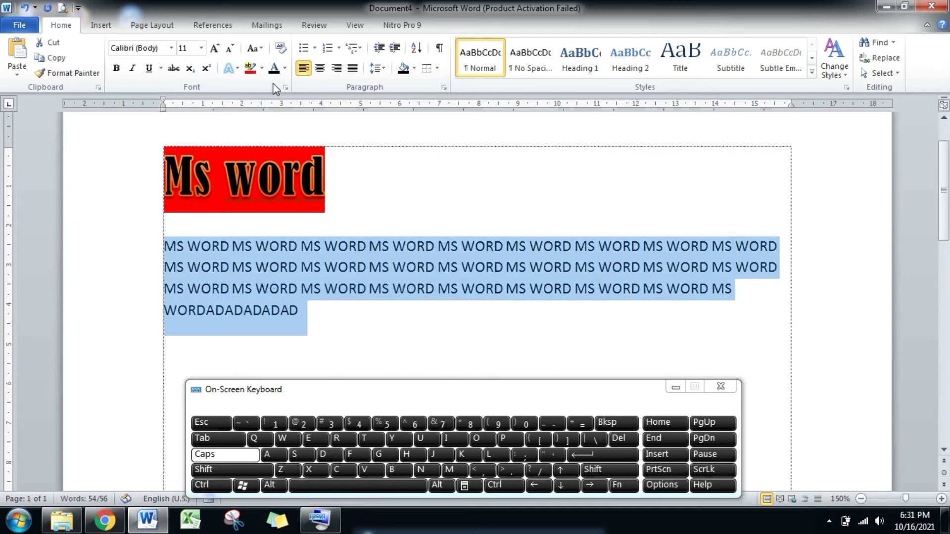
left_click(352, 69)
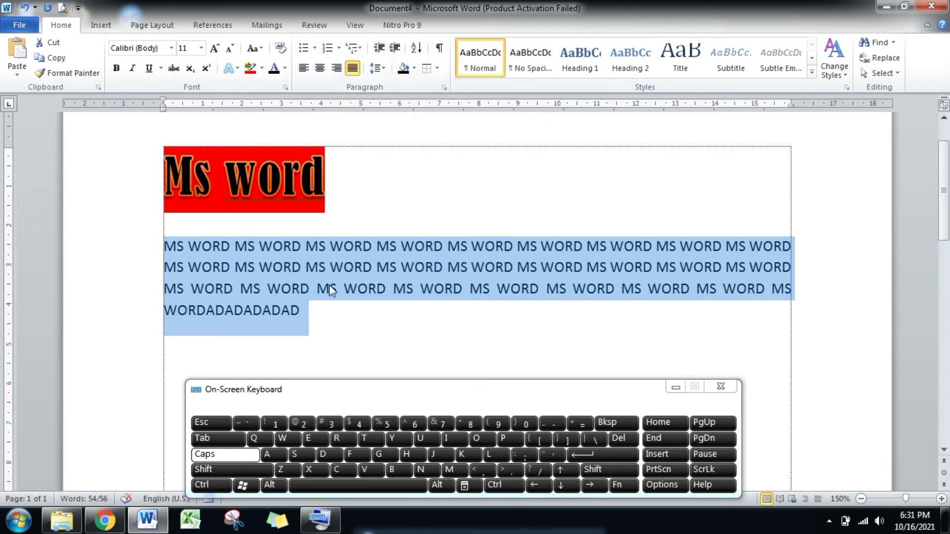
Step: Preview 3.0 line spacing on the selected paragraph and choose 1.15 spacing
left_click(384, 69)
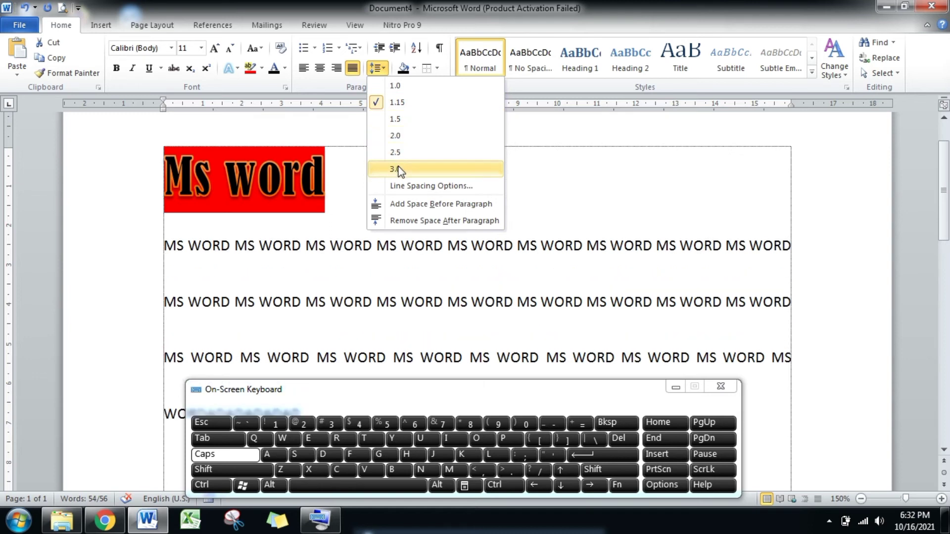
left_click(399, 93)
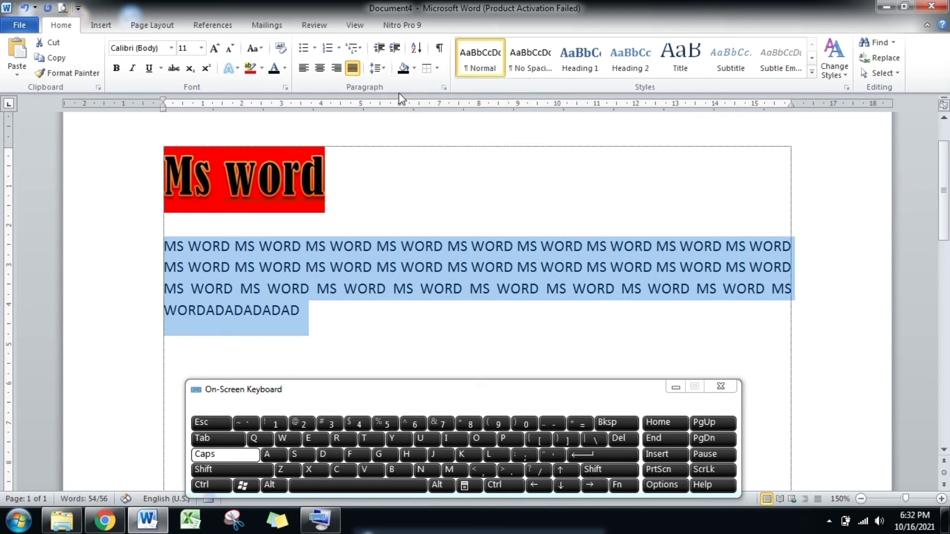
Step: Set the shading of the selected "MS WORD" paragraph to No Color
left_click(414, 70)
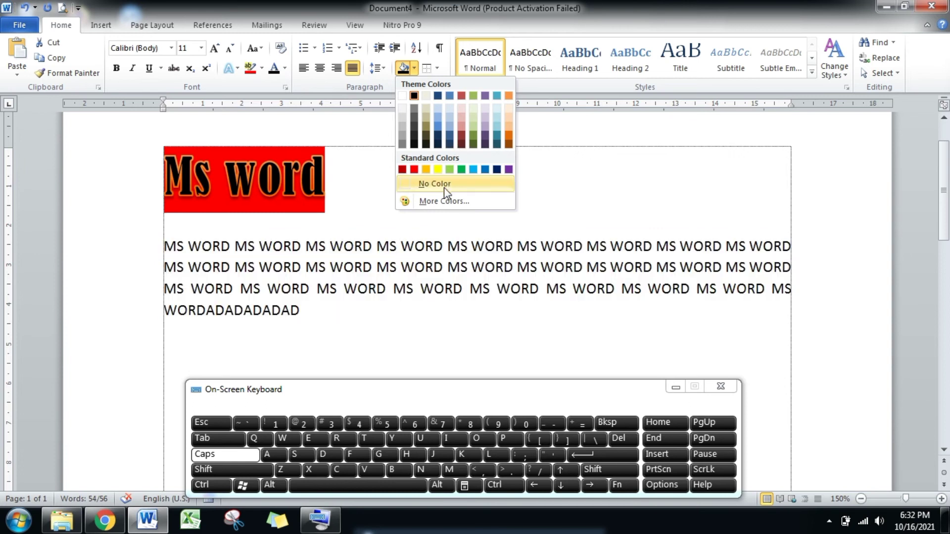
left_click(446, 186)
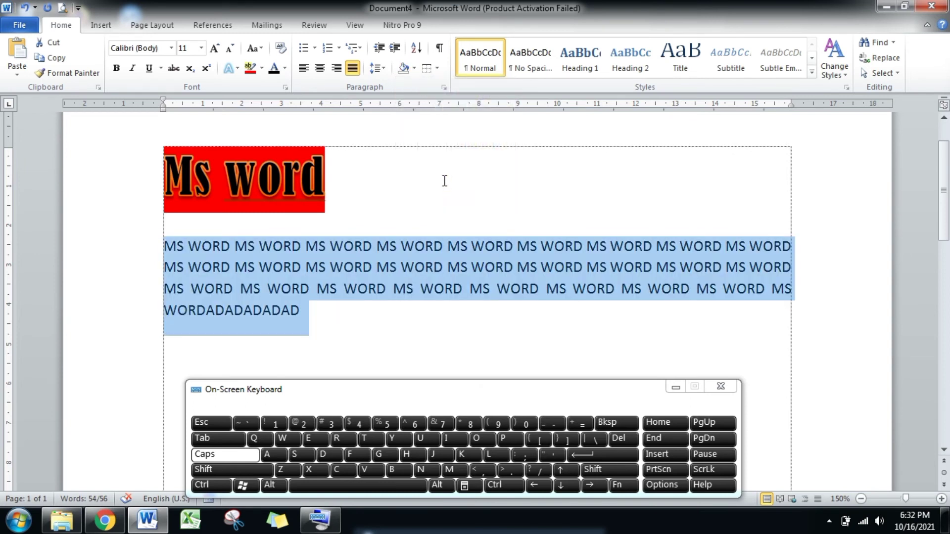
Step: Start an empty paragraph after the "MS WORD" text, give it a top border, and undo the border
left_click(437, 70)
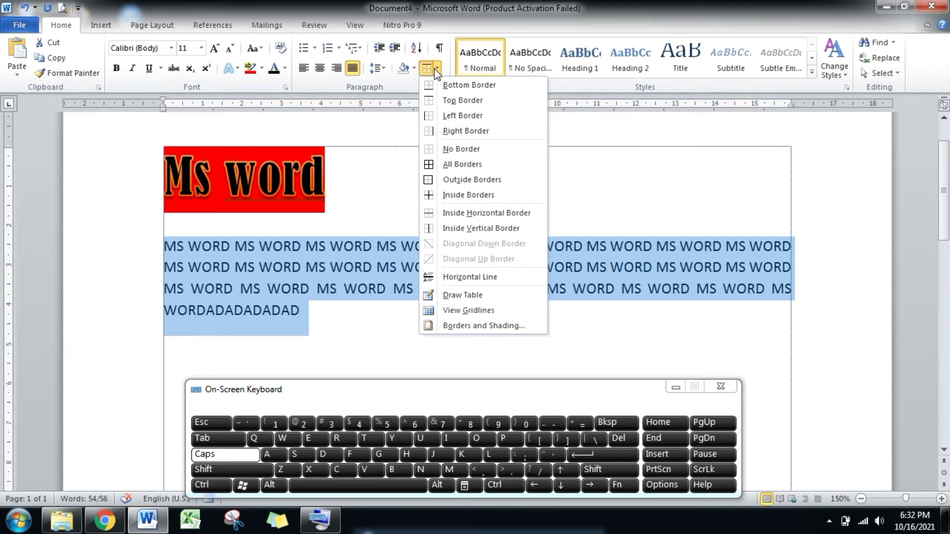
left_click(321, 319)
left_click(319, 318)
key("Return")
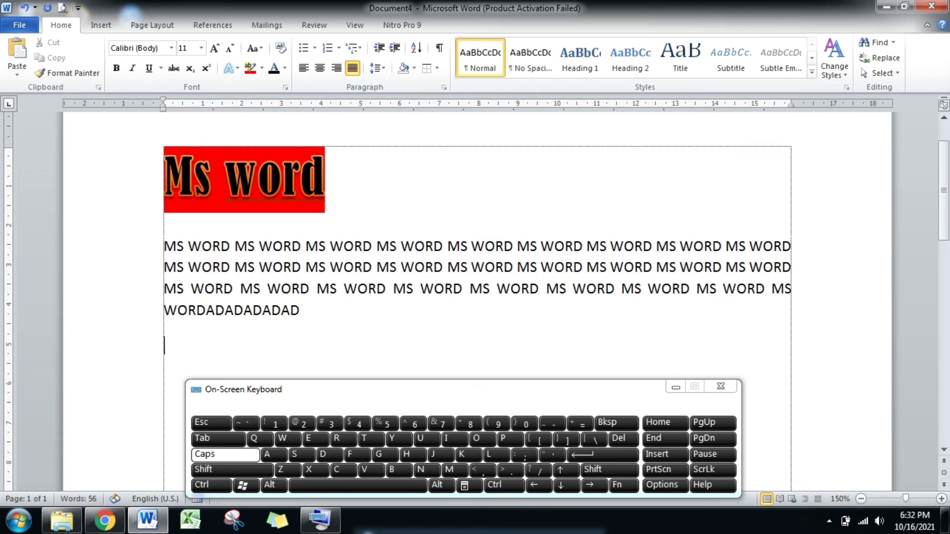
left_click(436, 69)
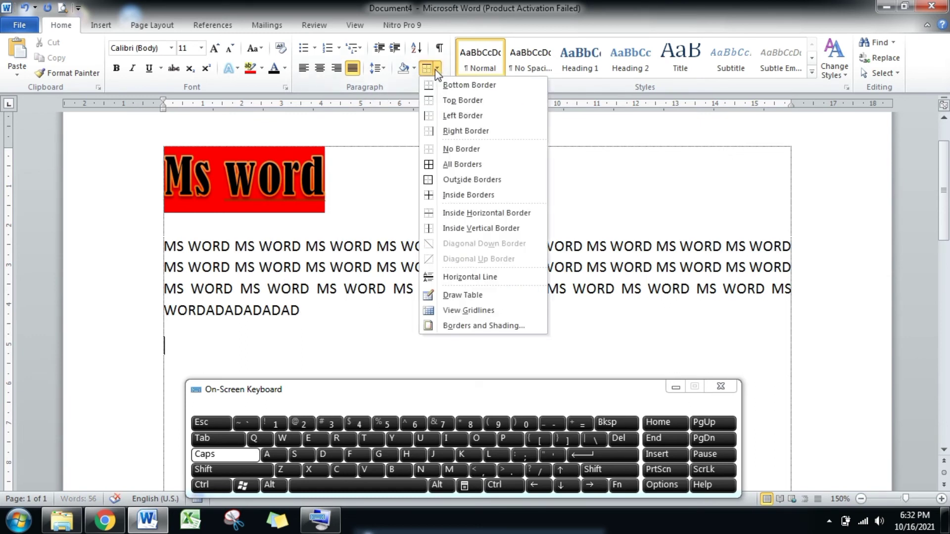
left_click(444, 104)
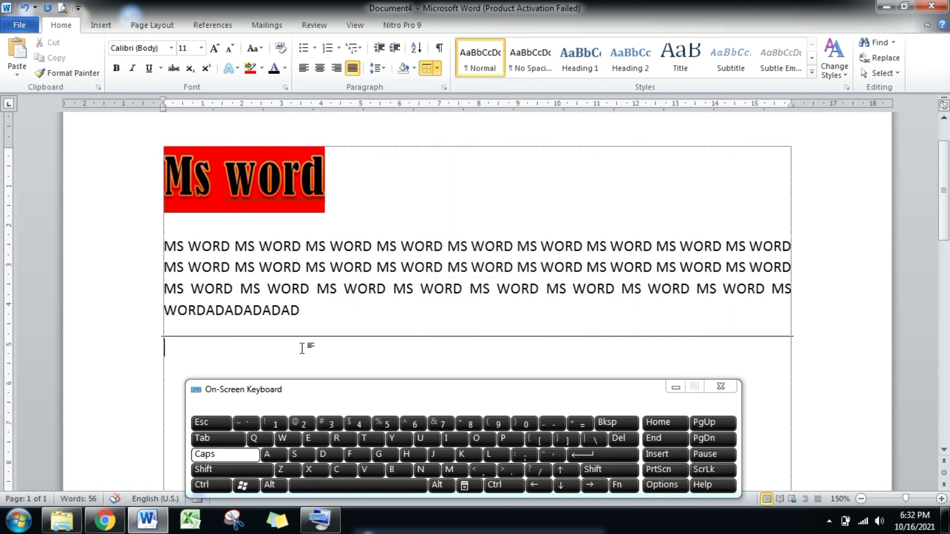
key("ctrl+z")
Step: Add a bottom border beneath the last line of the "MS WORD" paragraph and undo it
left_click(311, 311)
left_click(437, 68)
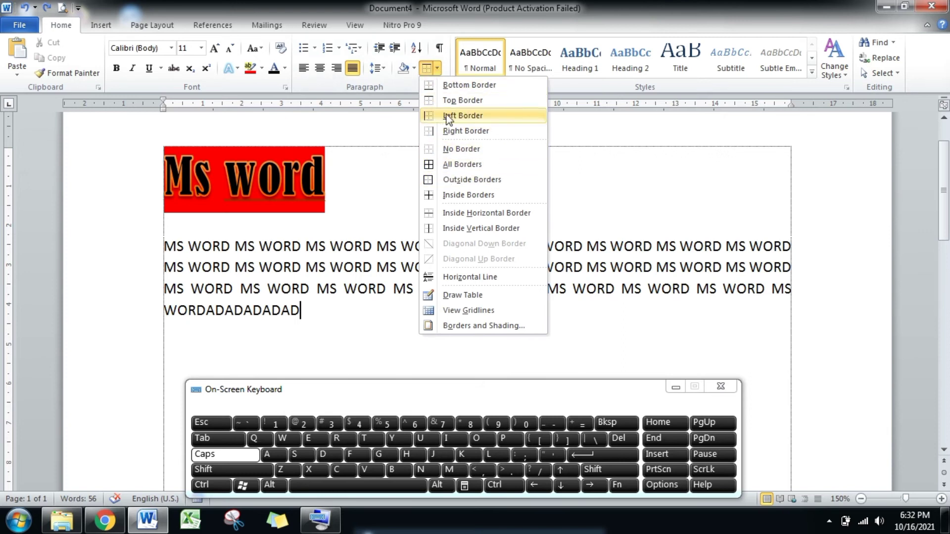
left_click(447, 86)
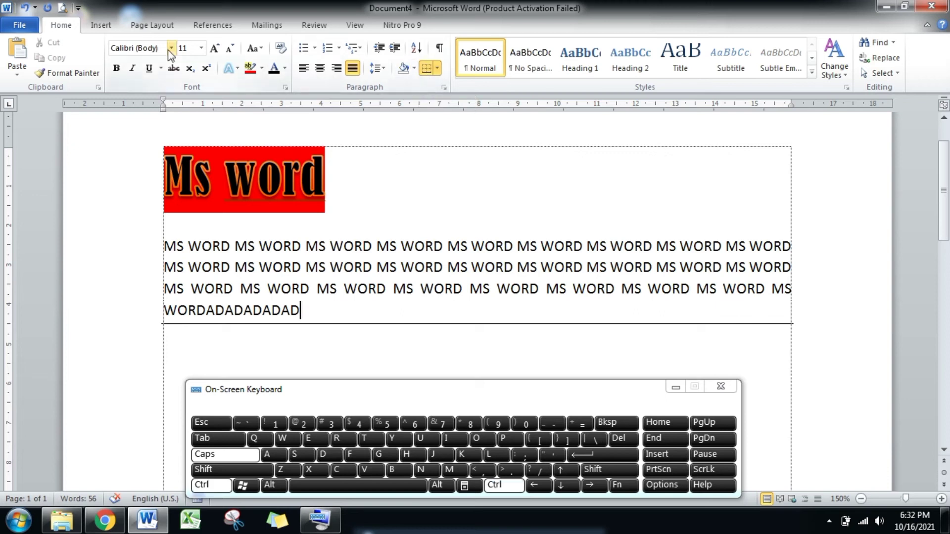
key("ctrl+z")
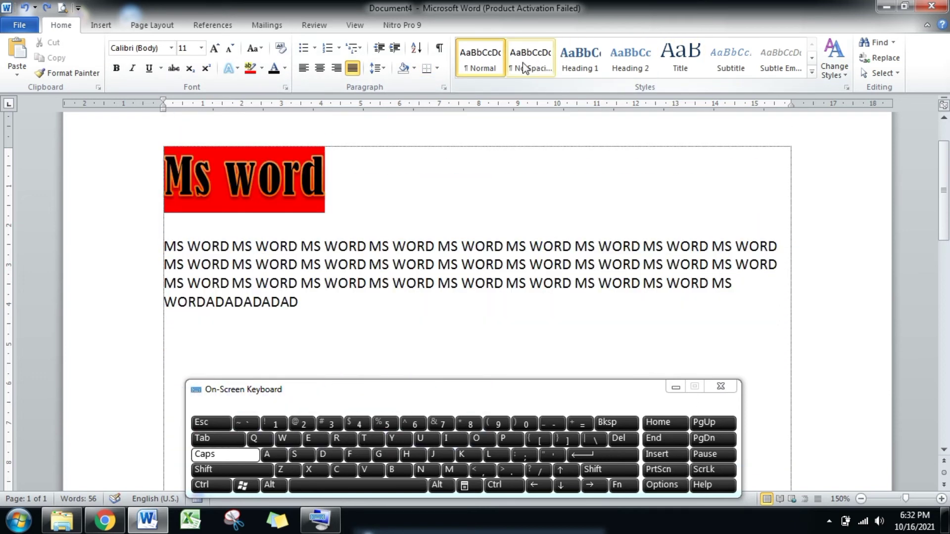
Step: Apply the Normal style to the "MS WORD" paragraph and switch it to No Spacing, checking the line spacing of each style
left_click(484, 56)
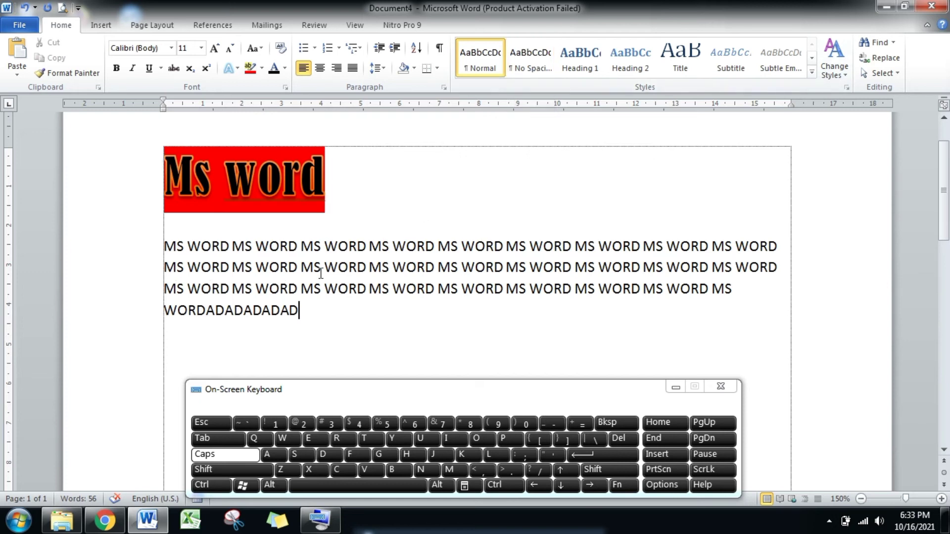
left_click(381, 70)
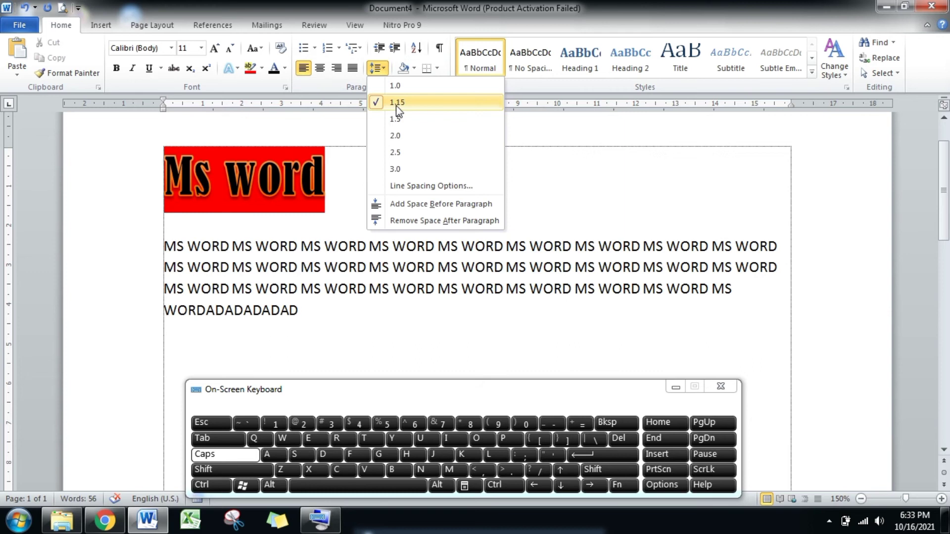
left_click(533, 62)
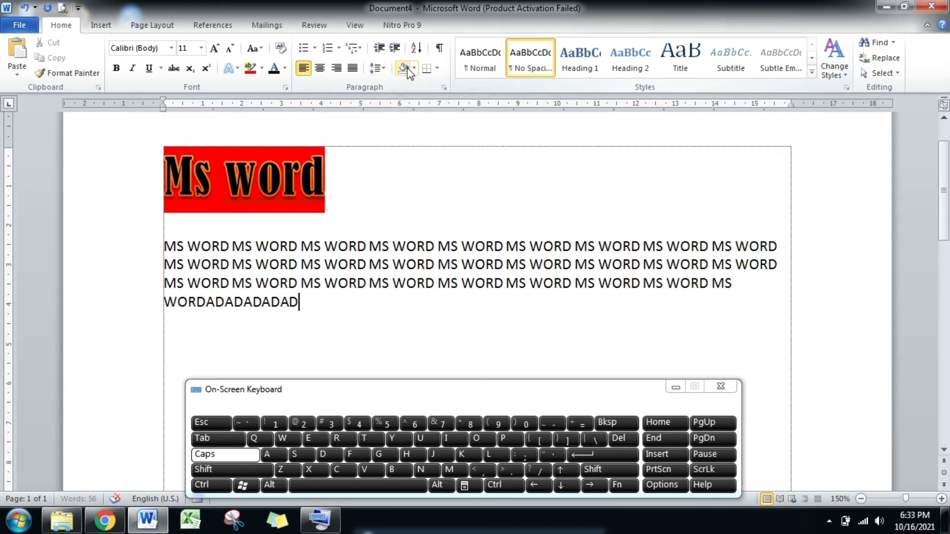
left_click(381, 71)
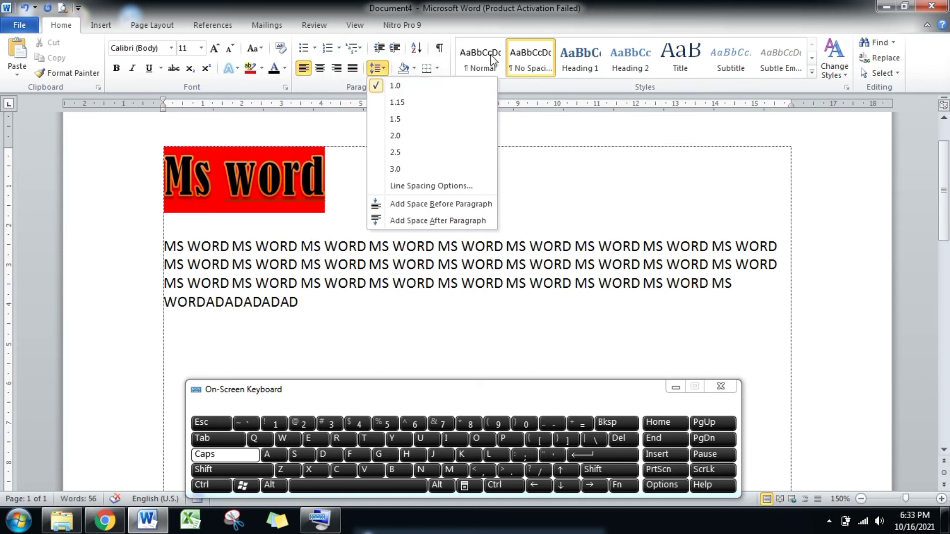
left_click(528, 60)
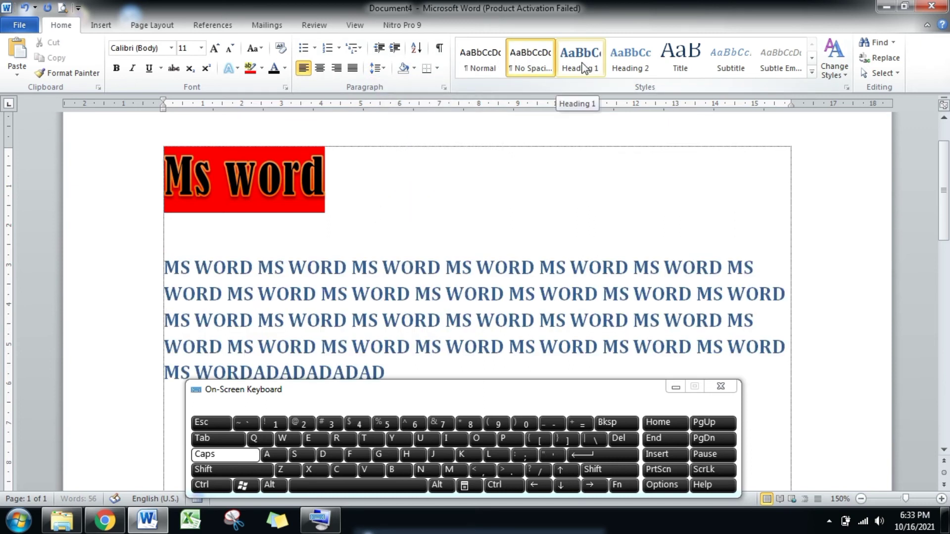
Step: Apply the Heading 1 style to the first line of the "MS WORD" paragraph
left_click(357, 282)
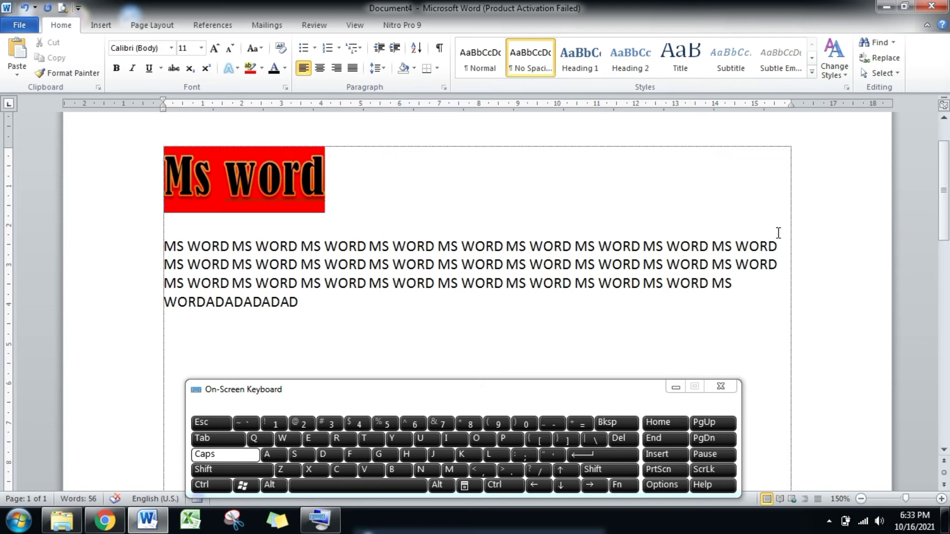
left_click_drag(779, 242, 167, 246)
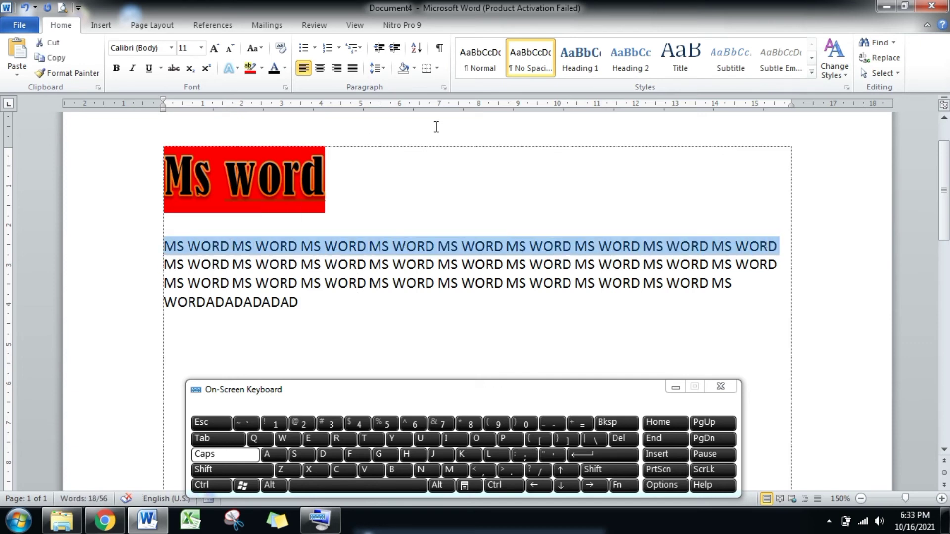
left_click(589, 71)
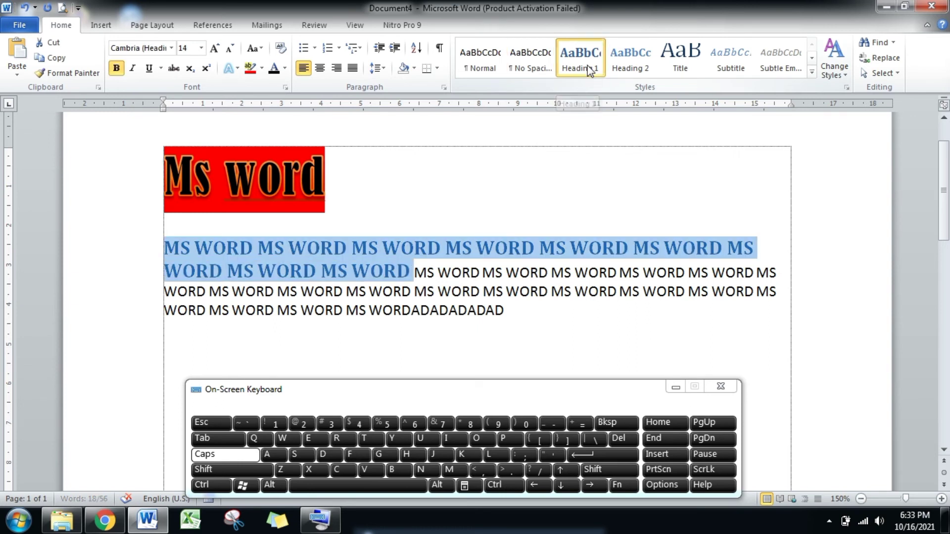
Step: Move the plain text after the Heading 1 text to a new paragraph and apply Heading 2 to its first line
left_click(414, 273)
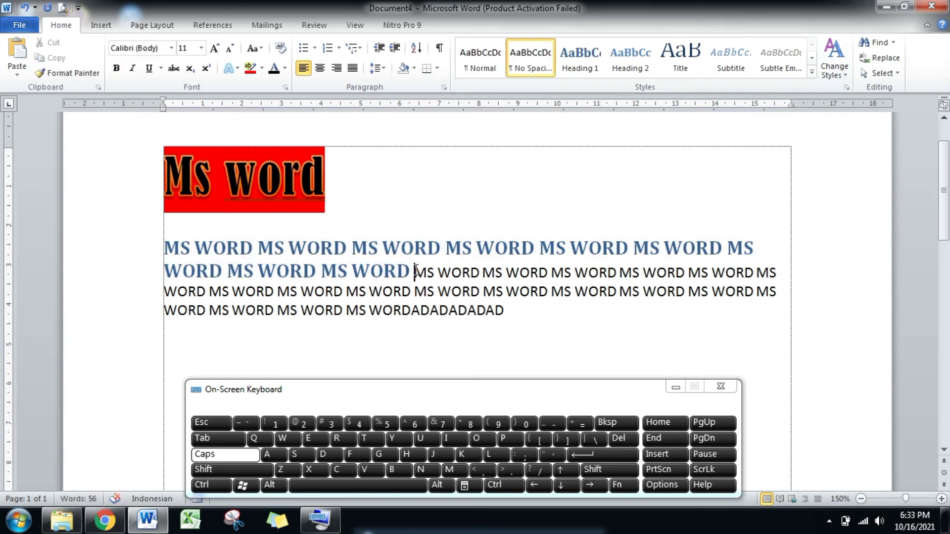
key("Return")
left_click_drag(164, 292, 780, 288)
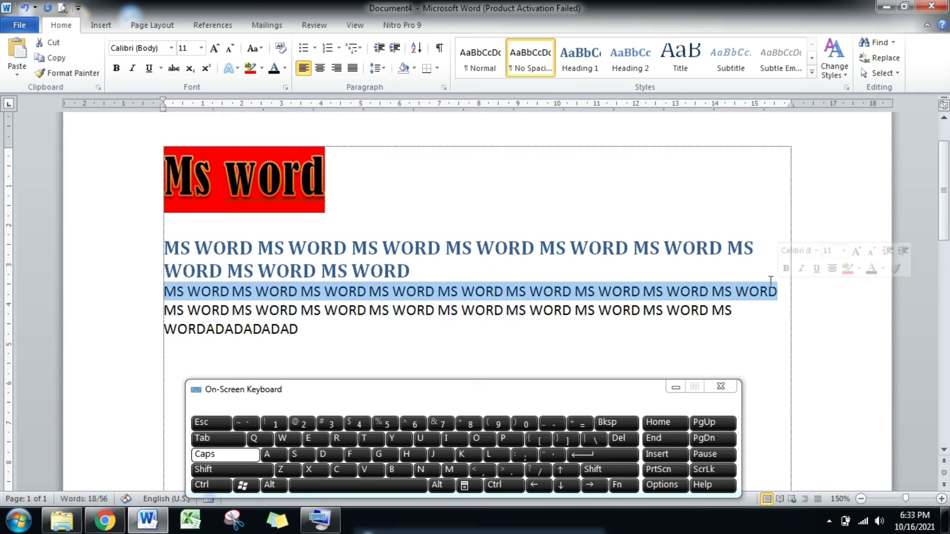
left_click(636, 65)
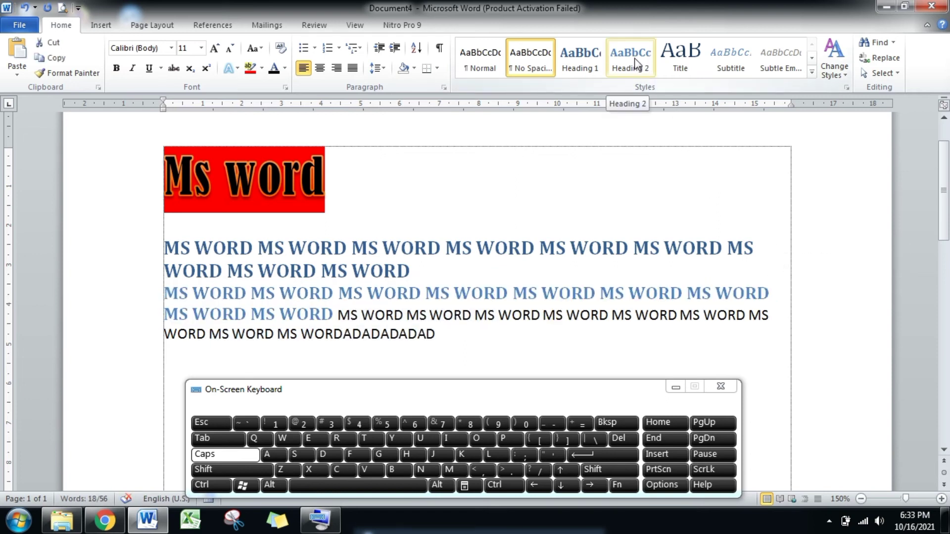
left_click(636, 64)
Step: Move the remaining plain text to its own paragraph and apply the Heading 3 style to it
left_click(340, 315)
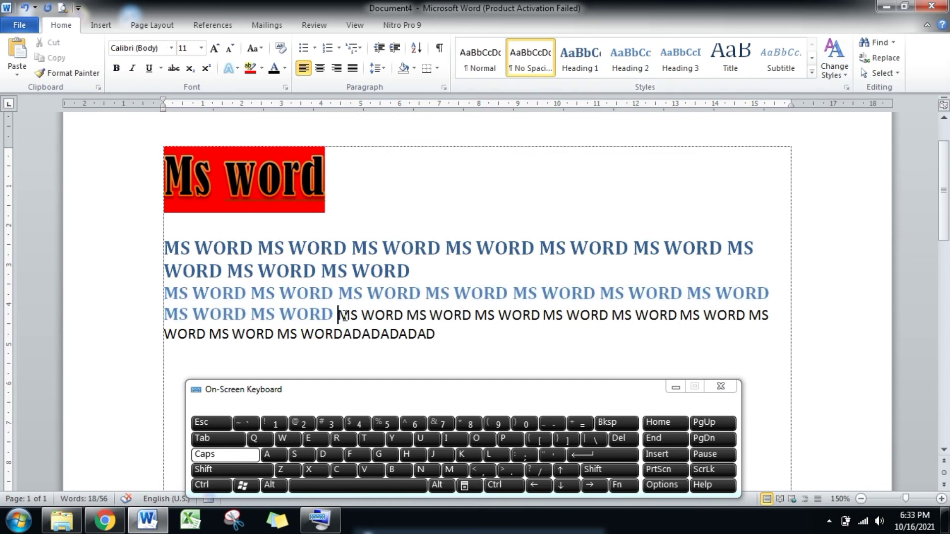
key("Return")
left_click_drag(164, 334, 298, 353)
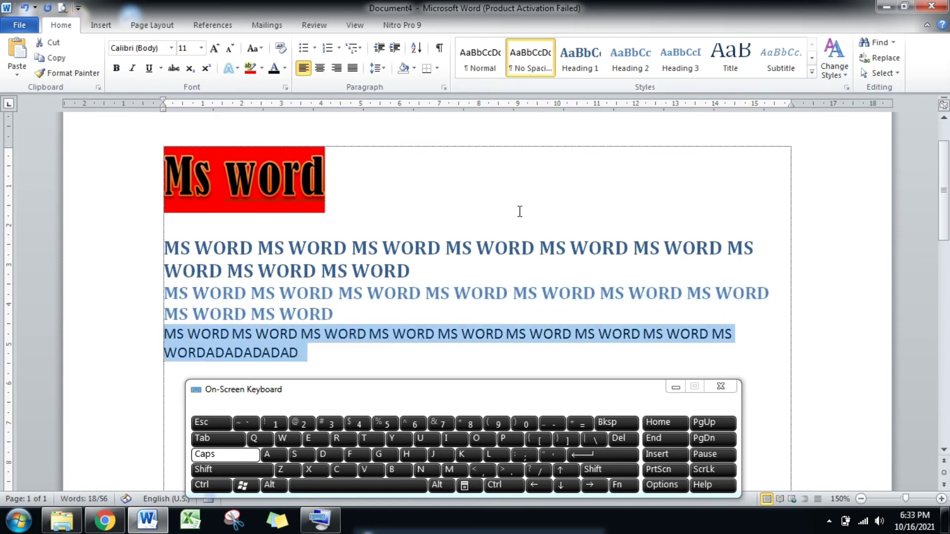
left_click(689, 53)
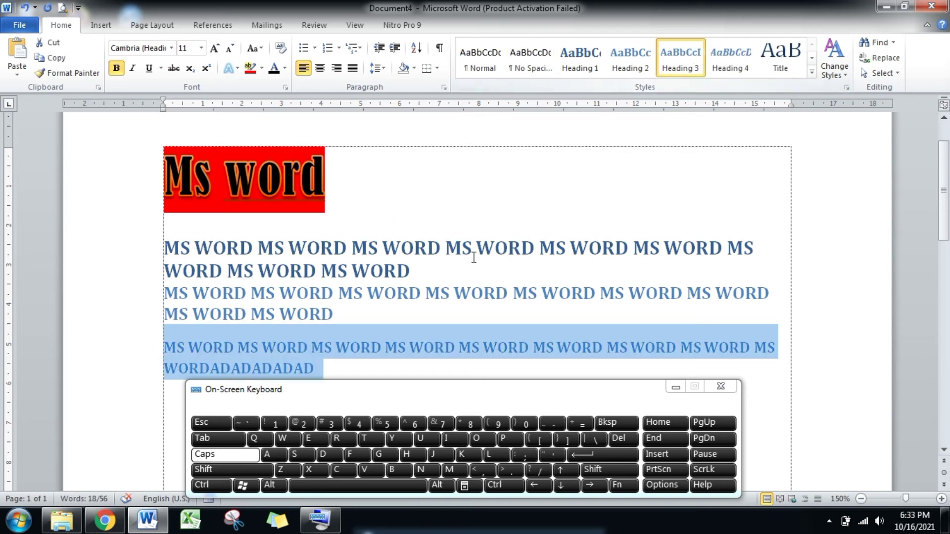
Step: Compare the styles and font sizes of the Heading 3, Heading 1 and Heading 2 paragraphs
left_click(286, 349)
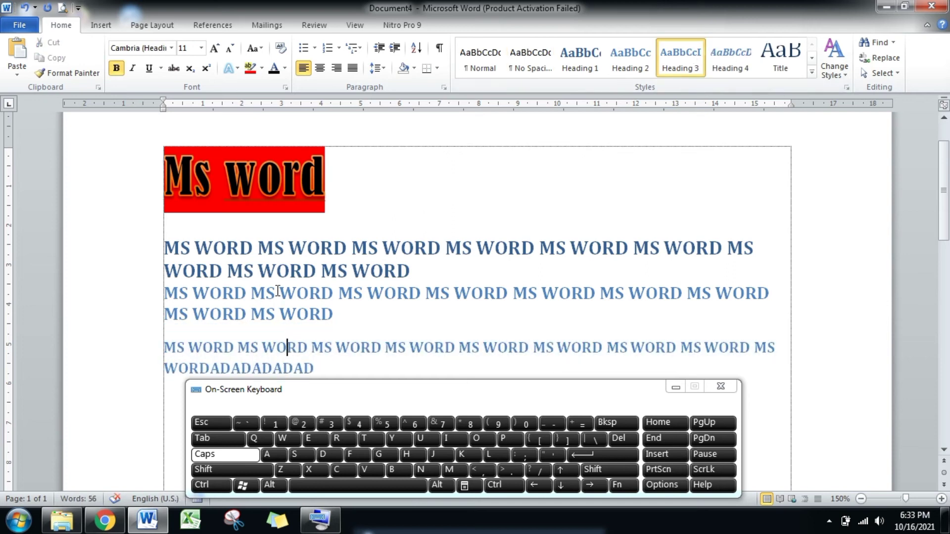
left_click(289, 247)
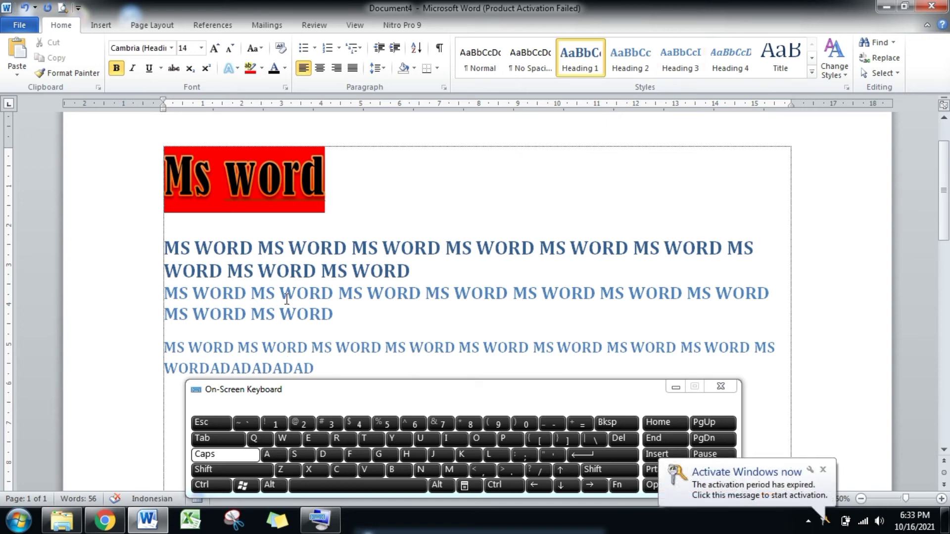
left_click(287, 297)
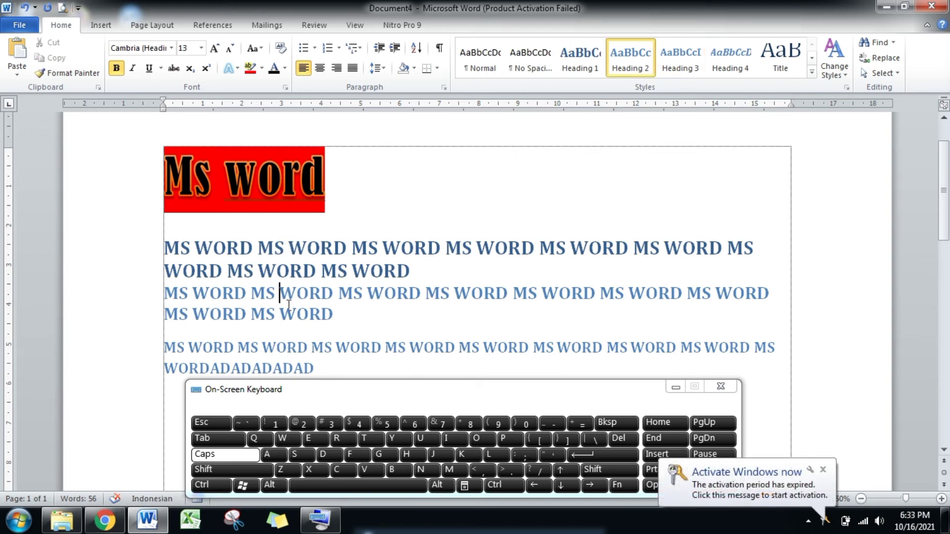
Step: Preview the Title style on the Heading 3 paragraph and on the selected Heading 1 text without applying it
left_click(299, 349)
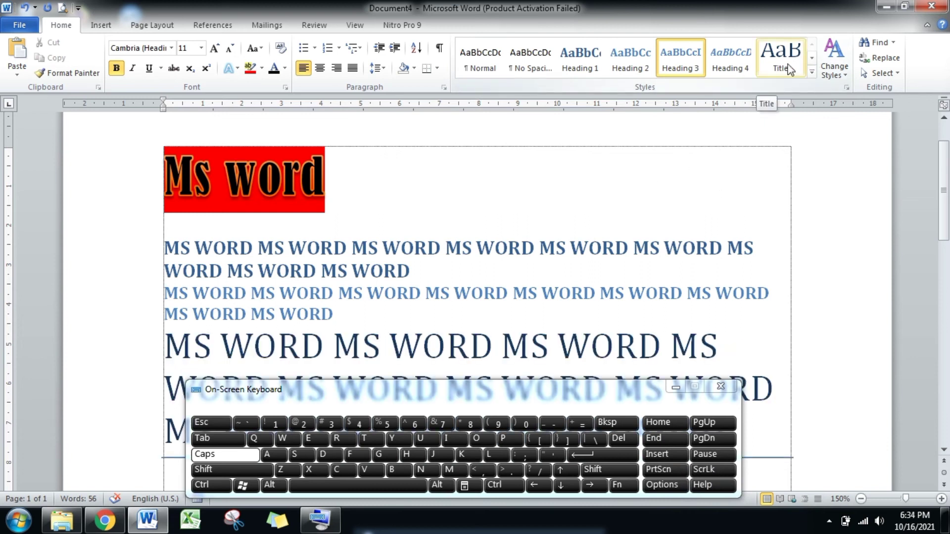
left_click(352, 271)
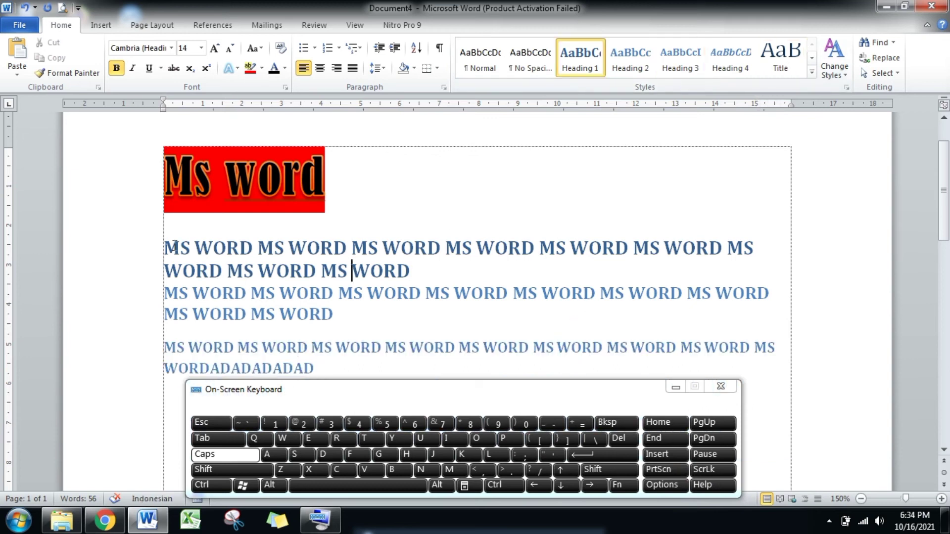
left_click_drag(413, 269, 183, 252)
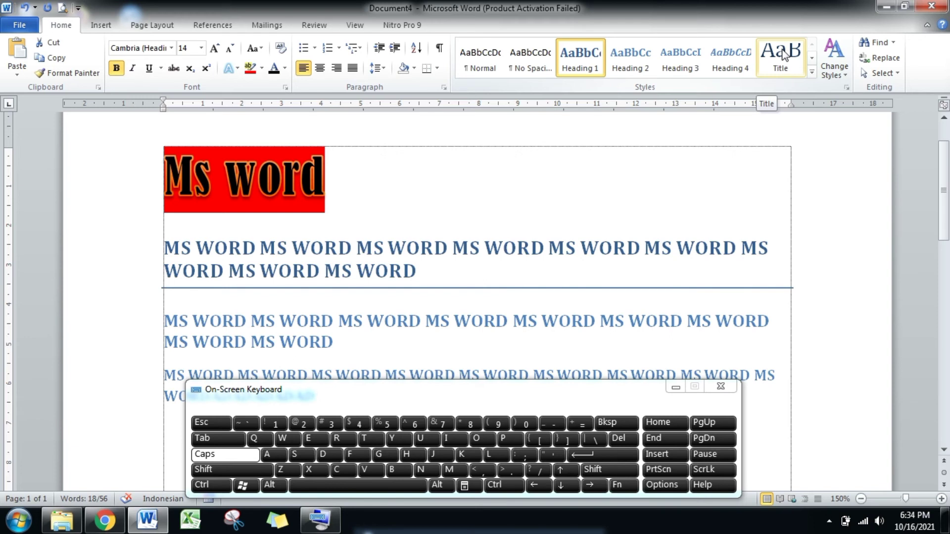
left_click(702, 245)
Step: Examine the Change Styles options for style sets, colors, fonts and paragraph spacing, and close them without a change
left_click(838, 73)
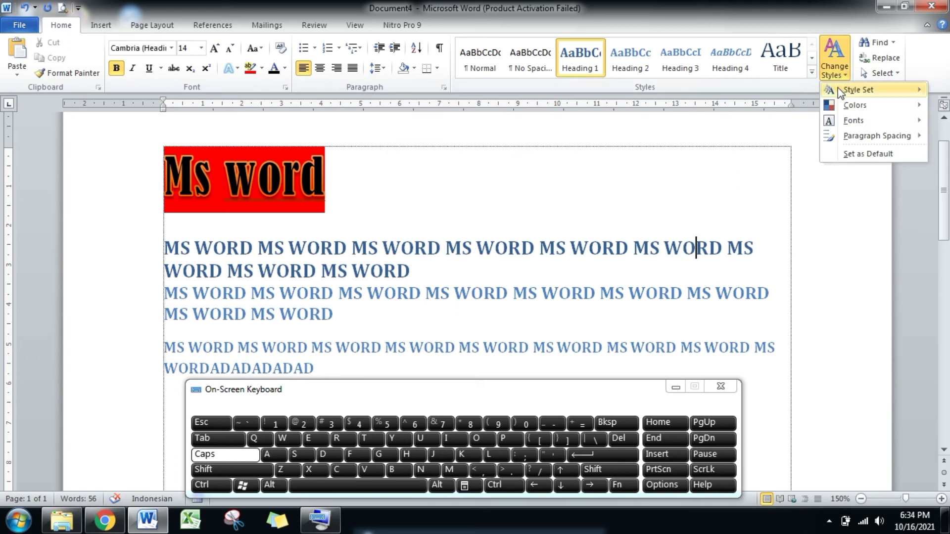
mouse_move(838, 87)
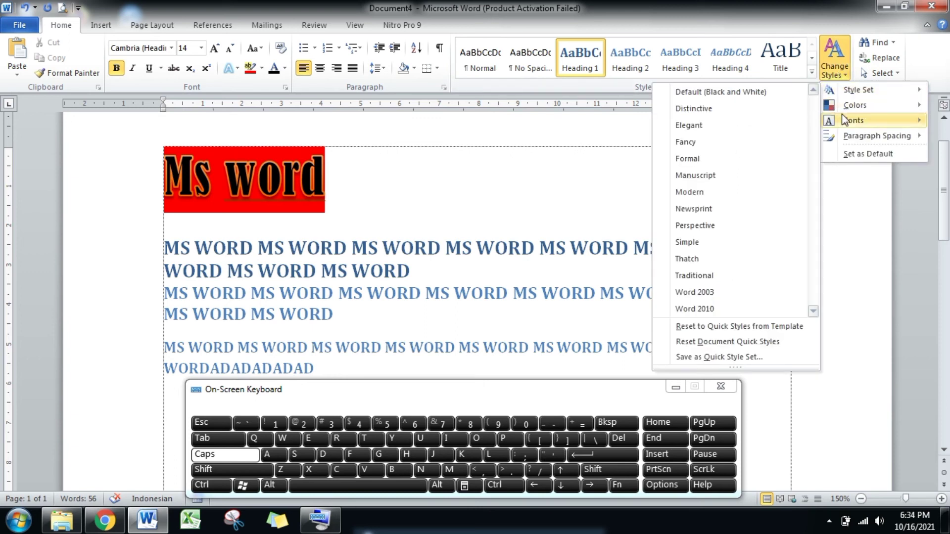
mouse_move(846, 110)
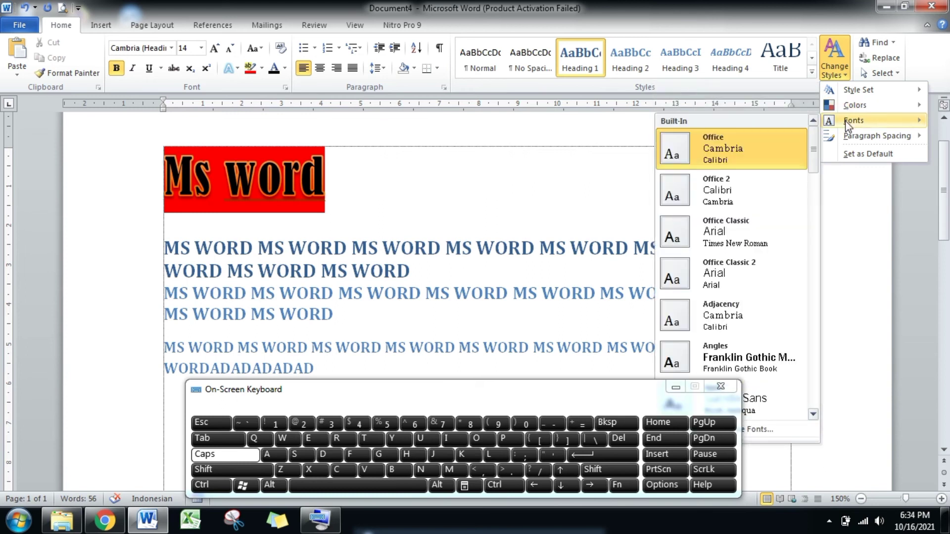
mouse_move(849, 144)
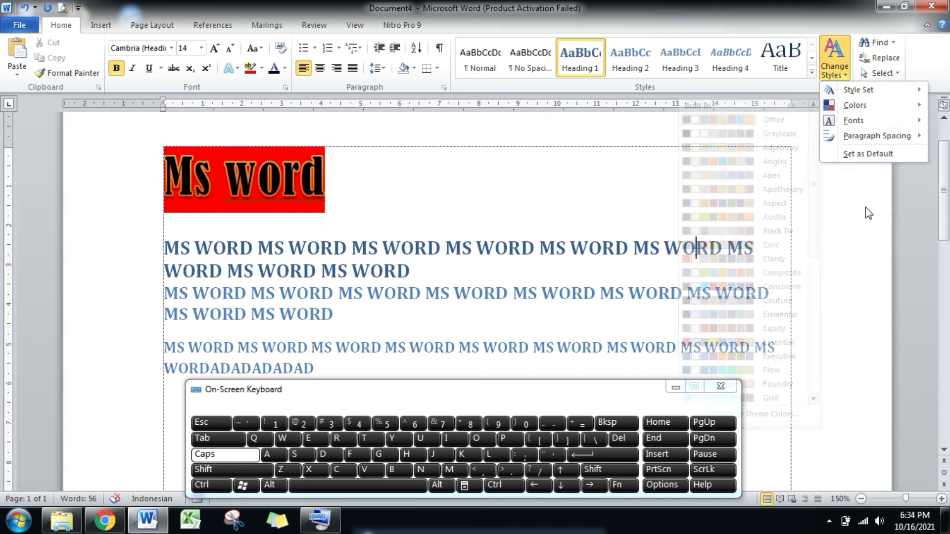
left_click(867, 204)
left_click(617, 247)
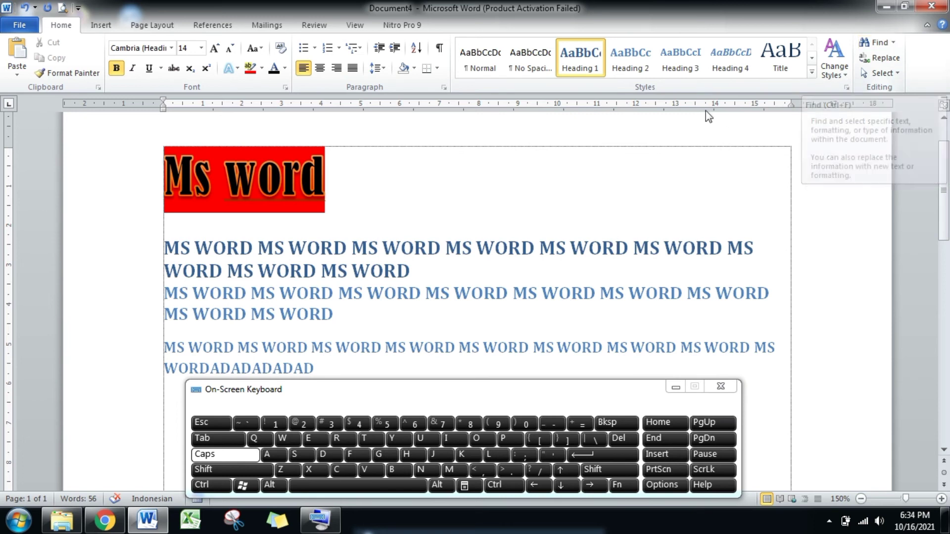
Step: Open the recent document "Proposal KKSI SMK Yasiha Gubug"
left_click(20, 25)
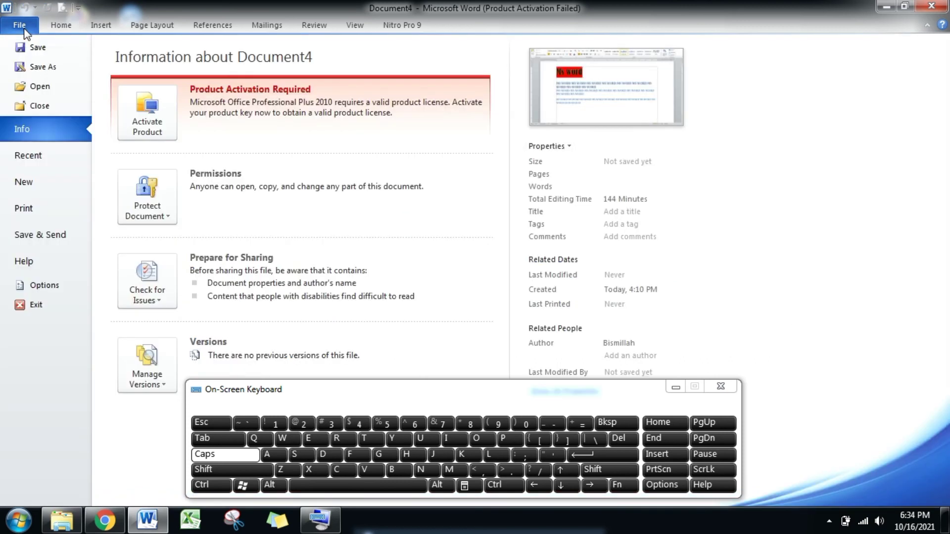
left_click(29, 155)
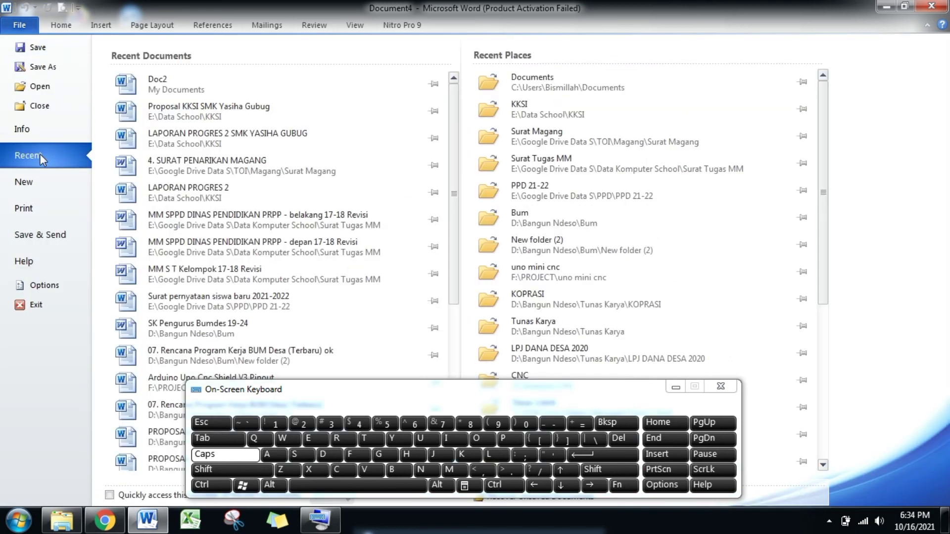
key("Escape")
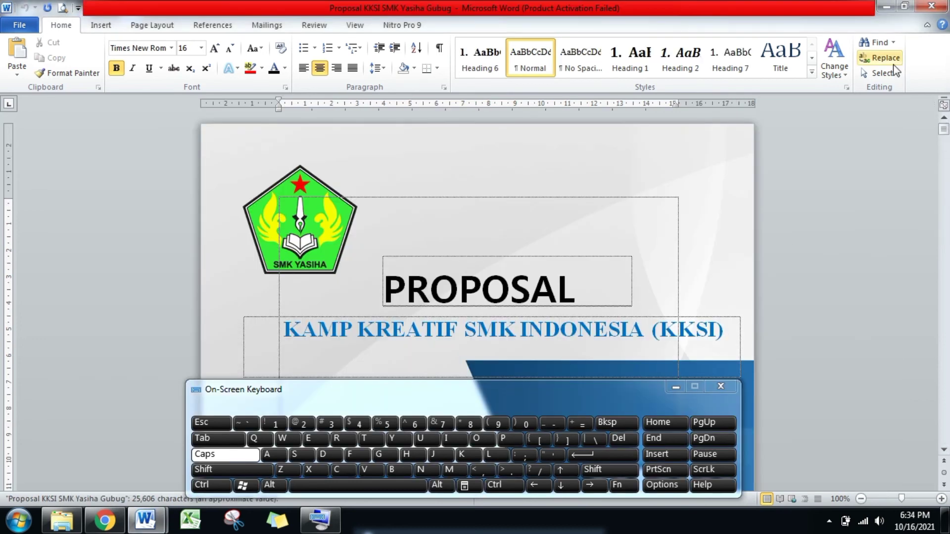
Step: Search the proposal document for the text "SMK YASIHA"
left_click(886, 43)
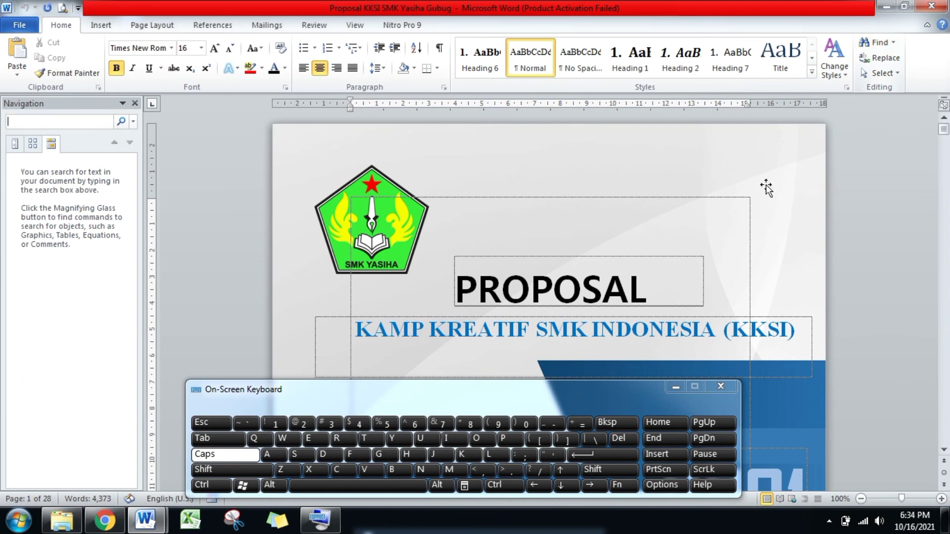
type("SMK YASIHA")
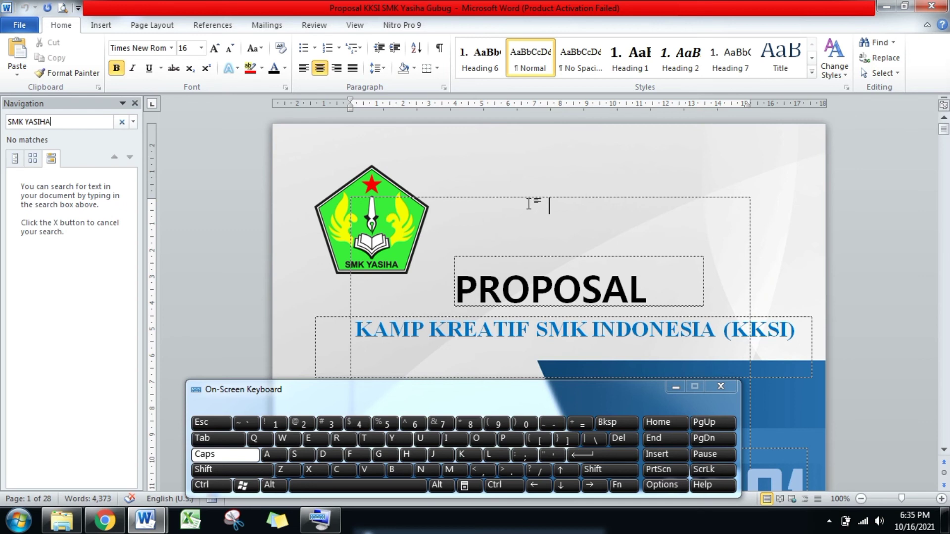
left_click(949, 146)
left_click(948, 148)
left_click(946, 165)
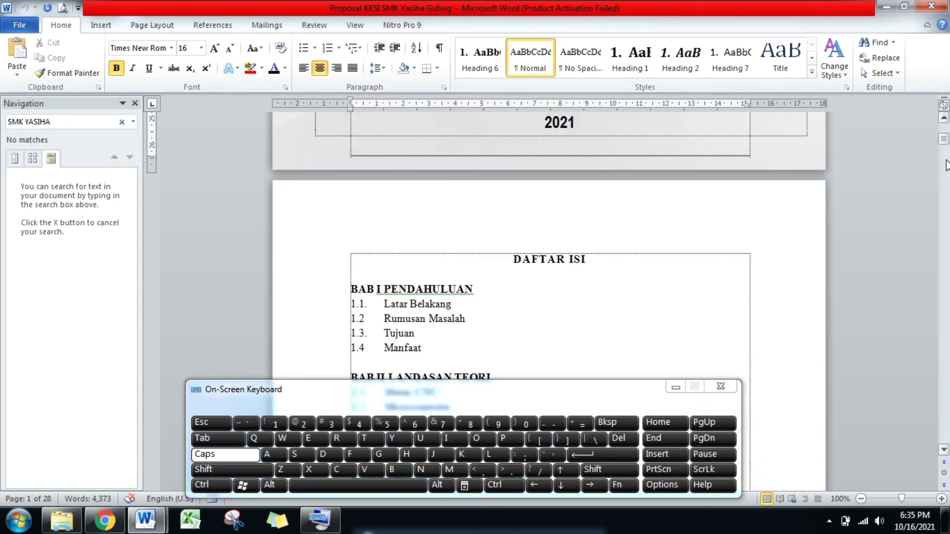
mouse_move(946, 143)
left_mouse_down()
mouse_move(946, 121)
mouse_move(945, 224)
mouse_move(944, 141)
left_mouse_up()
left_click(80, 124)
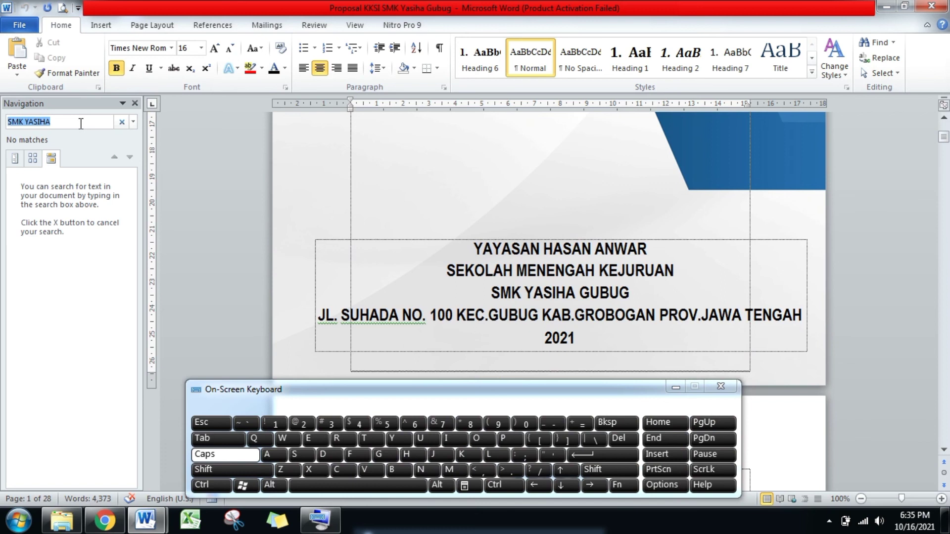
left_click(80, 124)
key("Return")
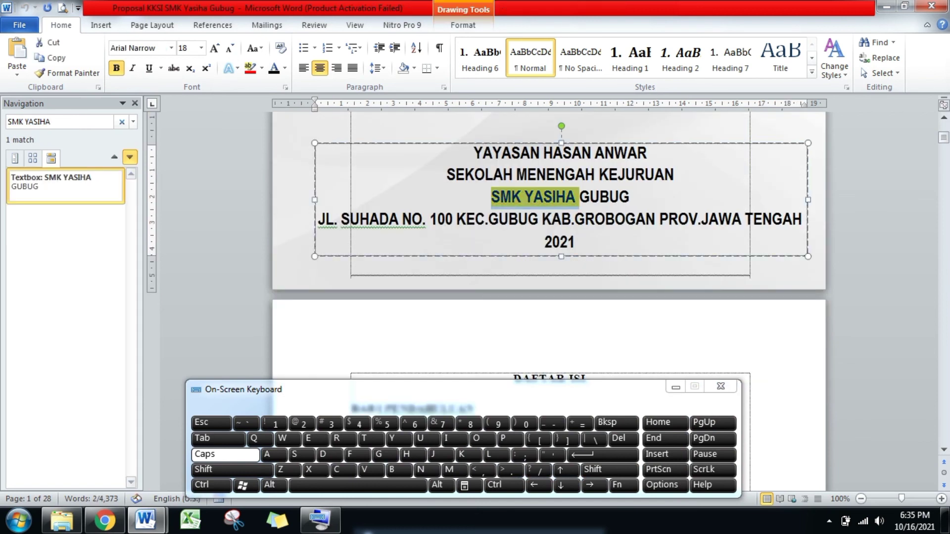
Step: Repeat the "SMK YASIHA" search and go to its match in the cover page's text box
left_click(73, 125)
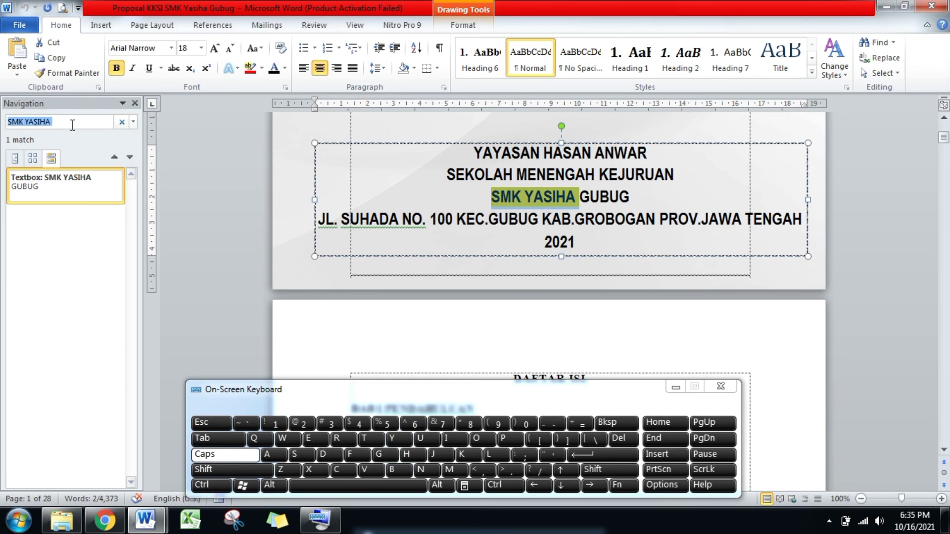
key("Return")
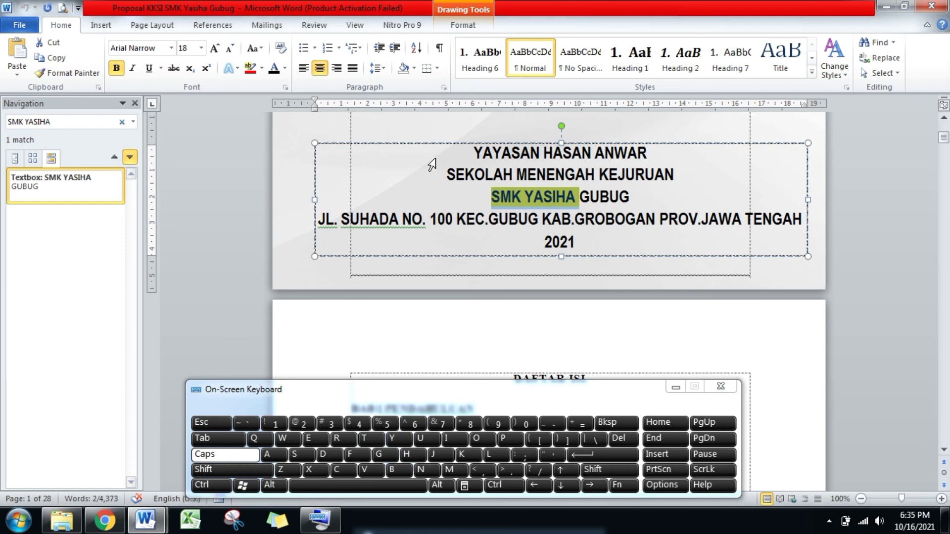
left_click(82, 186)
left_click(81, 187)
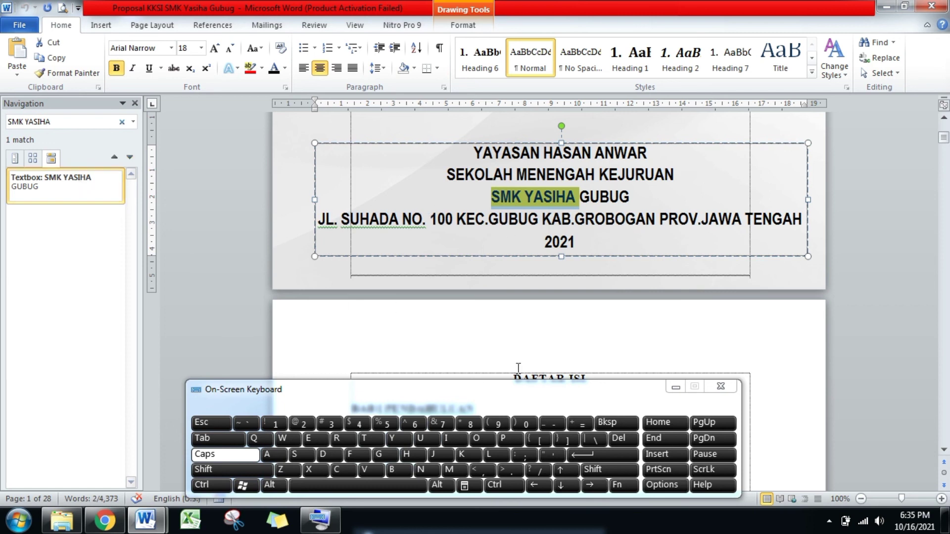
Step: Minimize the On-Screen Keyboard and close the Navigation pane with the search results
left_click(678, 389)
key("Page_Down")
key("Page_Down")
key("Page_Down")
key("Page_Down")
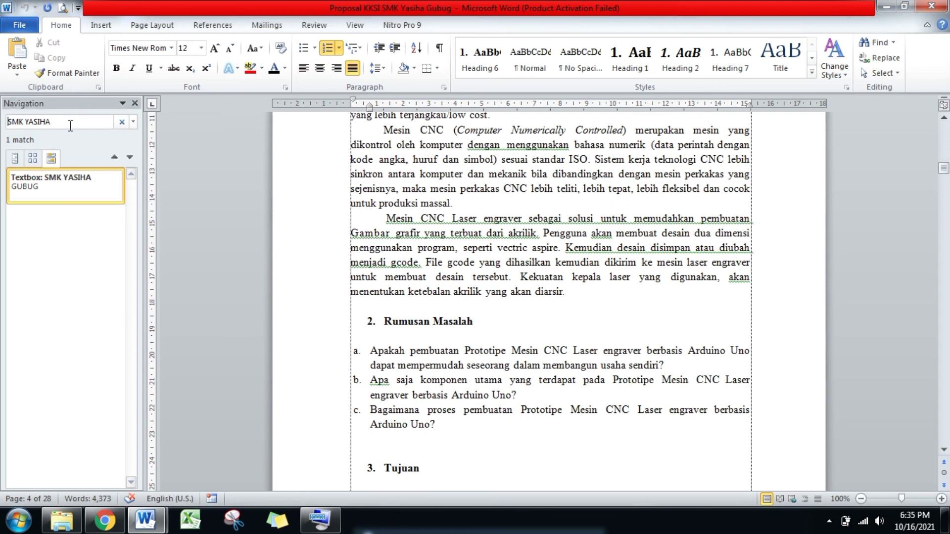
left_click(134, 103)
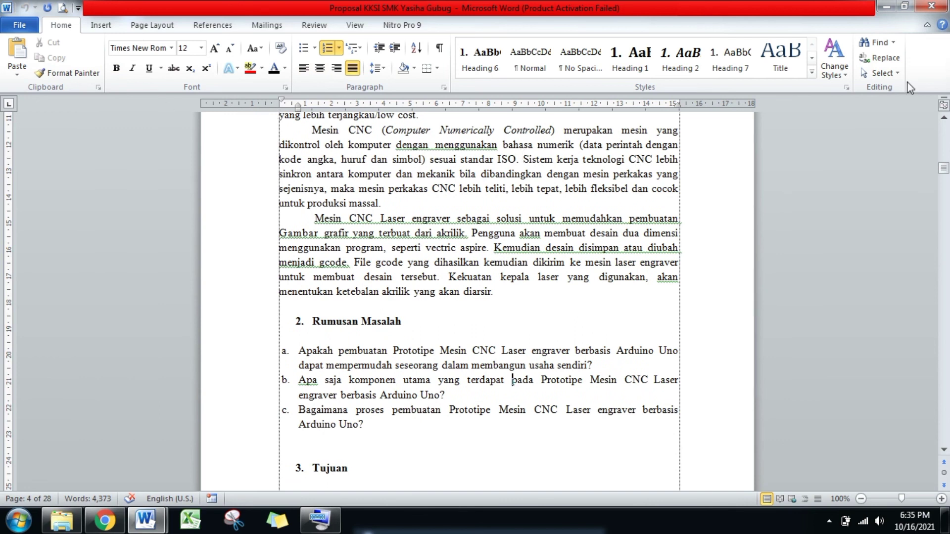
Step: Search the document for "CNC" instead and look through the list of matches
left_click(876, 43)
left_click(70, 124)
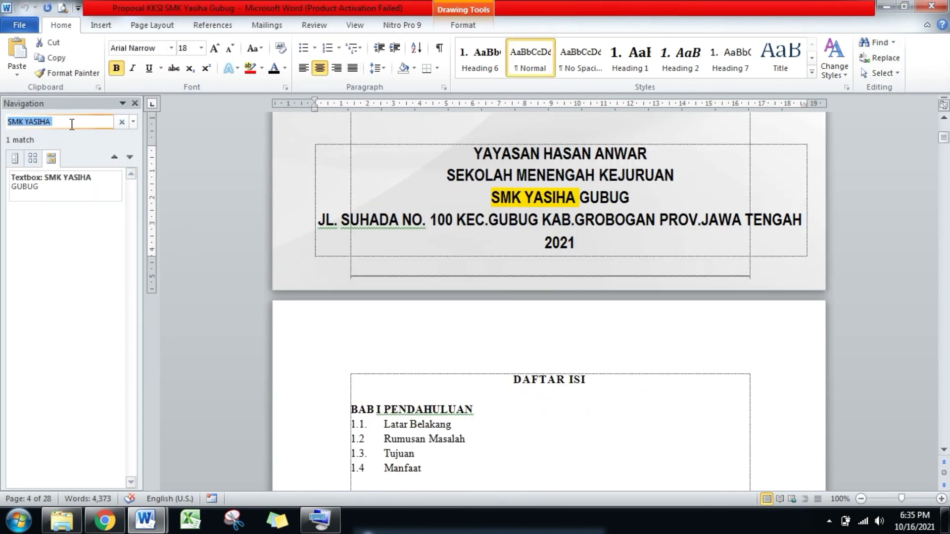
key("BackSpace")
key("BackSpace")
key("BackSpace")
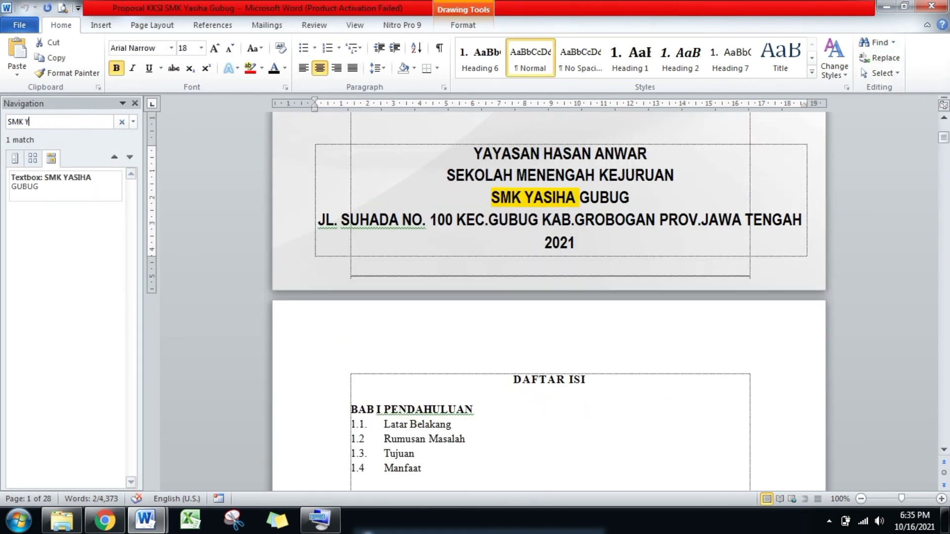
type("CNC")
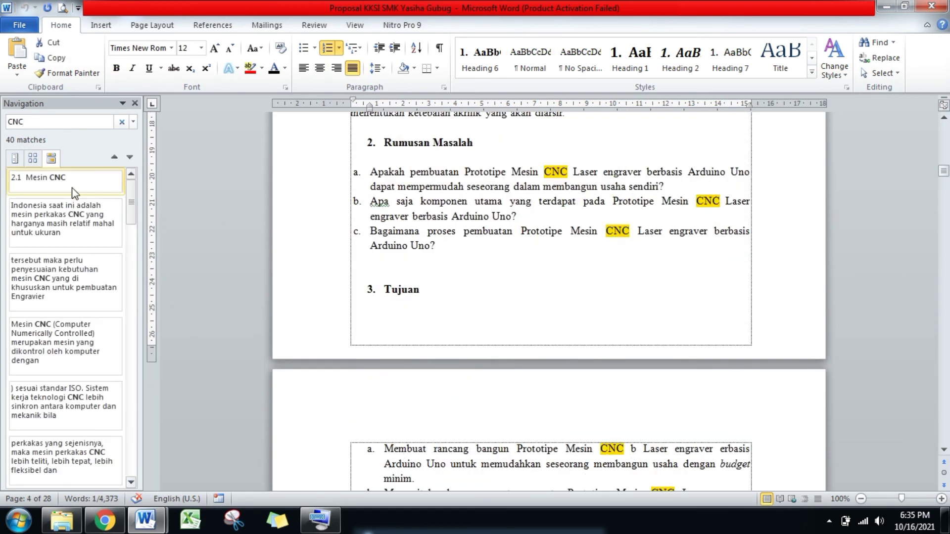
mouse_move(131, 202)
left_mouse_down()
mouse_move(135, 486)
mouse_move(133, 212)
left_mouse_up()
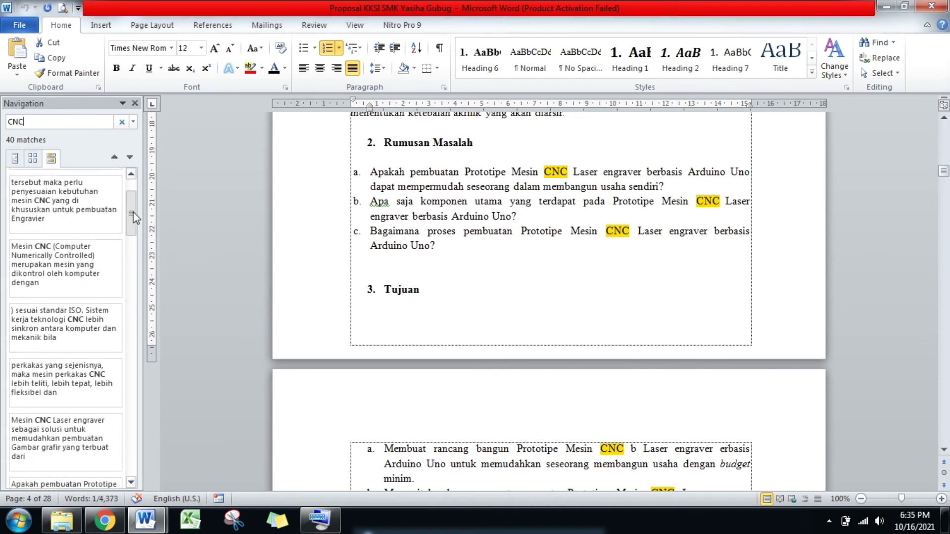
left_click(552, 201)
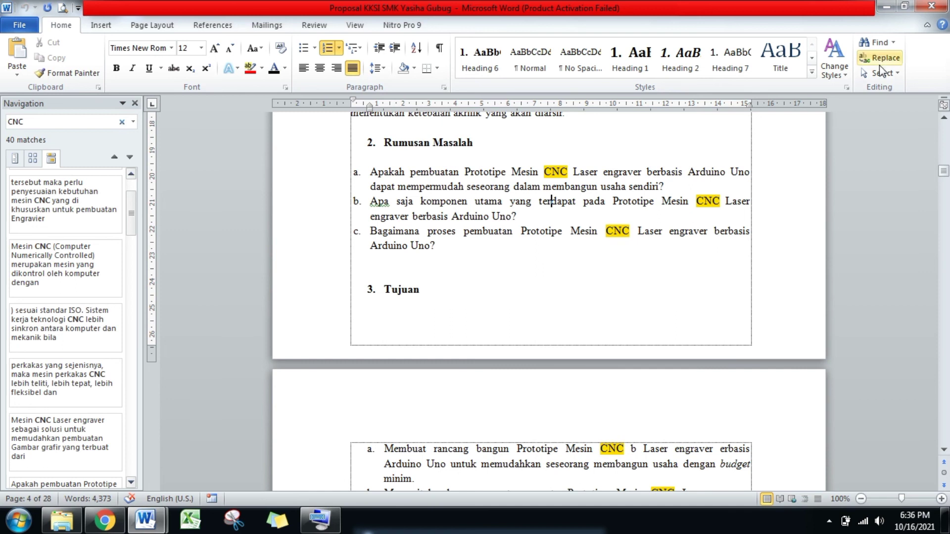
Step: Replace every occurrence of "cnc" in the document with "mesin" and close Find and Replace
left_click(892, 60)
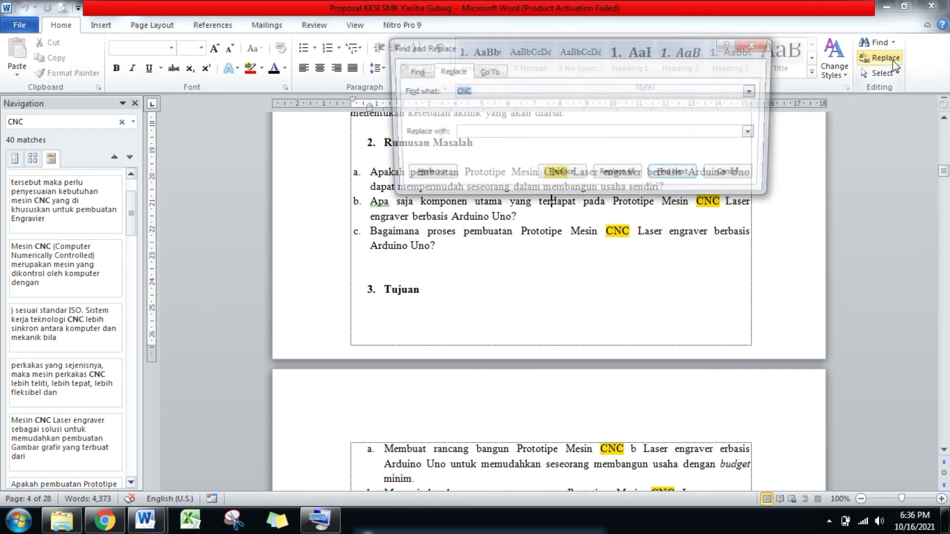
left_click_drag(591, 57, 695, 275)
left_click(601, 312)
key("BackSpace")
key("BackSpace")
key("BackSpace")
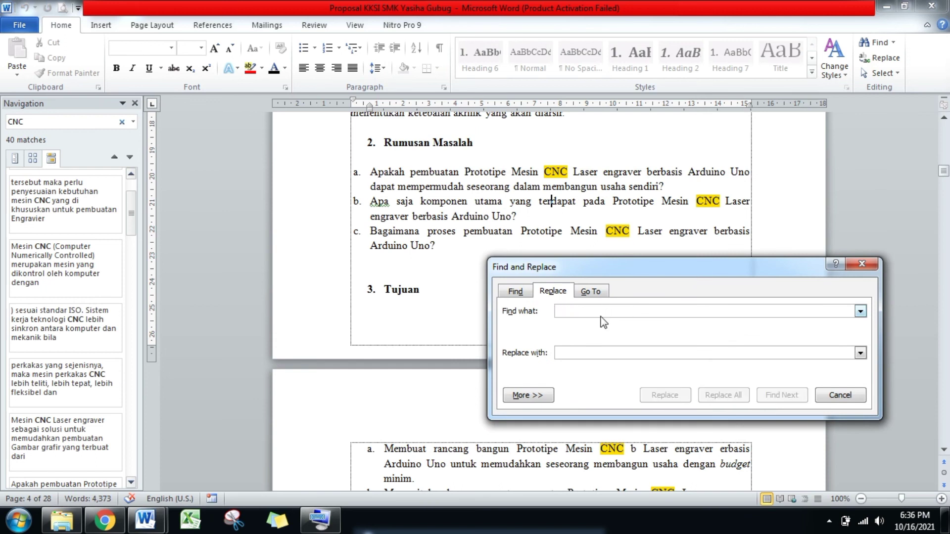
type("cnc")
left_click(589, 354)
left_click(589, 356)
type("mesin")
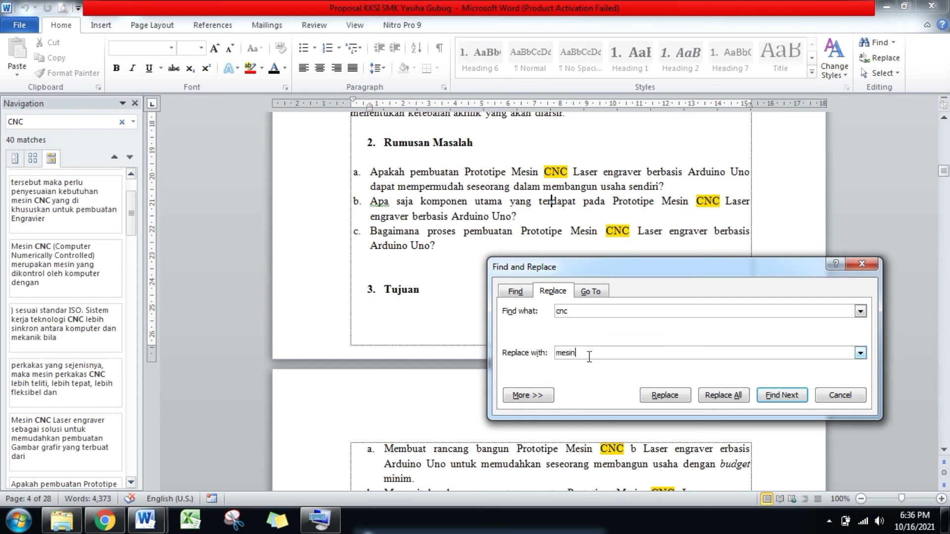
left_click(731, 394)
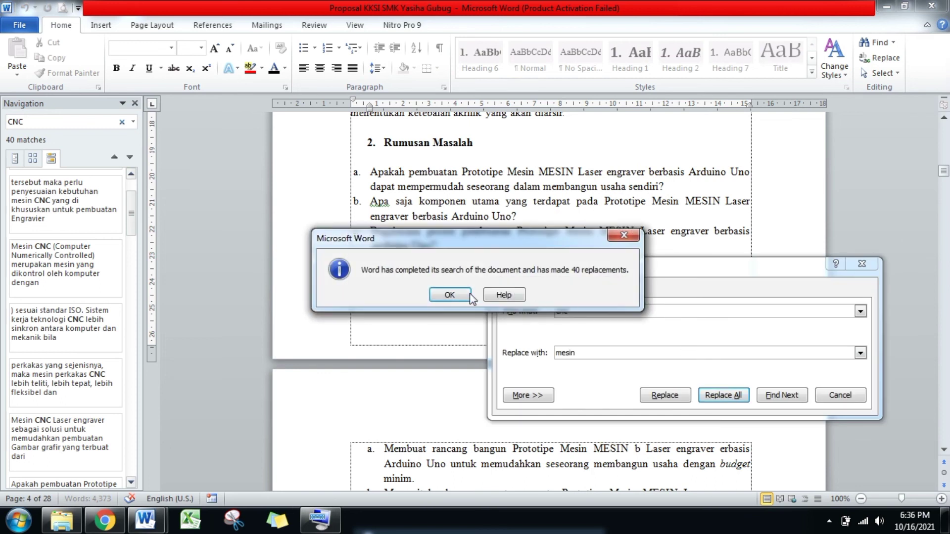
left_click(469, 294)
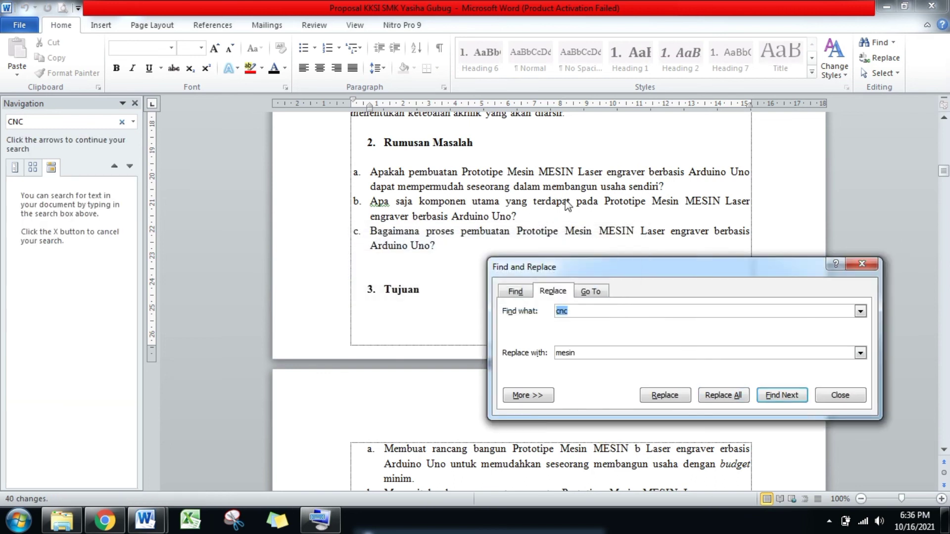
left_click(559, 169)
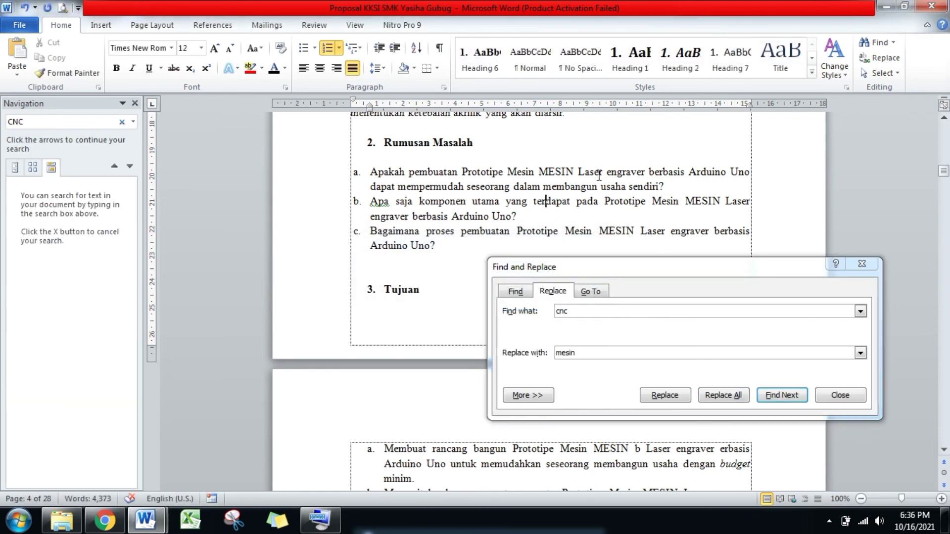
left_click(868, 265)
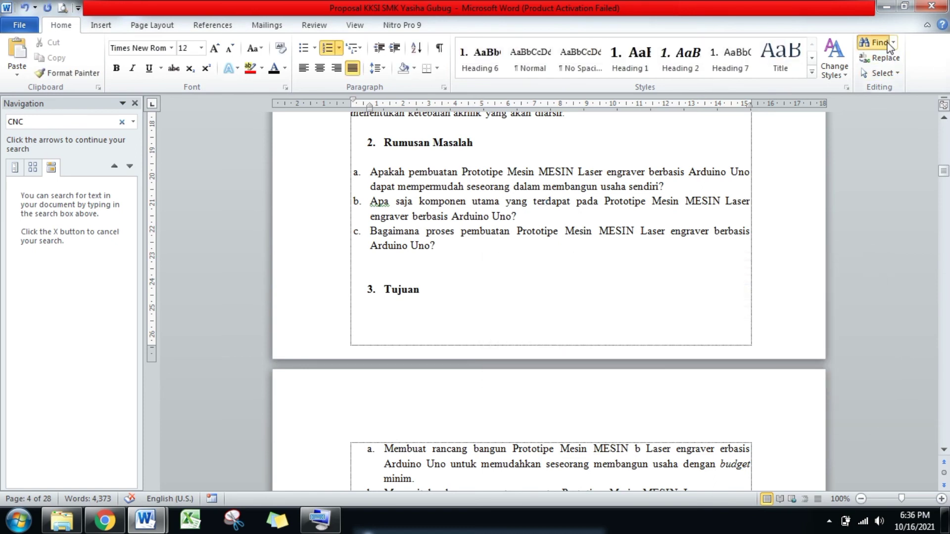
Step: Search the document again for "cnc" to check for remaining occurrences
left_click(878, 42)
type("cnc")
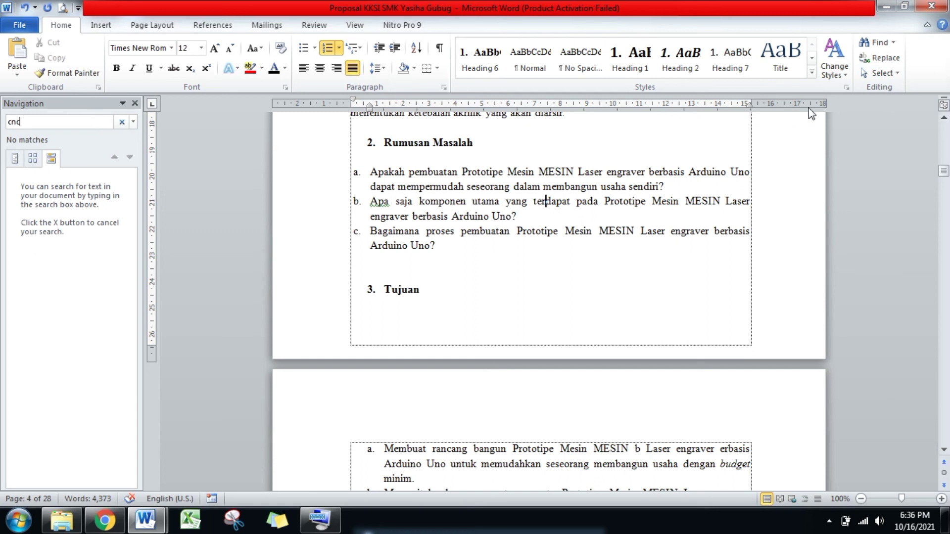
Step: Select the whole document's text, and using Select Objects, pick the "2021" text box on the cover page
left_click(876, 73)
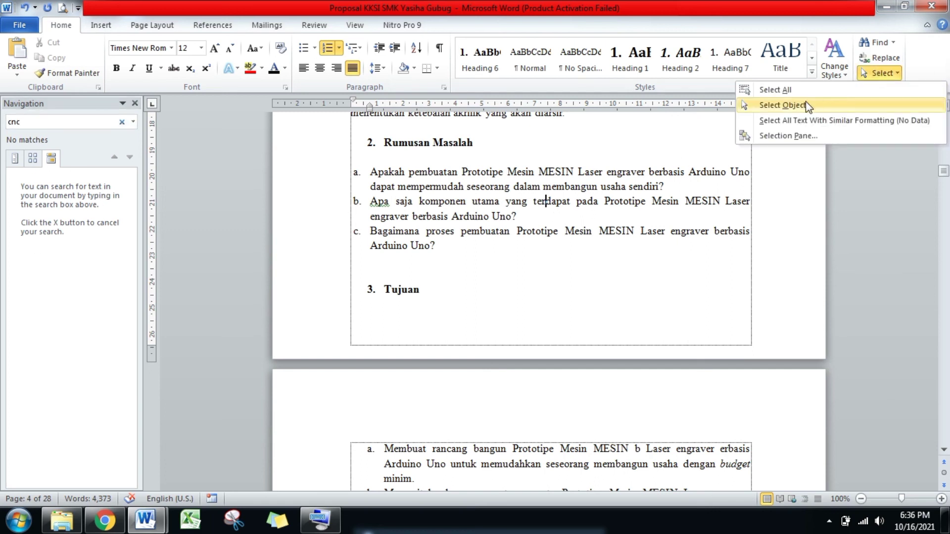
left_click(790, 91)
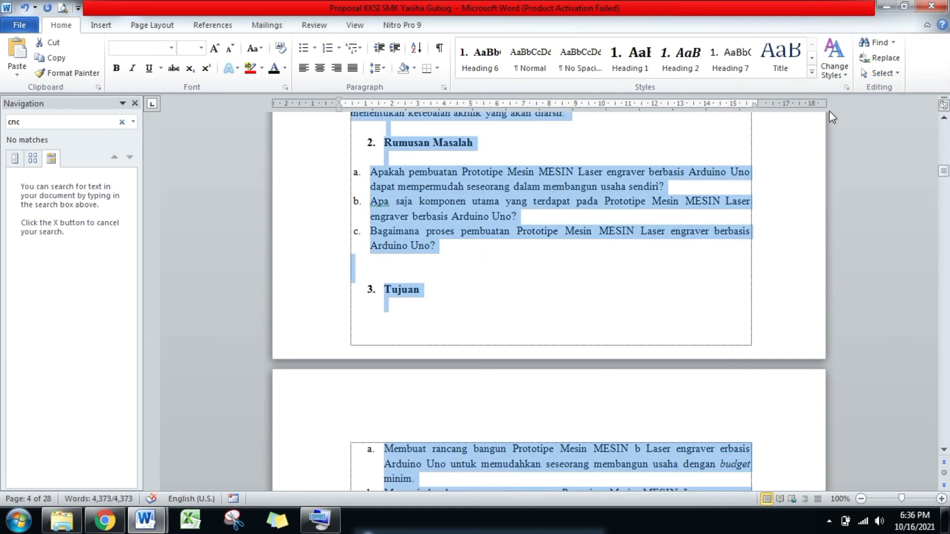
left_click(881, 72)
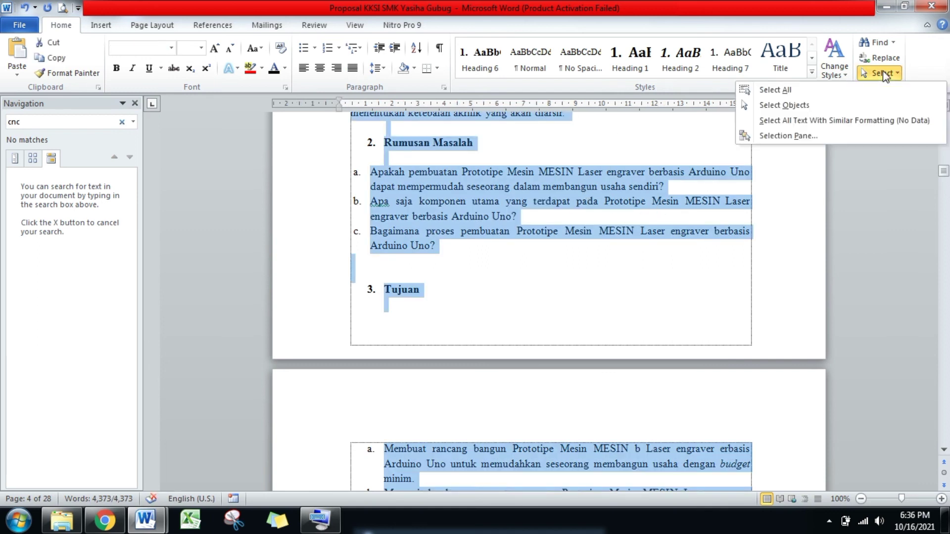
left_click(806, 105)
mouse_move(944, 171)
left_mouse_down()
mouse_move(944, 118)
mouse_move(945, 133)
left_mouse_up()
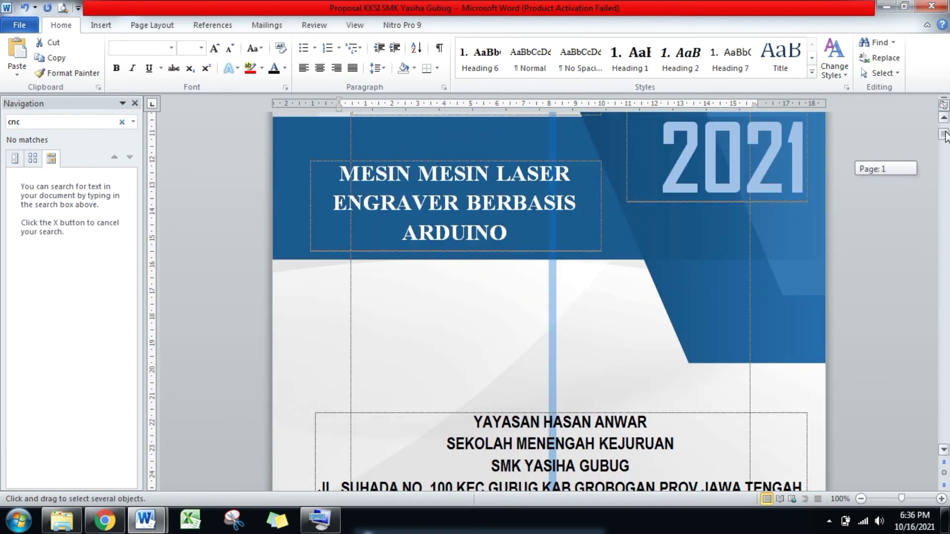
left_click(780, 168)
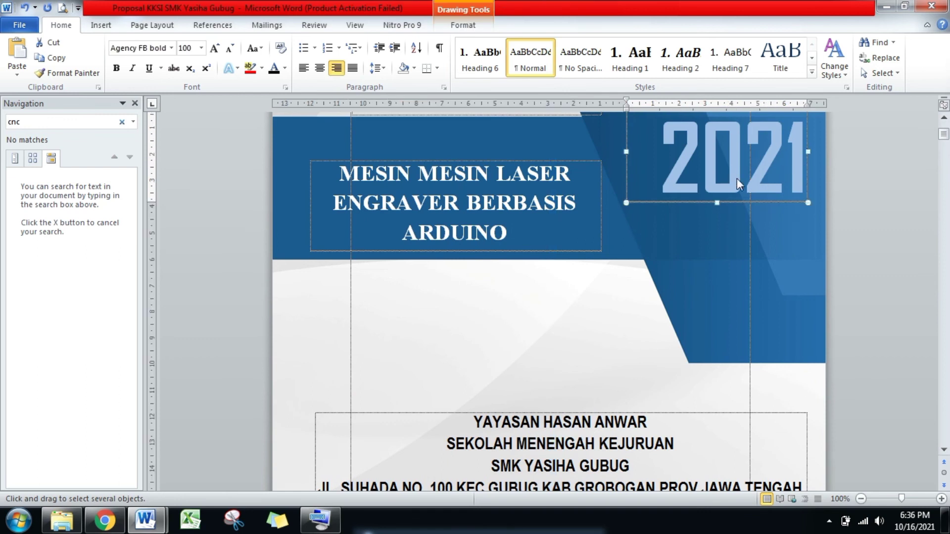
left_click(884, 74)
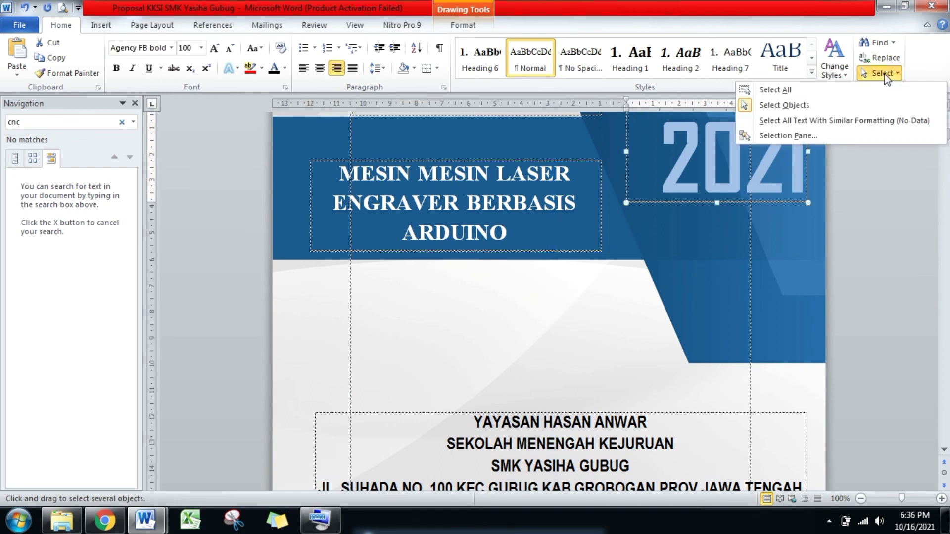
left_click(884, 74)
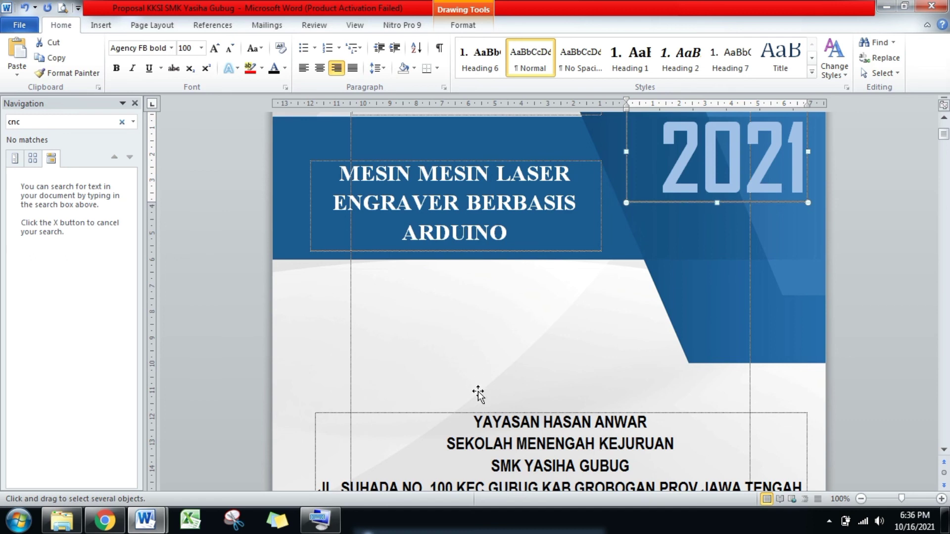
left_click(827, 522)
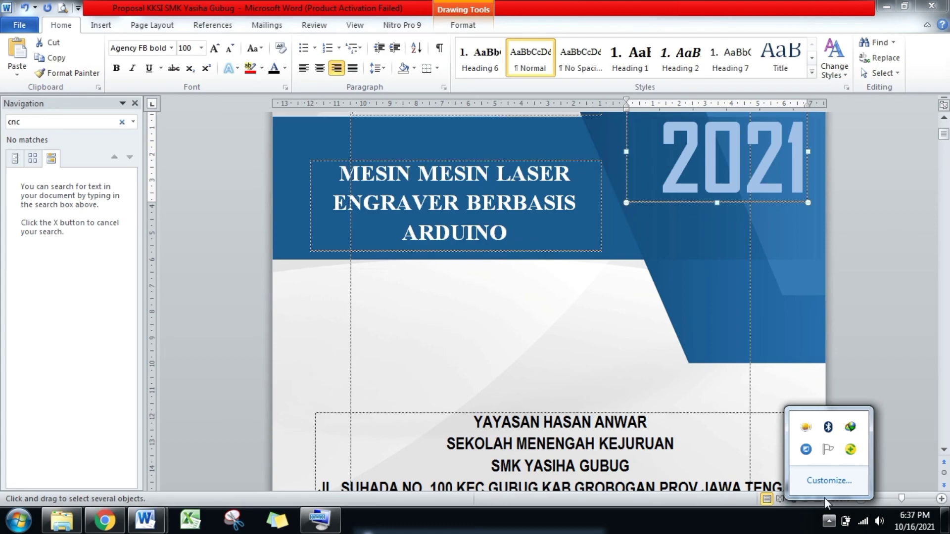